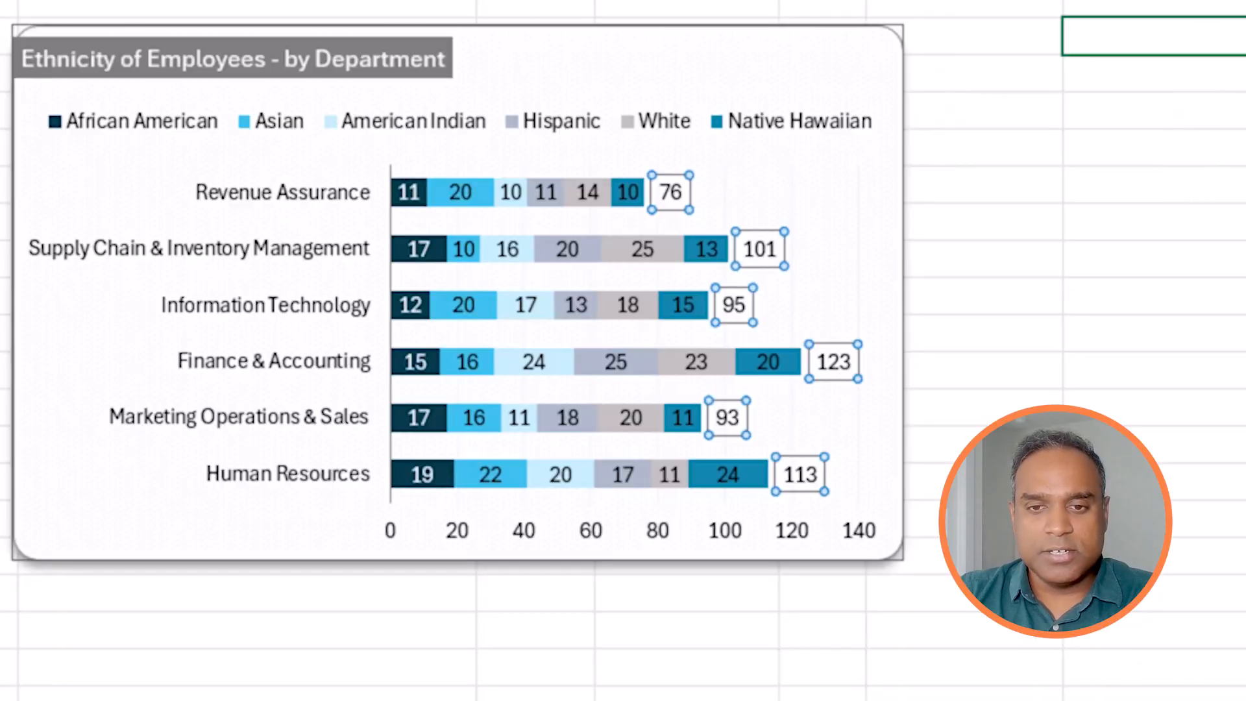
left_click_drag(1156, 37, 1207, 593)
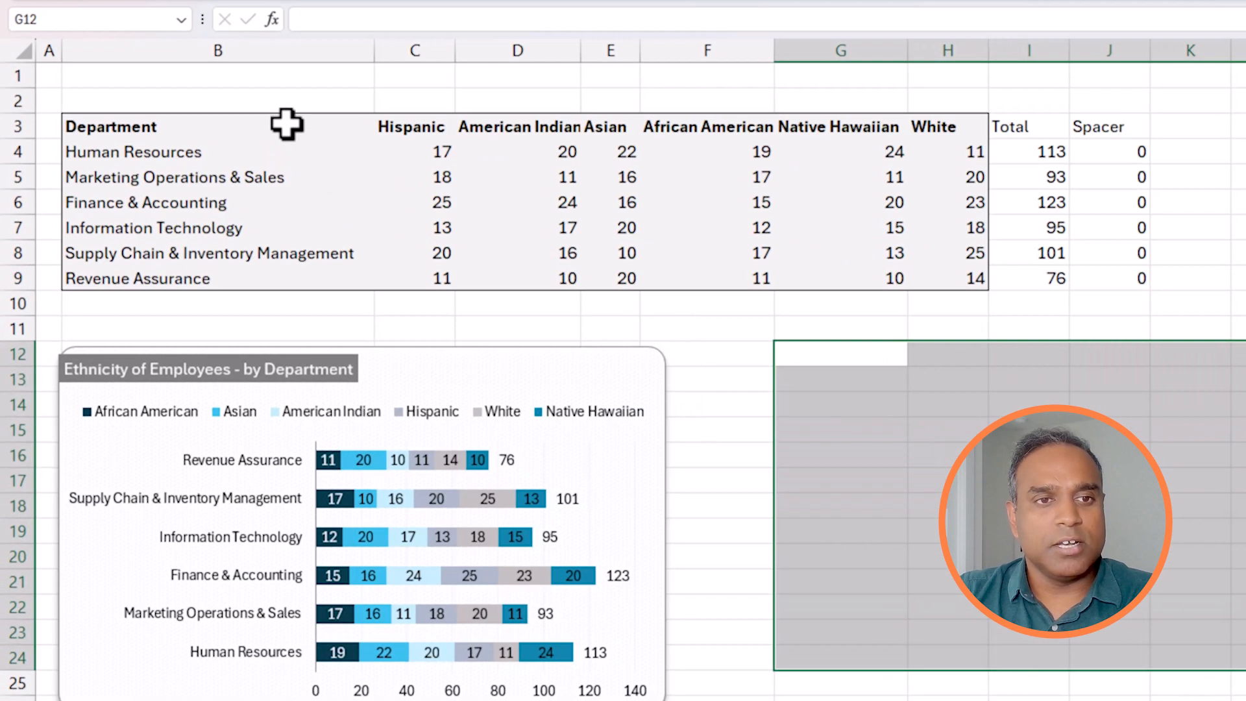
left_click_drag(217, 188, 741, 303)
left_click(321, 160)
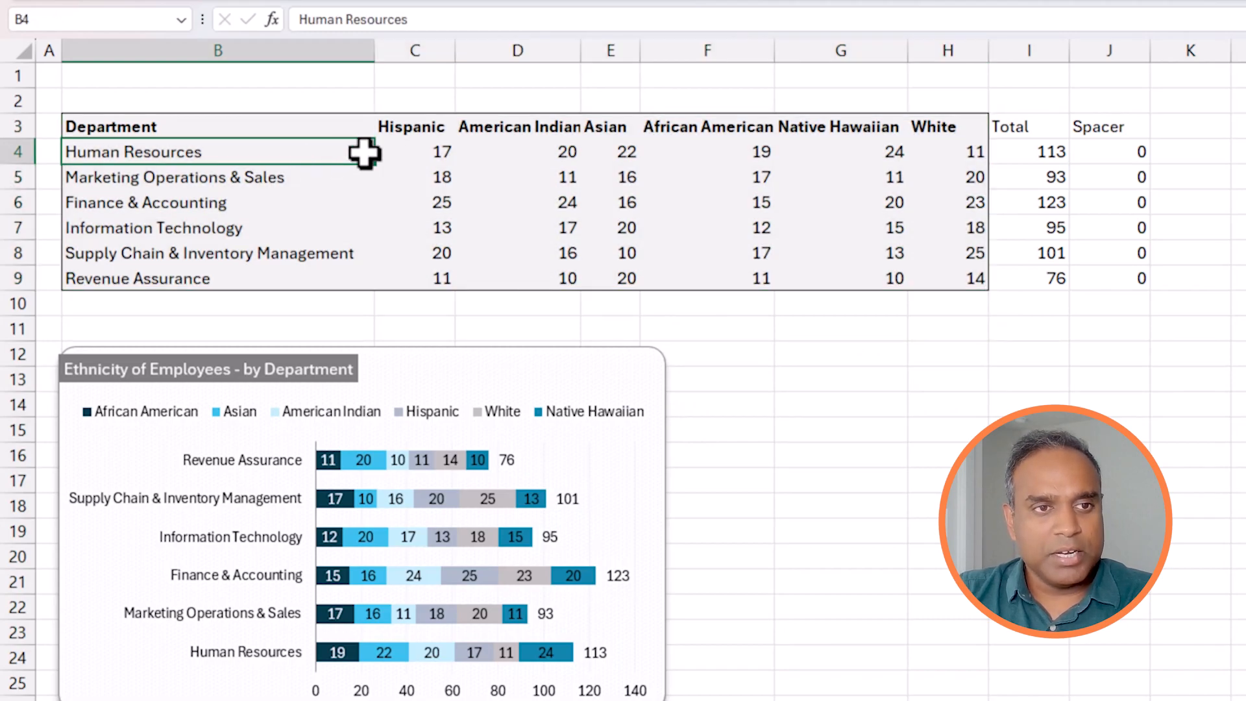
left_click(422, 151)
left_click_drag(453, 153, 920, 276)
Insert a 2-D stacked bar chart from the range B3:H9 and place it beside the existing chart.
left_click_drag(209, 130, 918, 278)
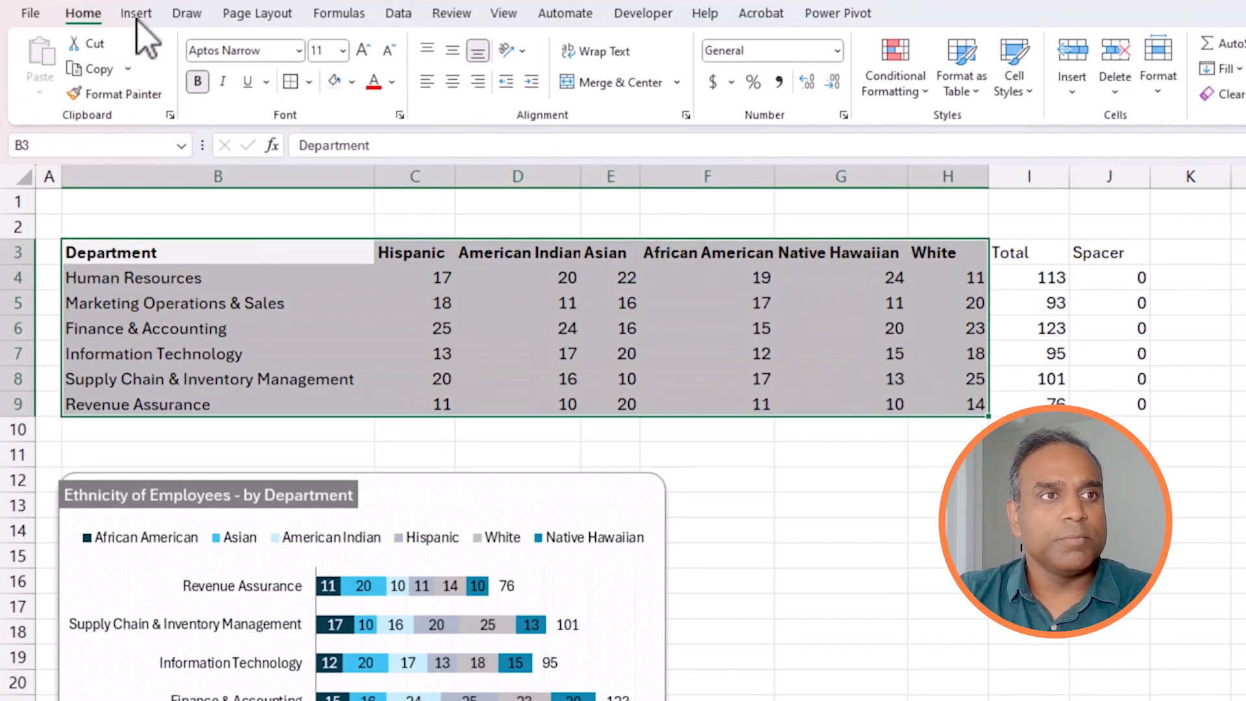
left_click(136, 13)
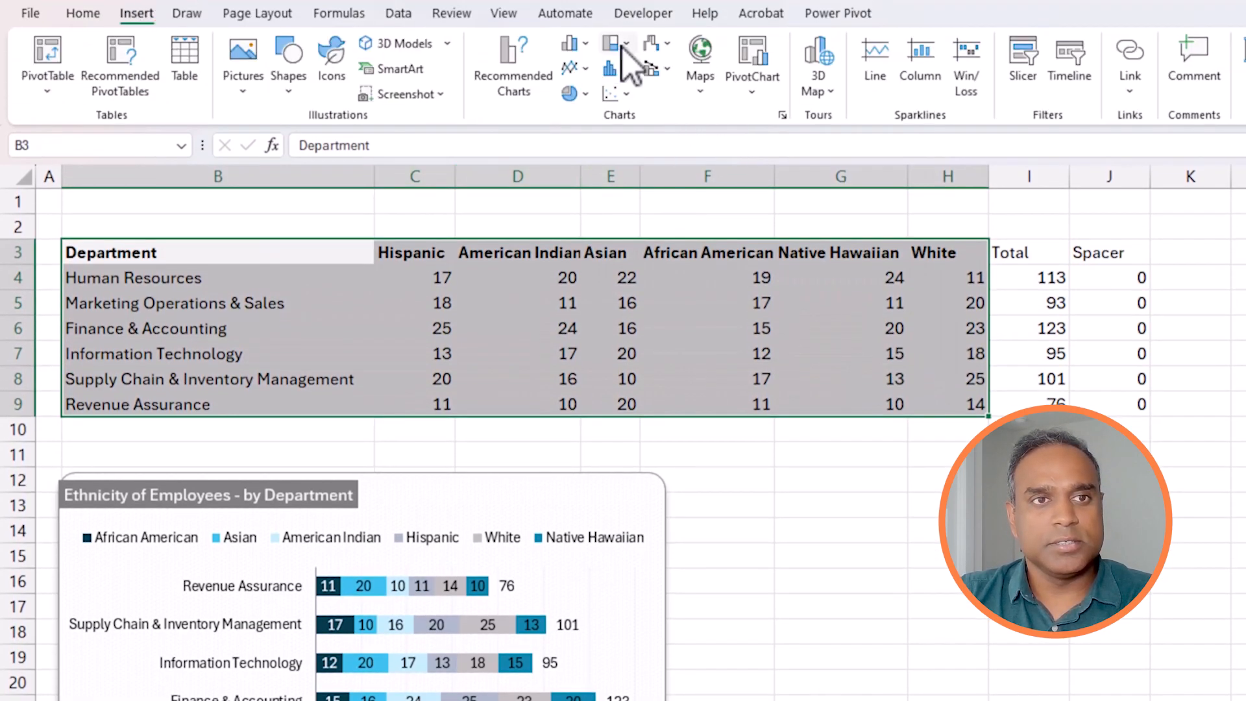
left_click(578, 44)
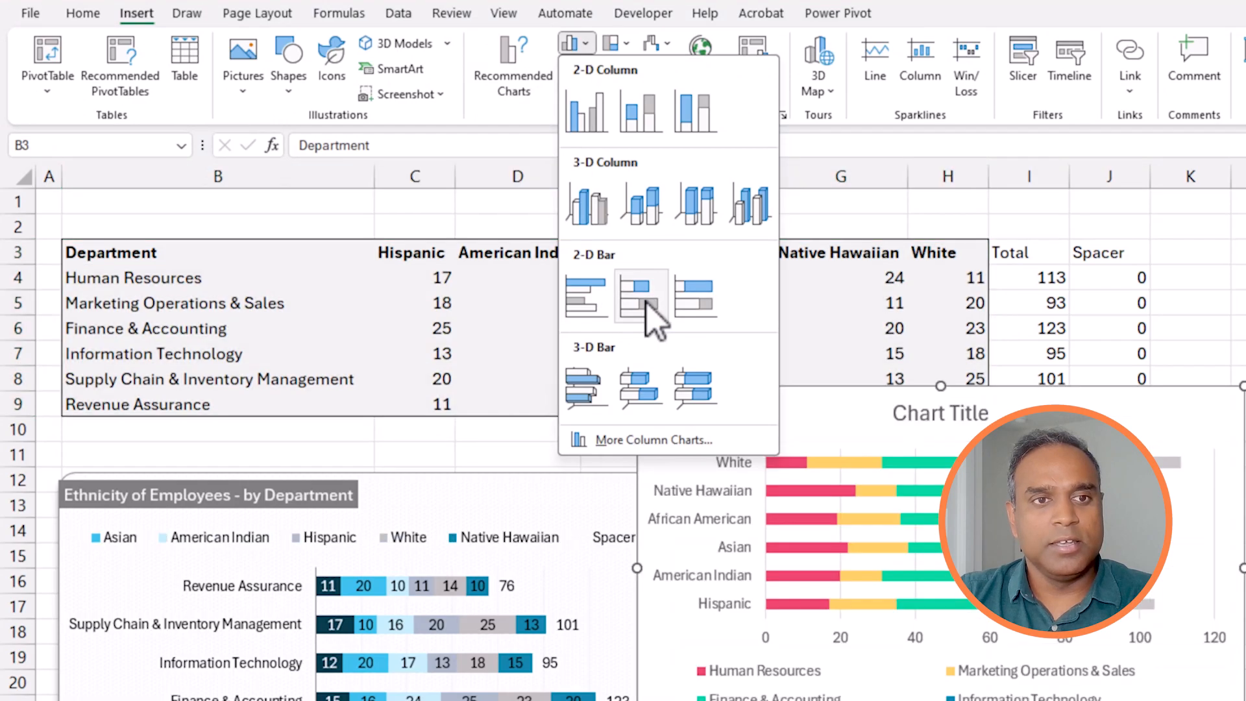
left_click(641, 299)
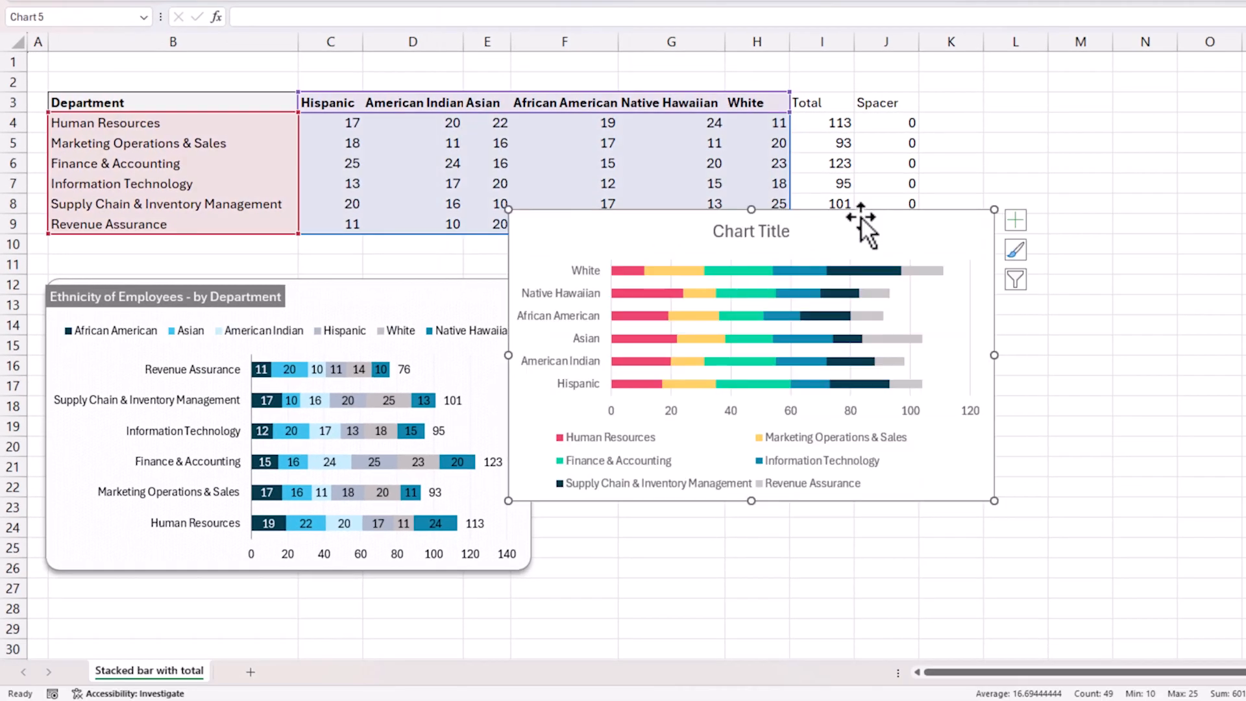
left_click_drag(1079, 412, 1180, 480)
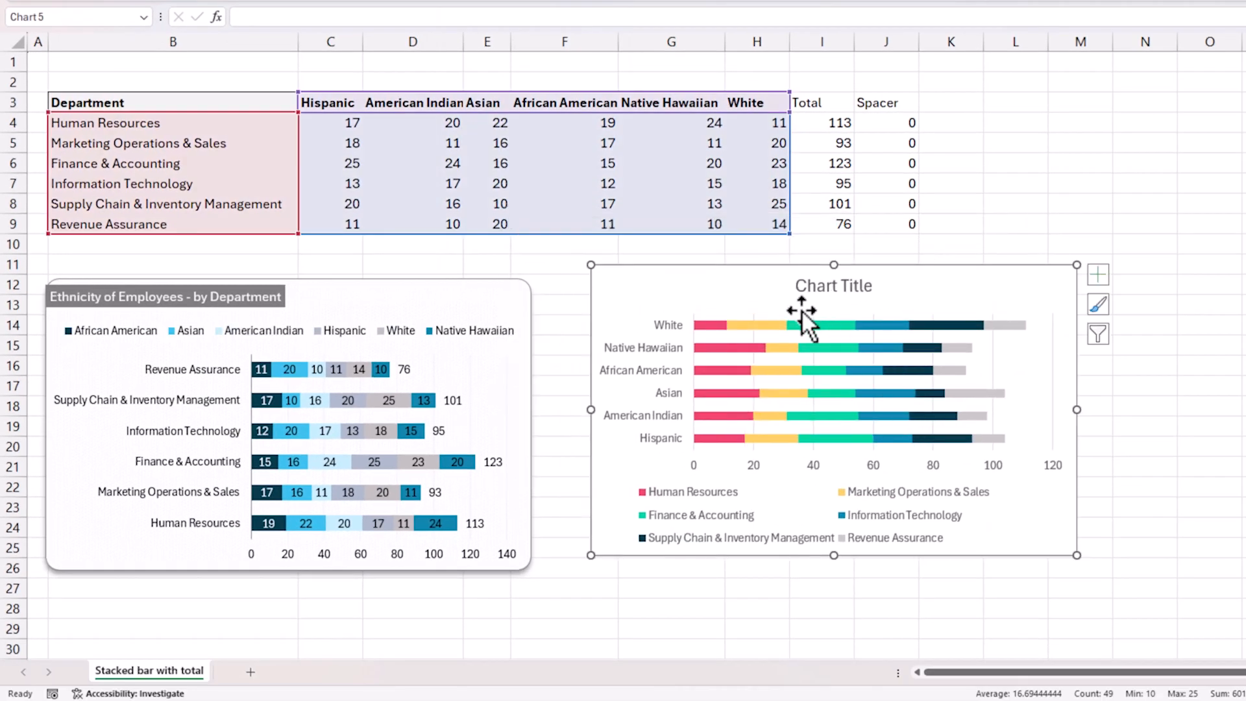
Swap the new chart's rows and columns so the bars represent departments and the series represent ethnicities.
left_click(676, 328)
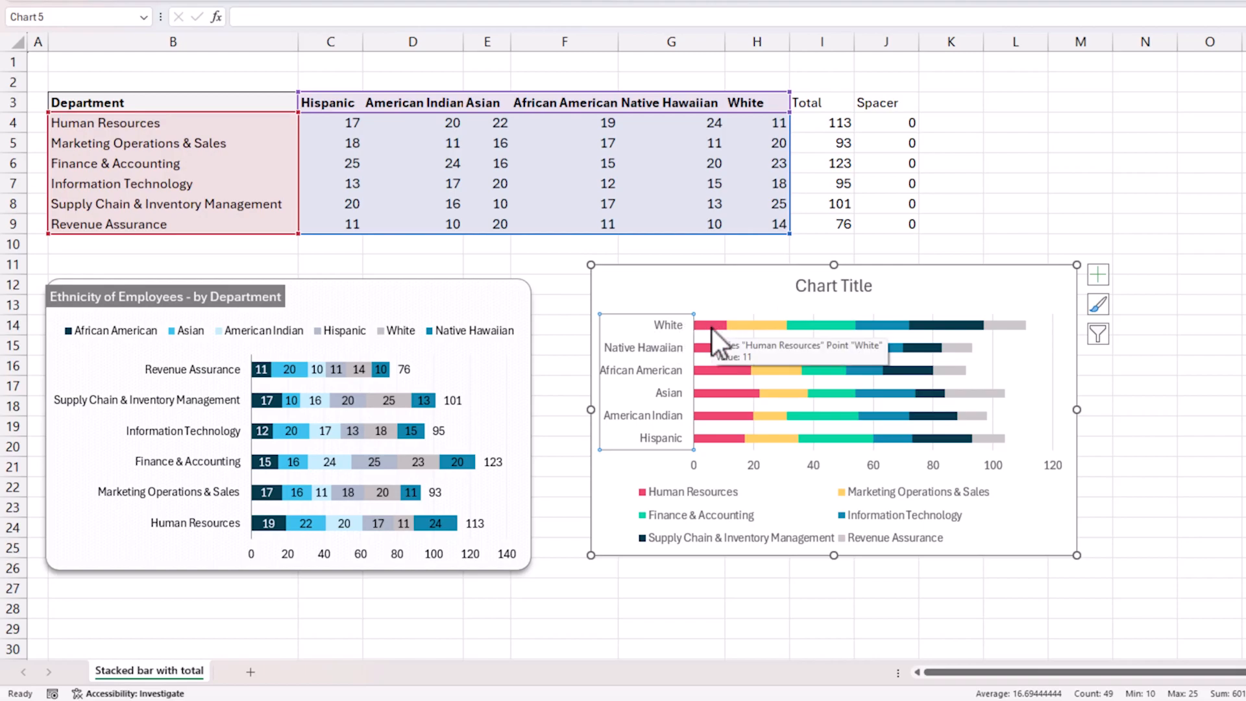
left_click(735, 278)
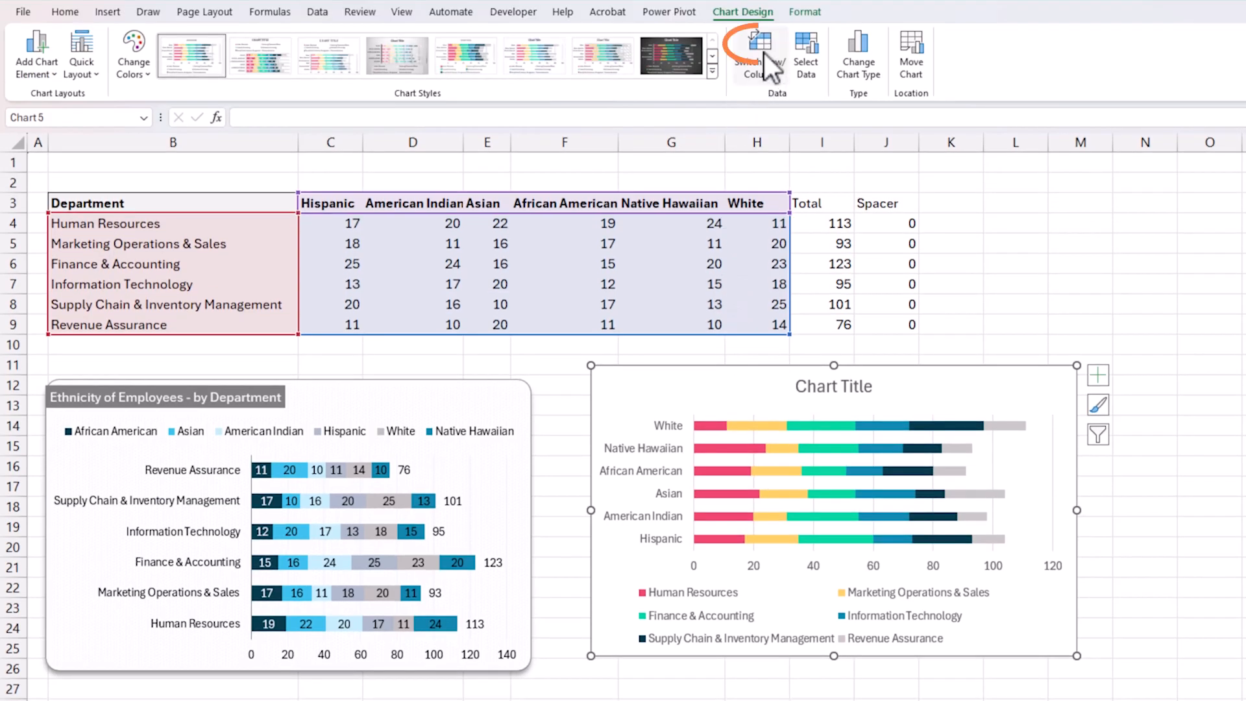
left_click(765, 53)
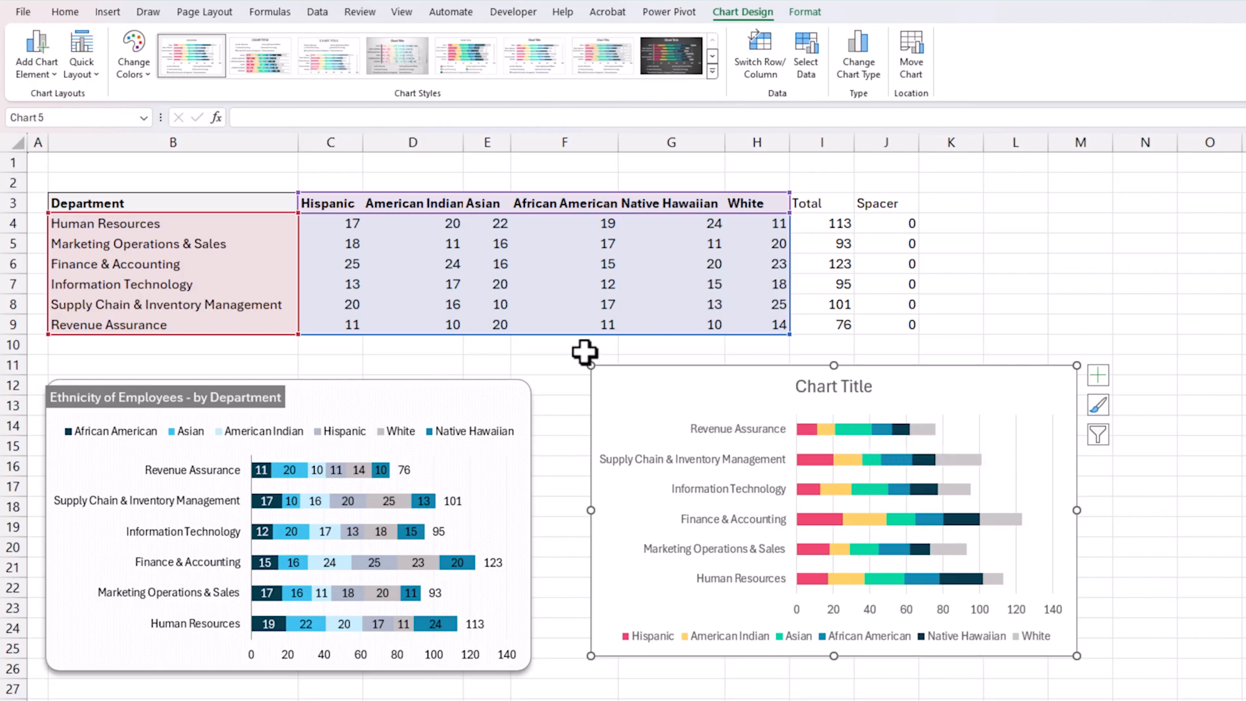
left_click_drag(264, 201, 746, 320)
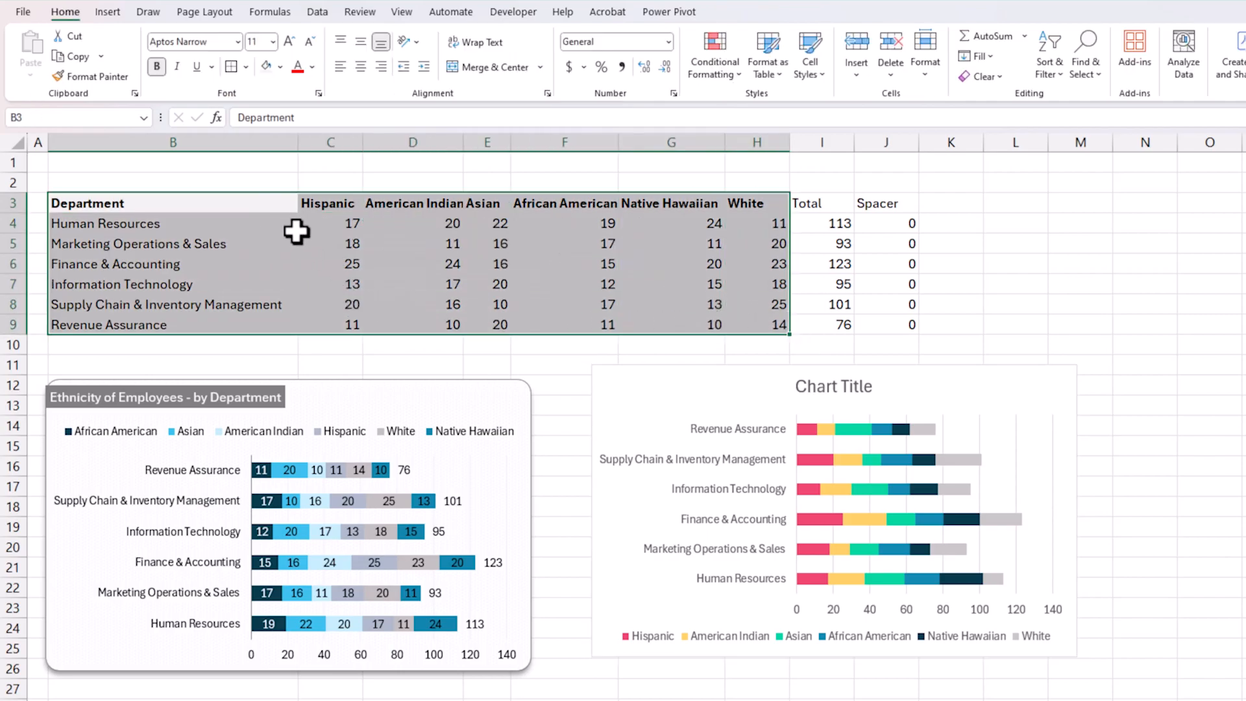
left_click(681, 377)
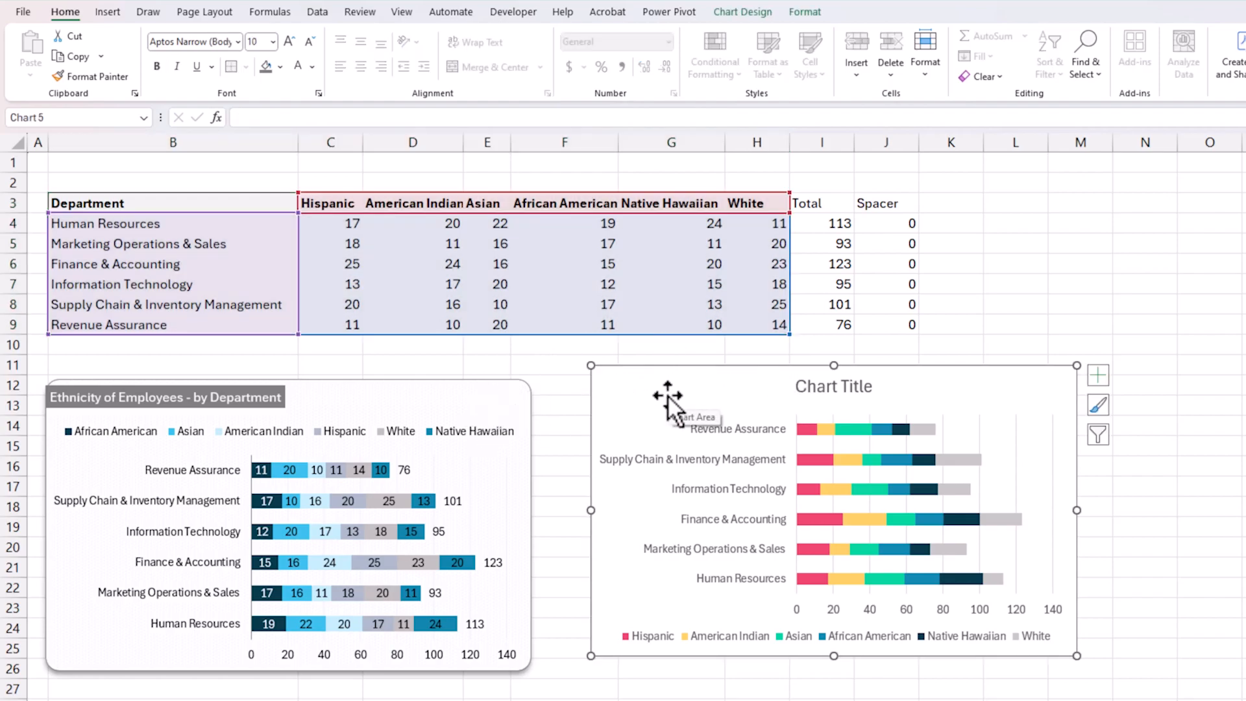
left_click(768, 12)
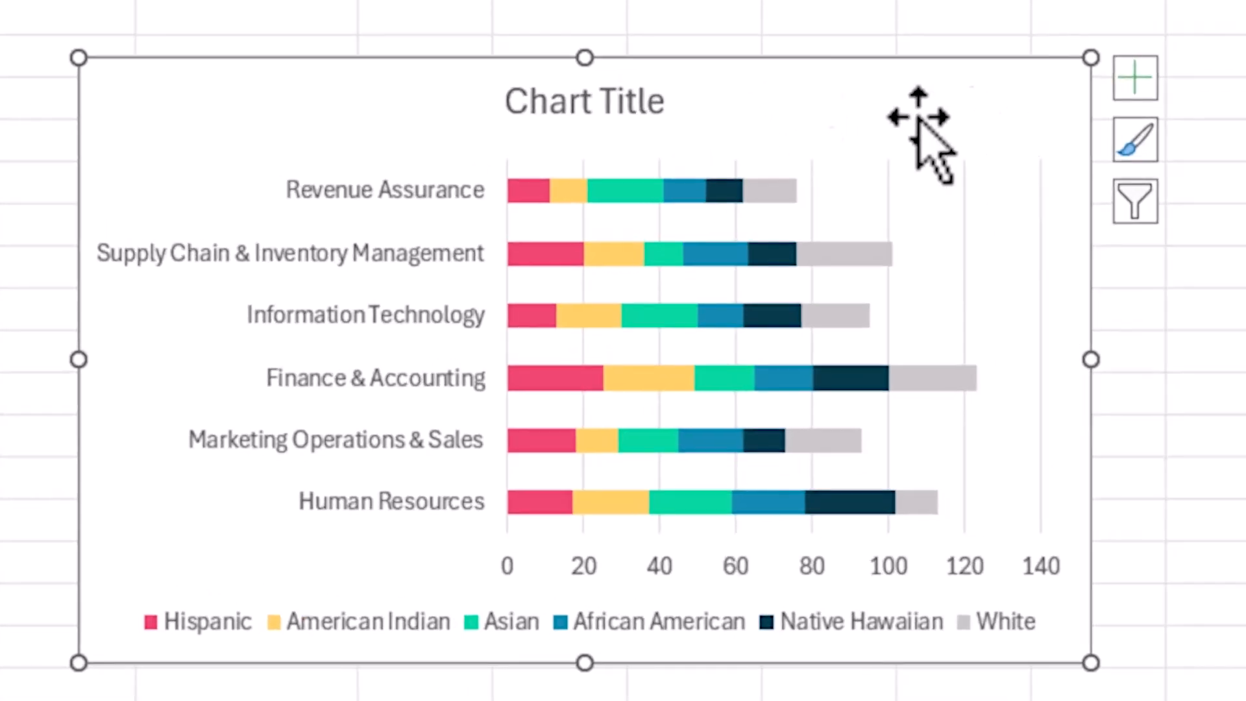
Change the new chart's title to "Ethnicity of Employees - by Department".
left_click(869, 389)
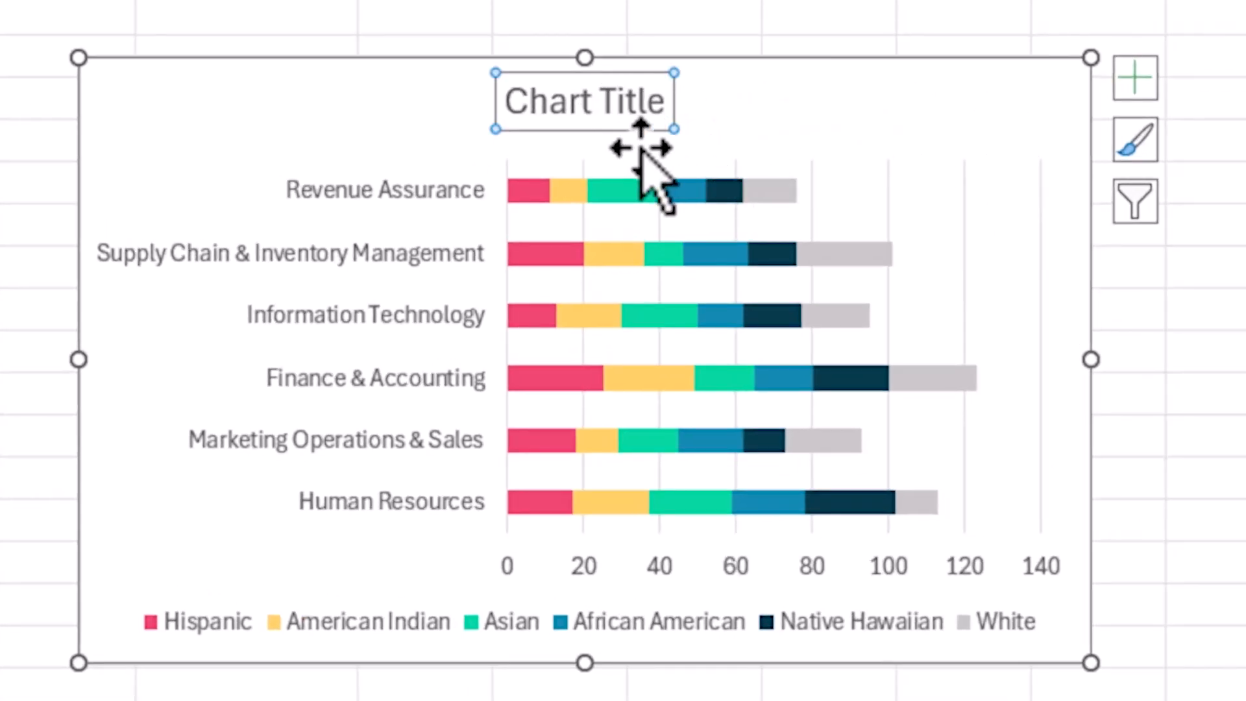
triple_click(634, 111)
type("Ethnicity of Emp")
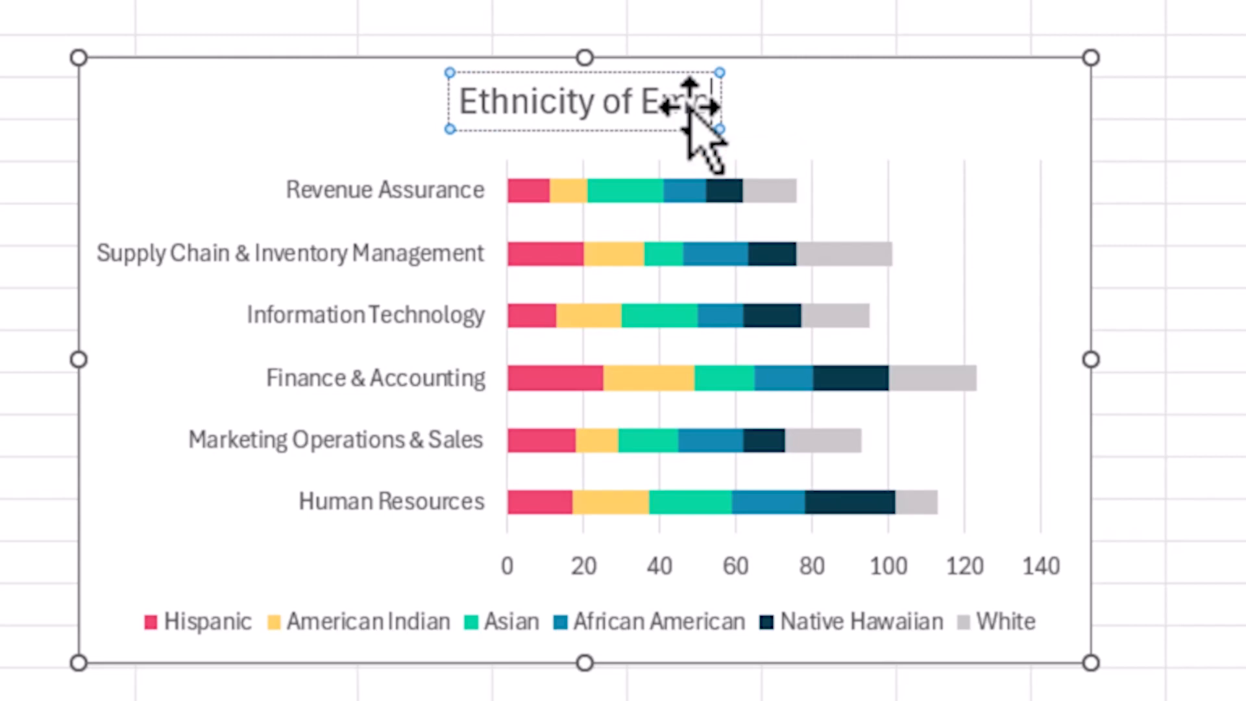
type("loyees - D")
key("BackSpace")
type("by Department")
Give the new chart's title a dark grey fill and white text.
key("ctrl+a")
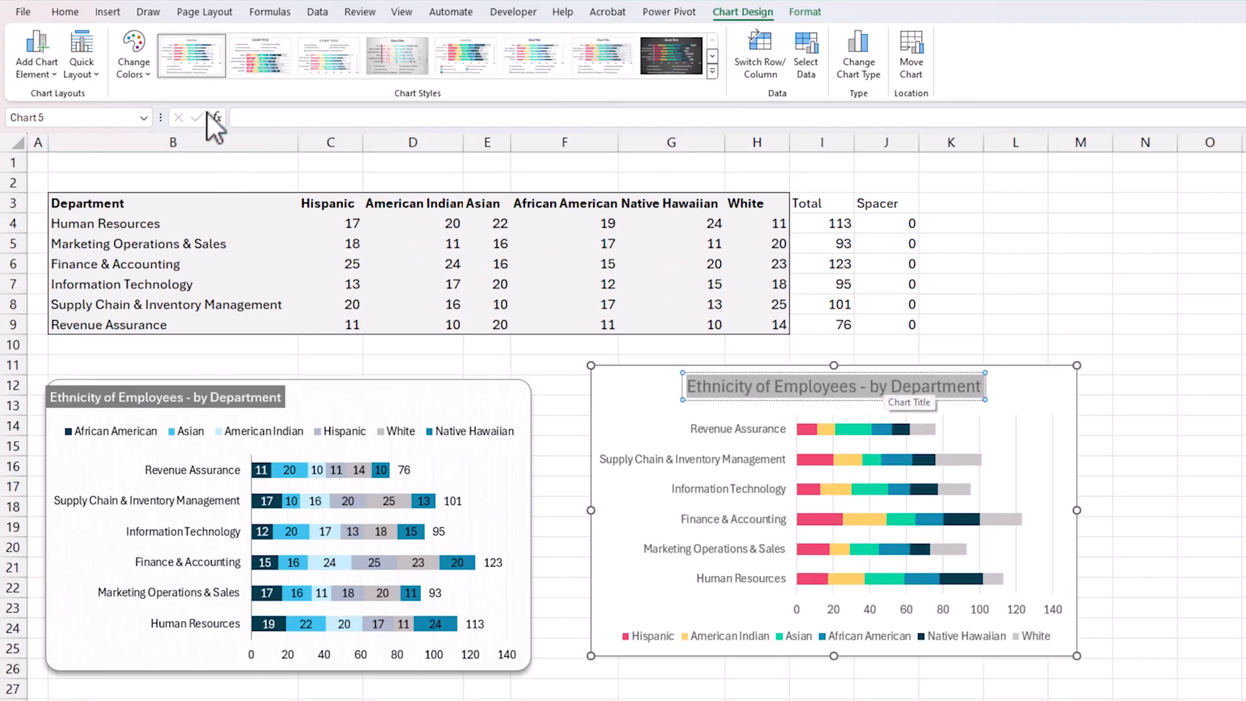
left_click(65, 11)
left_click(297, 67)
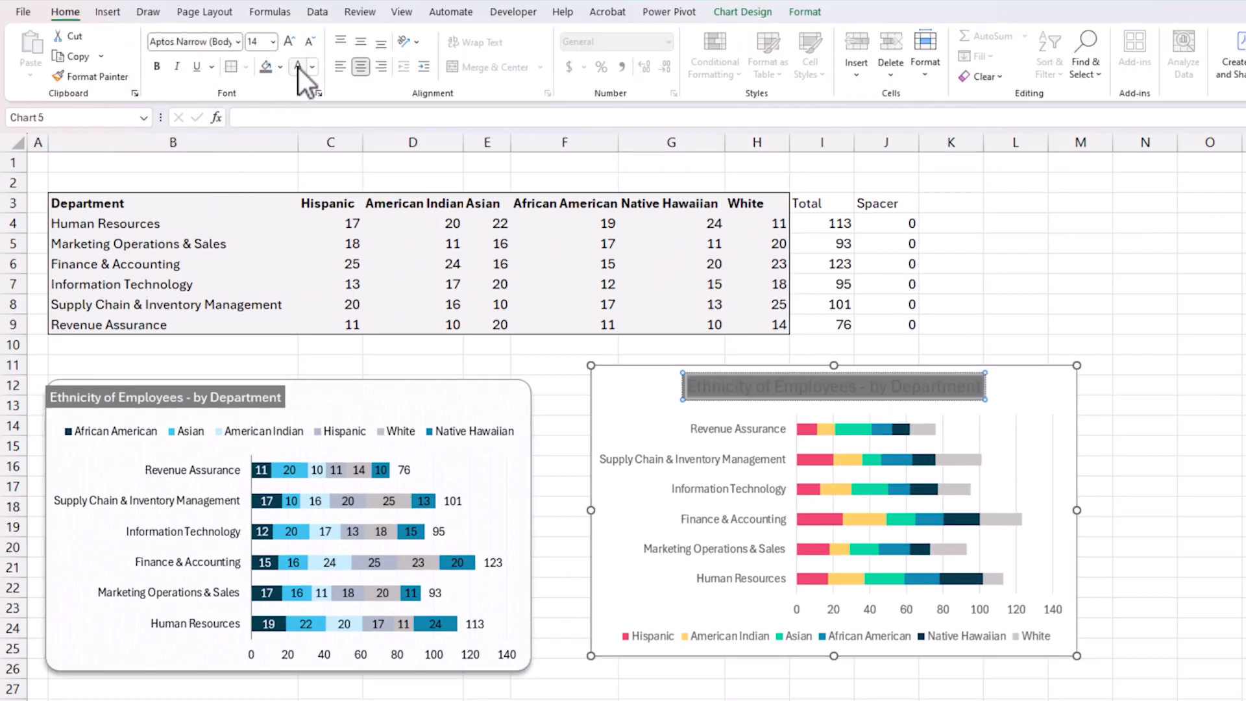
Reduce the title's font by one size and place it flush against the chart's upper-left edge.
left_click_drag(699, 403, 606, 405)
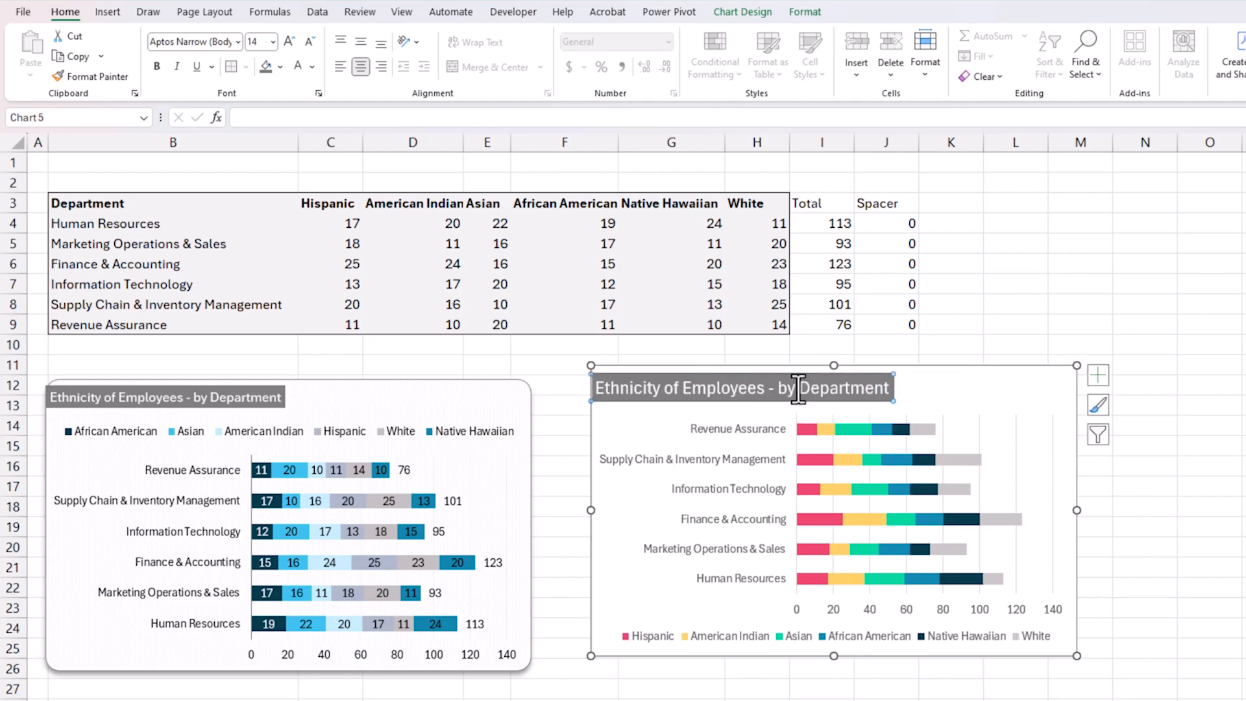
left_click(309, 37)
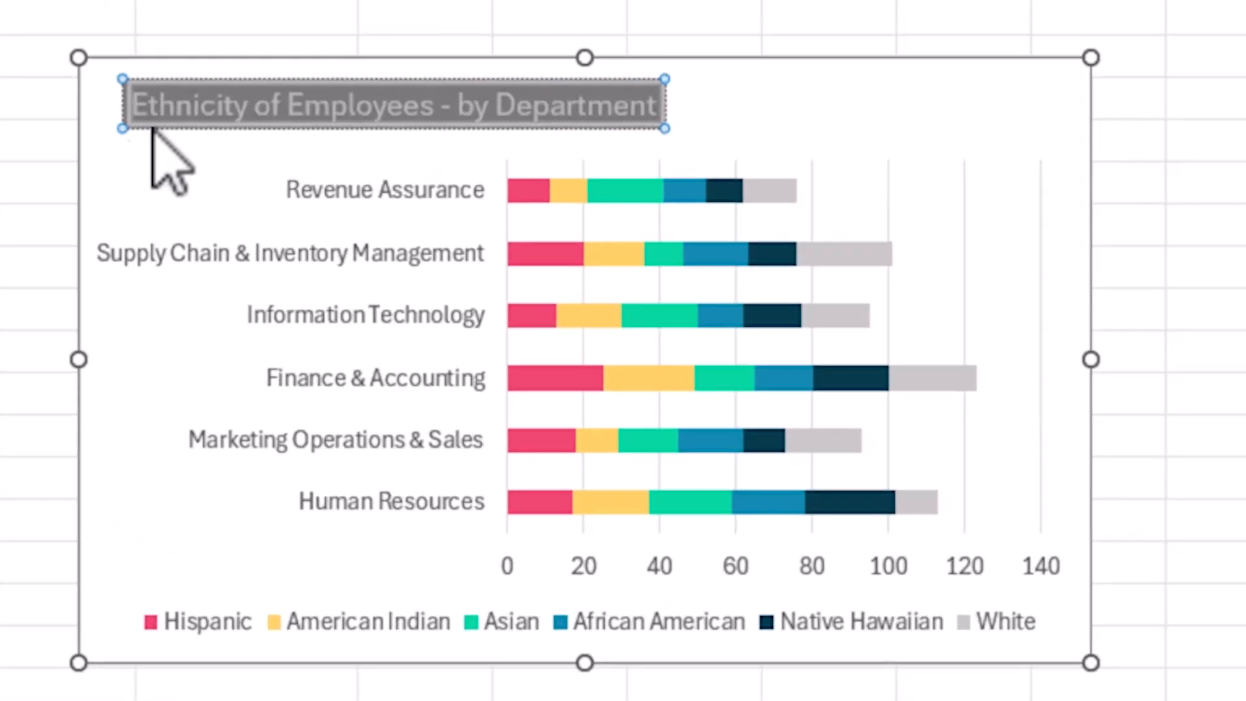
mouse_move(152, 129)
left_mouse_down()
mouse_move(164, 134)
mouse_move(116, 125)
left_mouse_up()
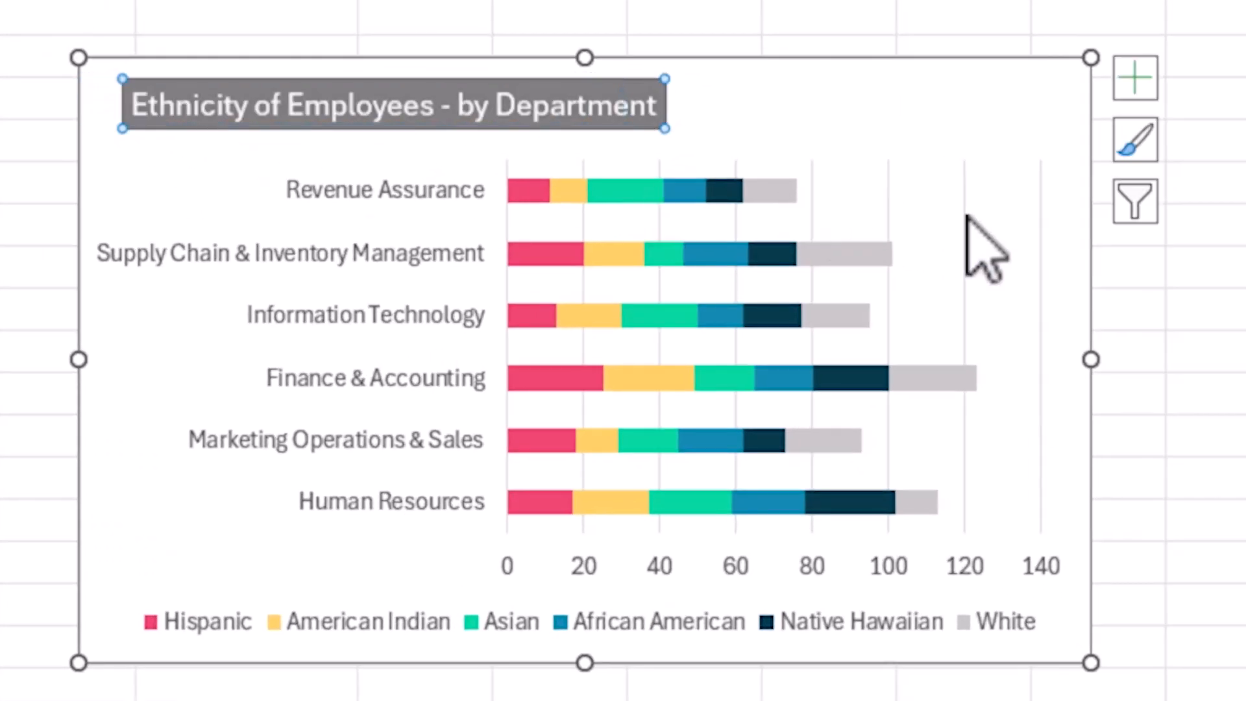
left_click(1227, 214)
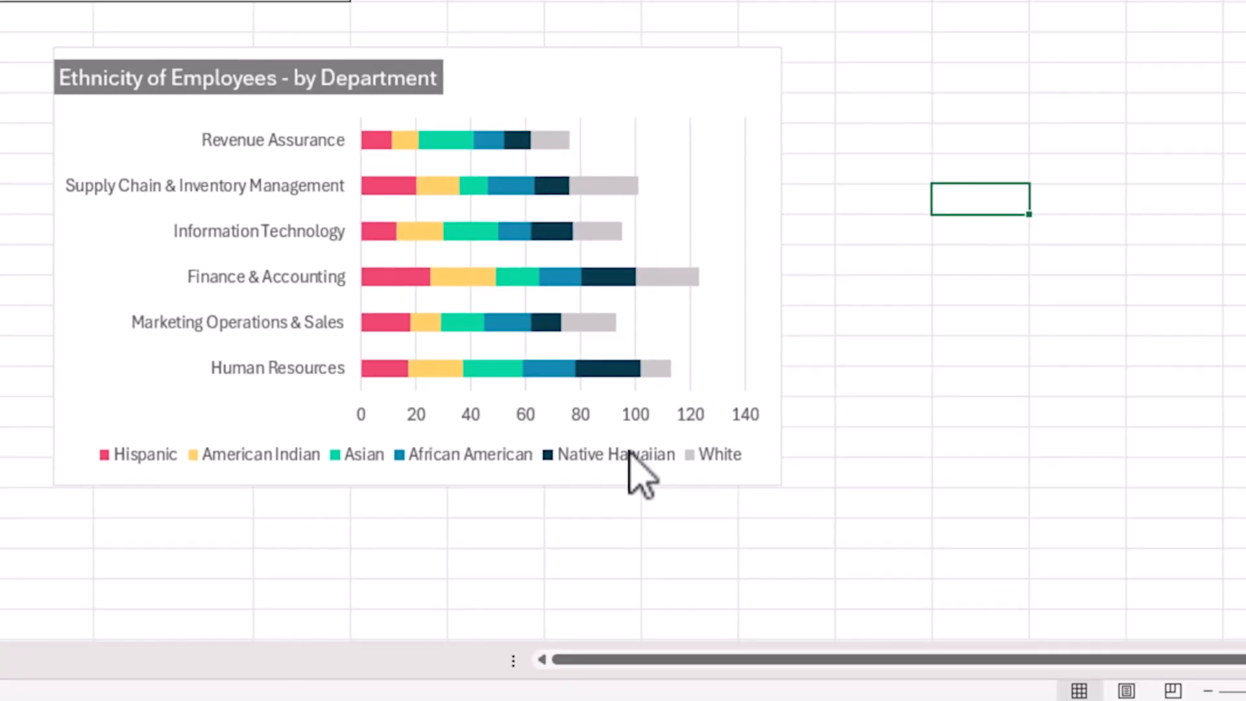
Set the new chart's legend position to Top.
right_click(866, 629)
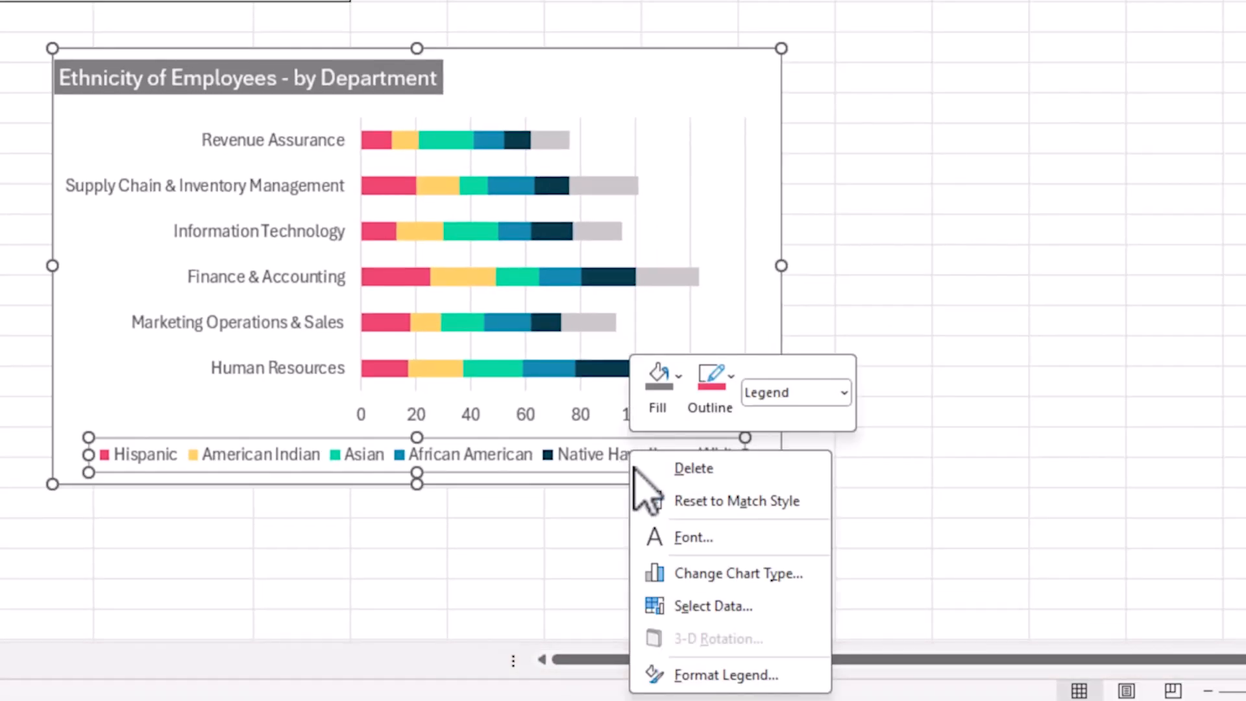
left_click(747, 674)
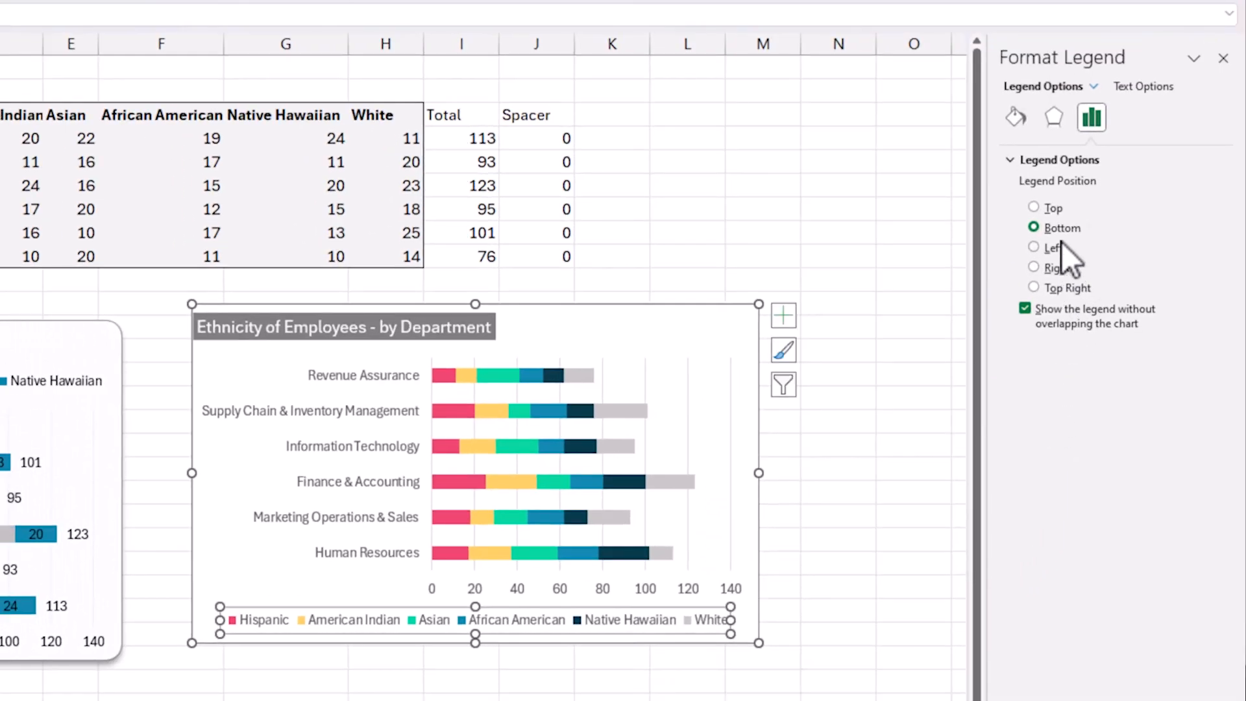
left_click(1053, 210)
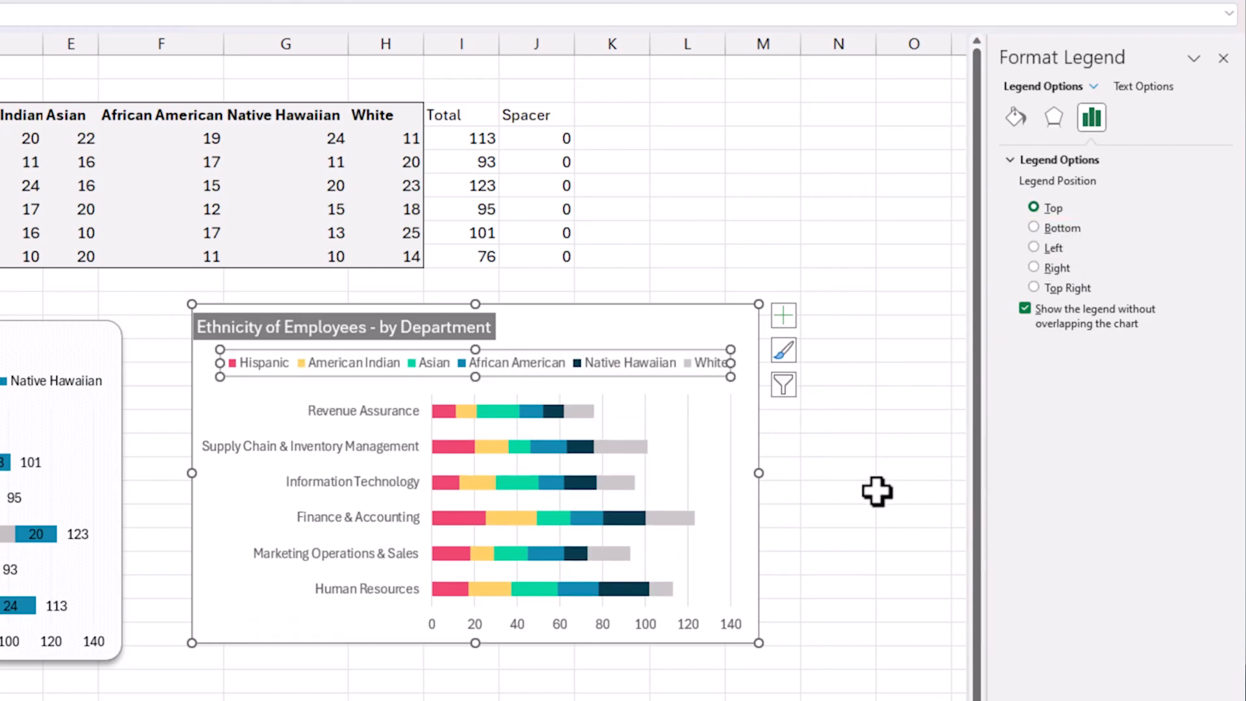
Format the chart's major gridlines as solid lines in a very light grey.
left_click(688, 415)
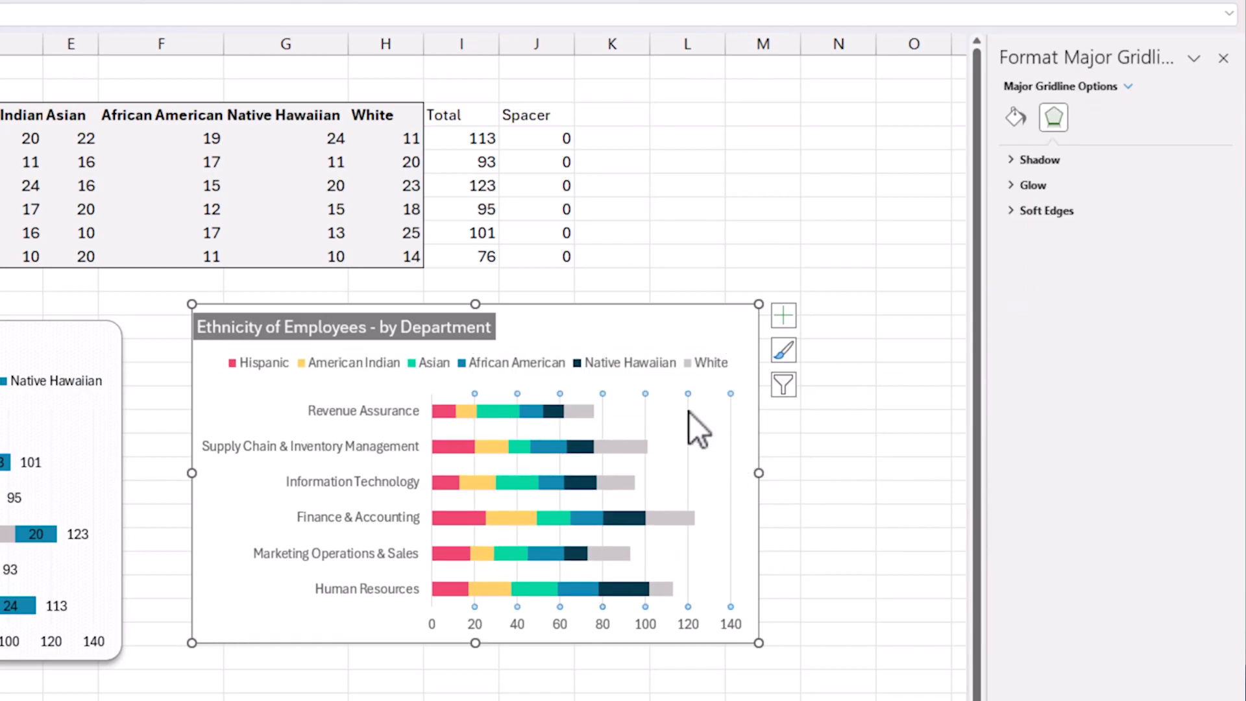
right_click(689, 411)
left_click(750, 556)
left_click(1065, 208)
left_click(1206, 281)
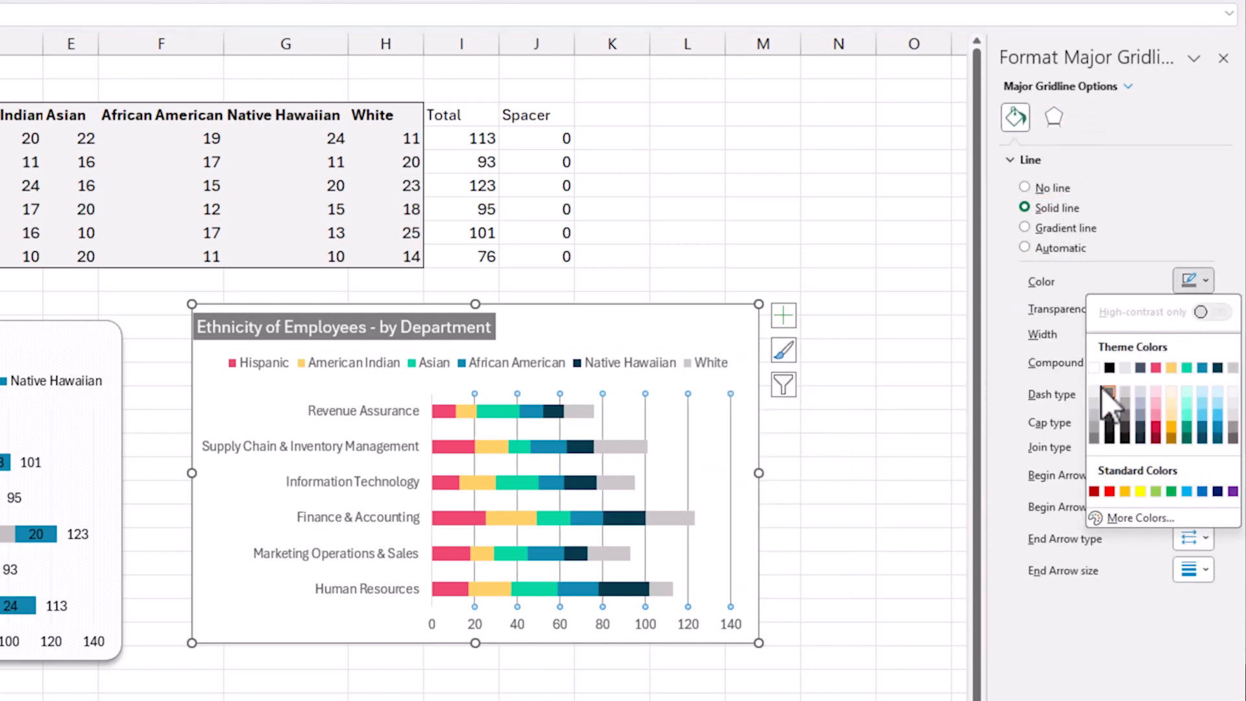
left_click(1103, 393)
left_click(830, 555)
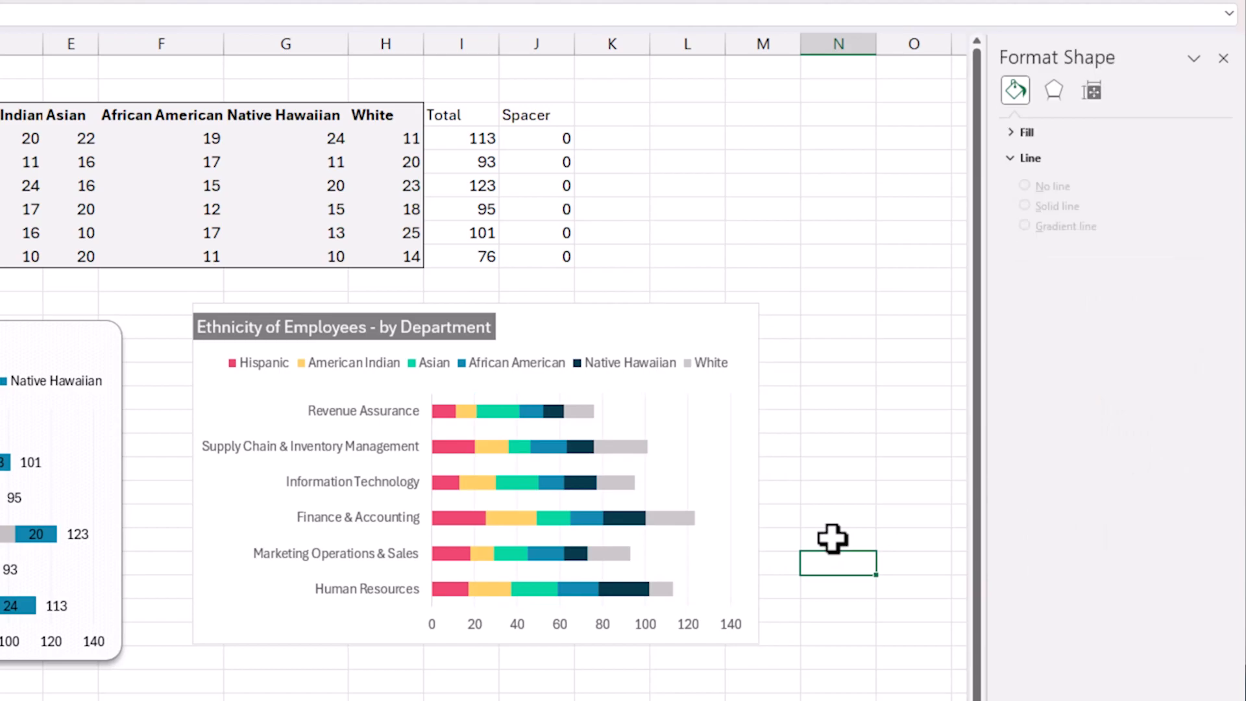
Give the chart area a dark grey 1 pt solid border with rounded corners.
left_click(705, 316)
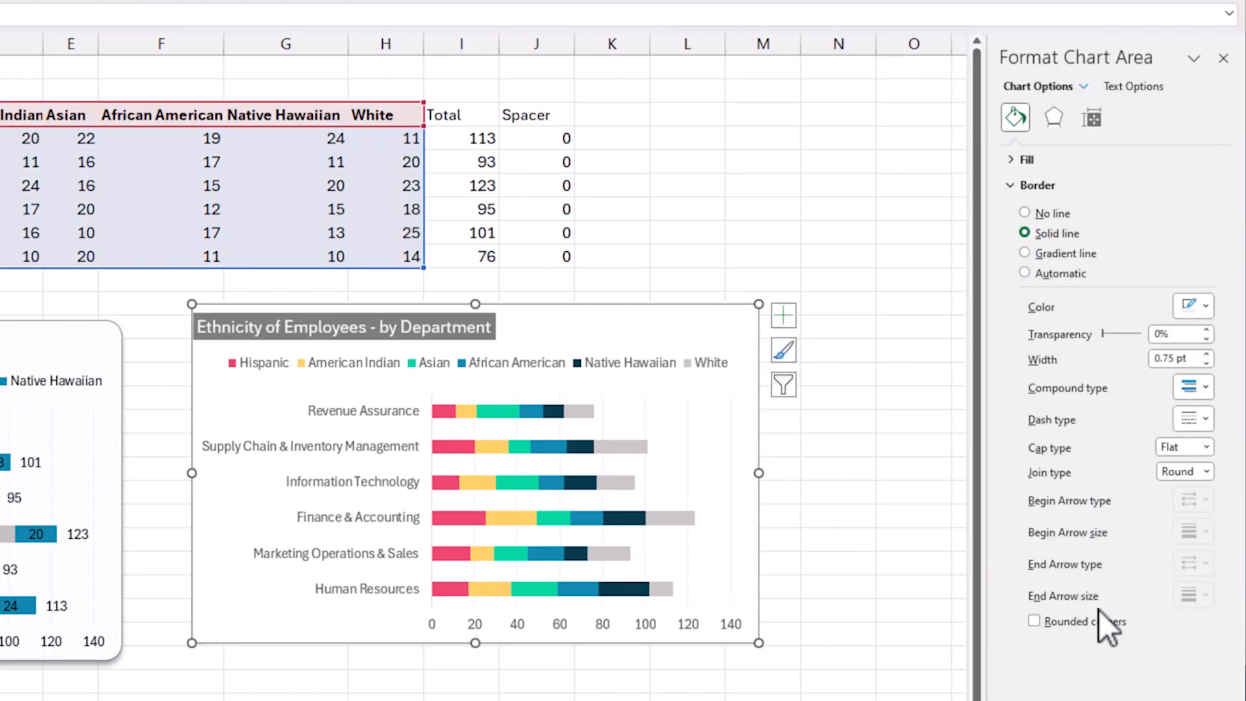
left_click(1200, 309)
left_click(1108, 419)
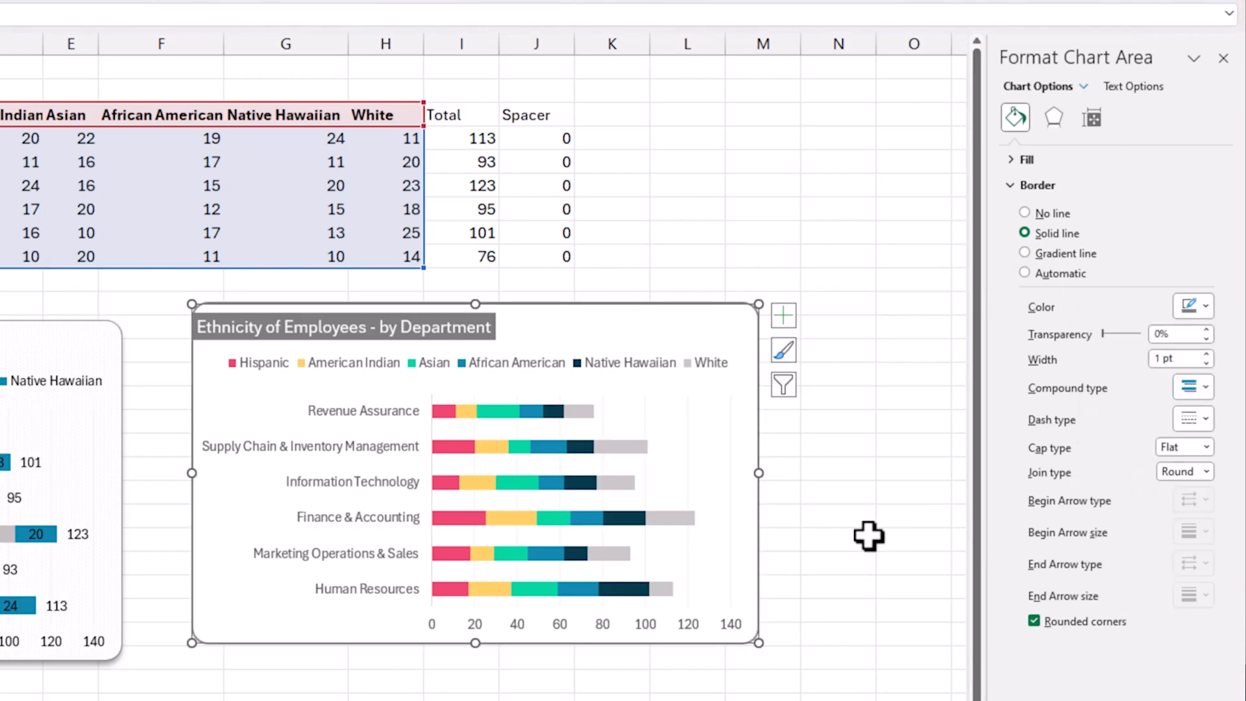
left_click(850, 541)
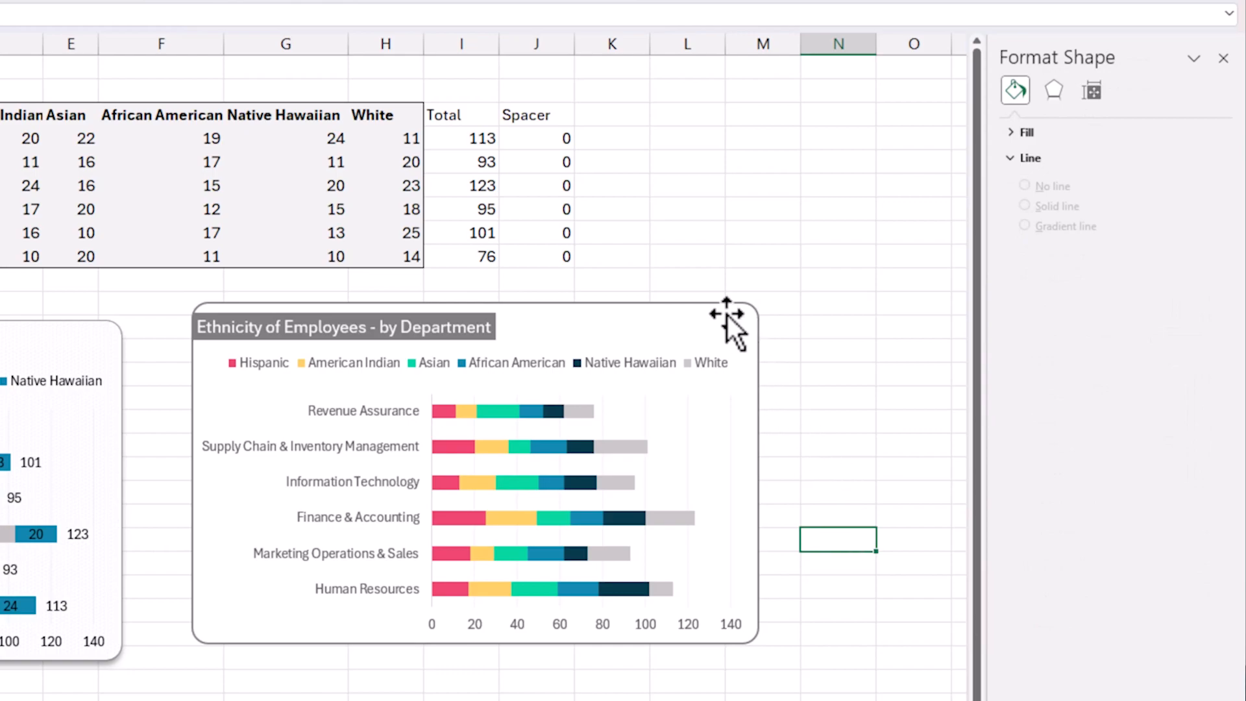
Nudge the new chart slightly away from the existing one and add data labels to all its series.
left_click_drag(738, 312, 744, 318)
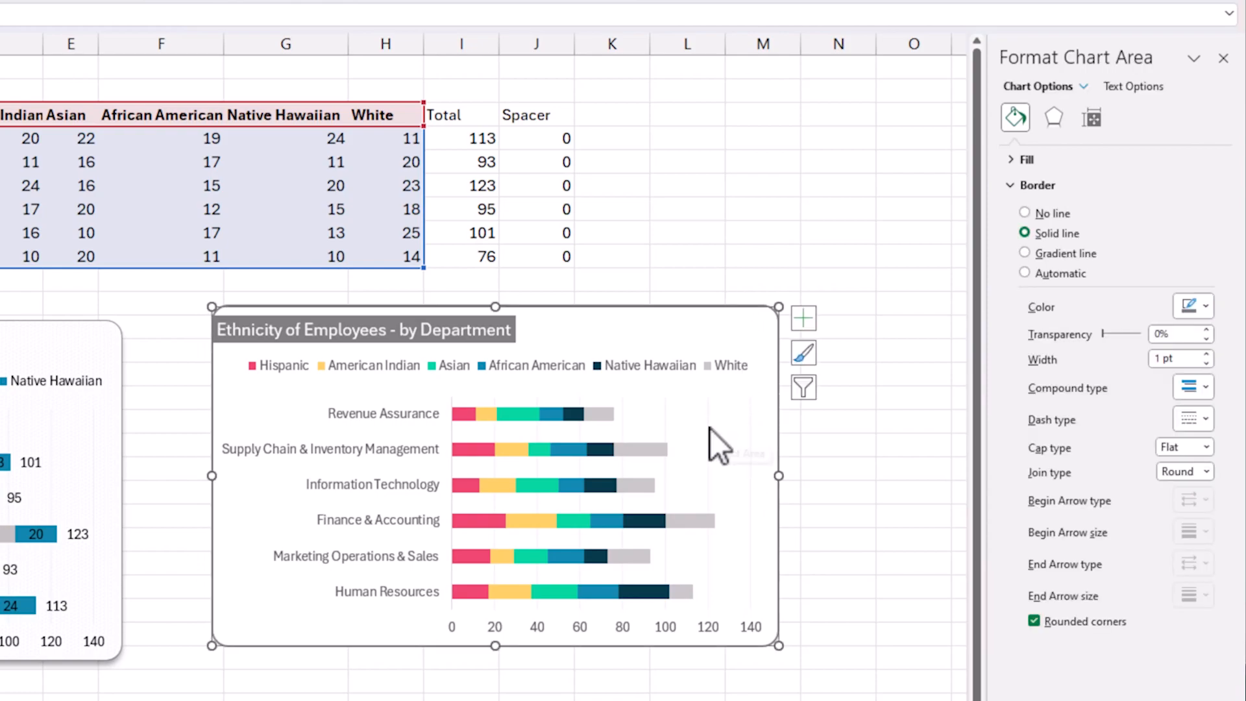
left_click(799, 319)
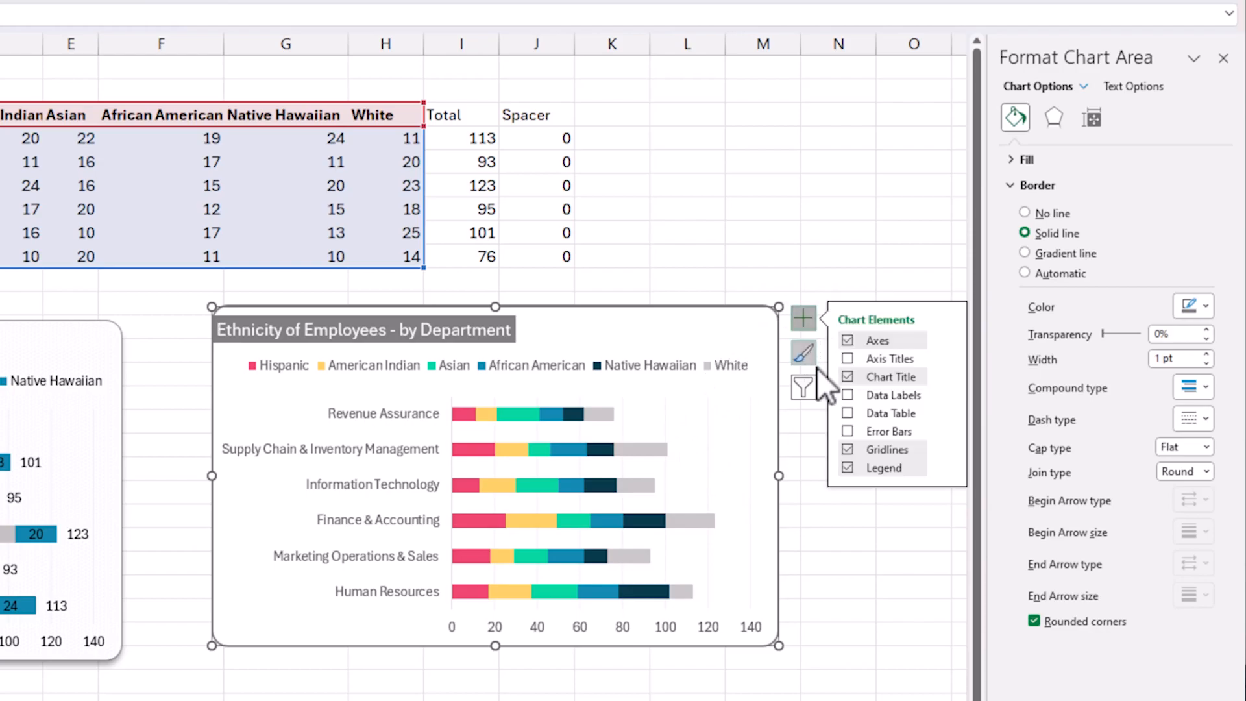
left_click(847, 395)
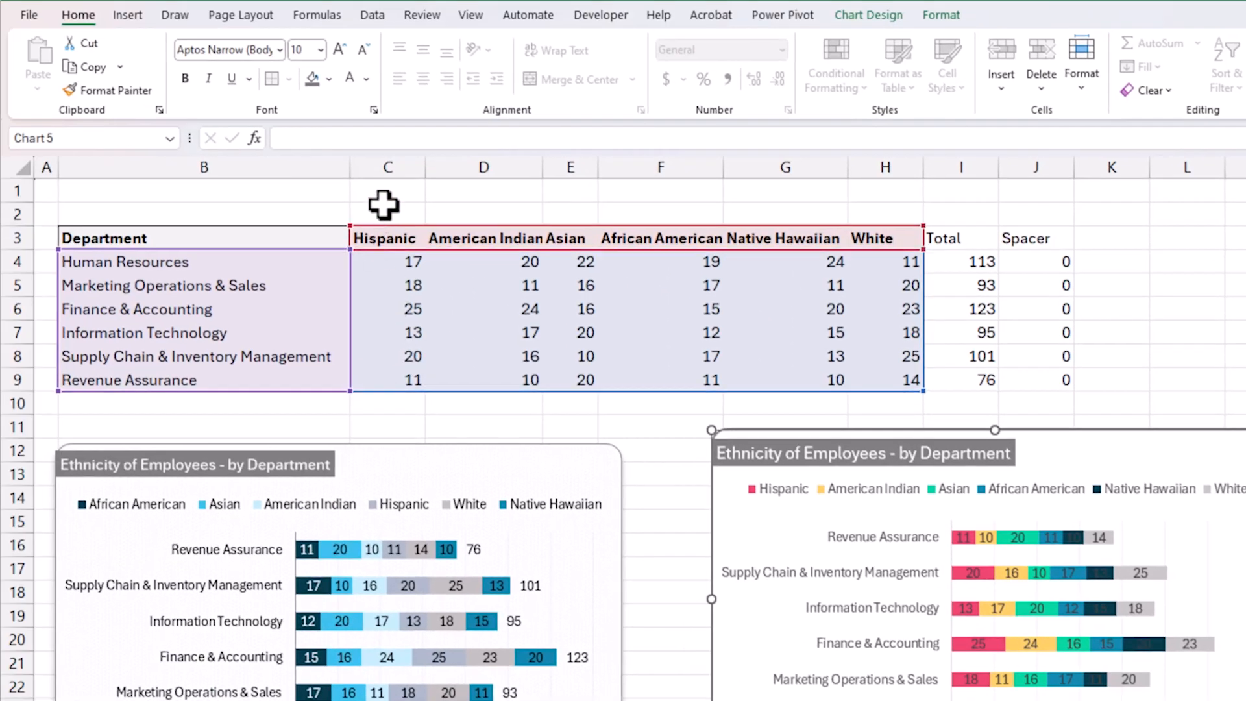
Try to reduce the font size of all the chart's text to 9.
left_click(363, 50)
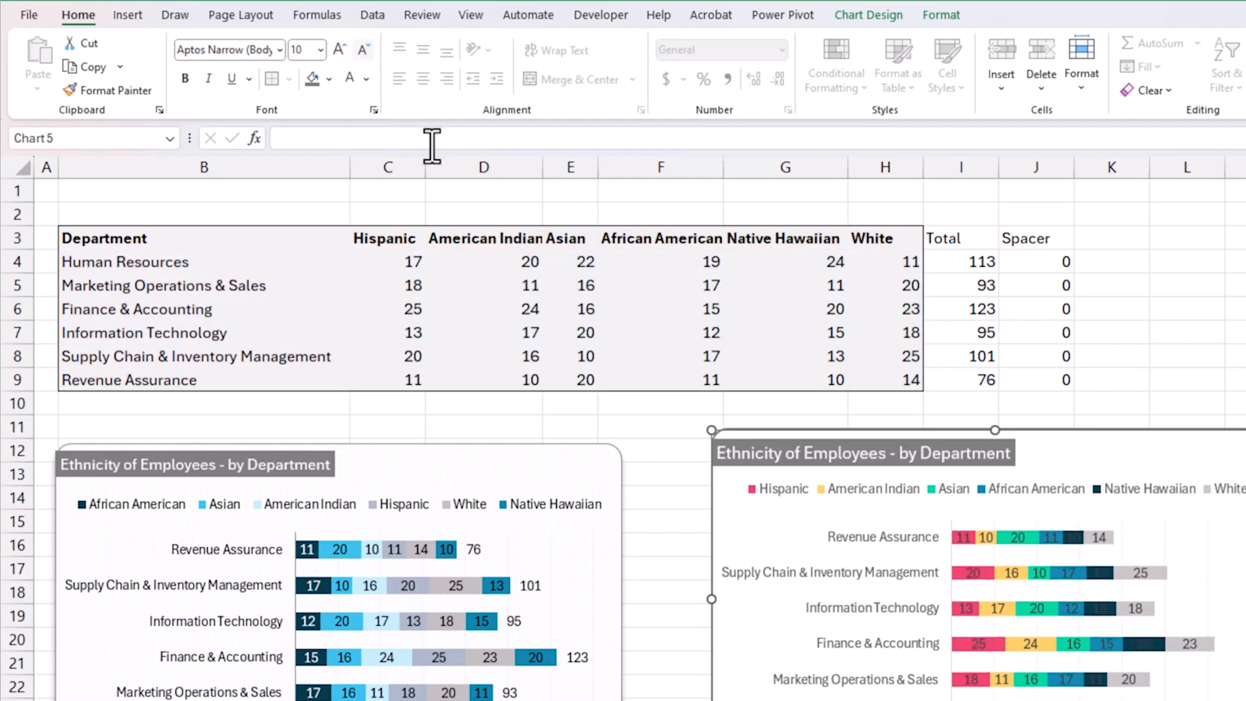
left_click(804, 475)
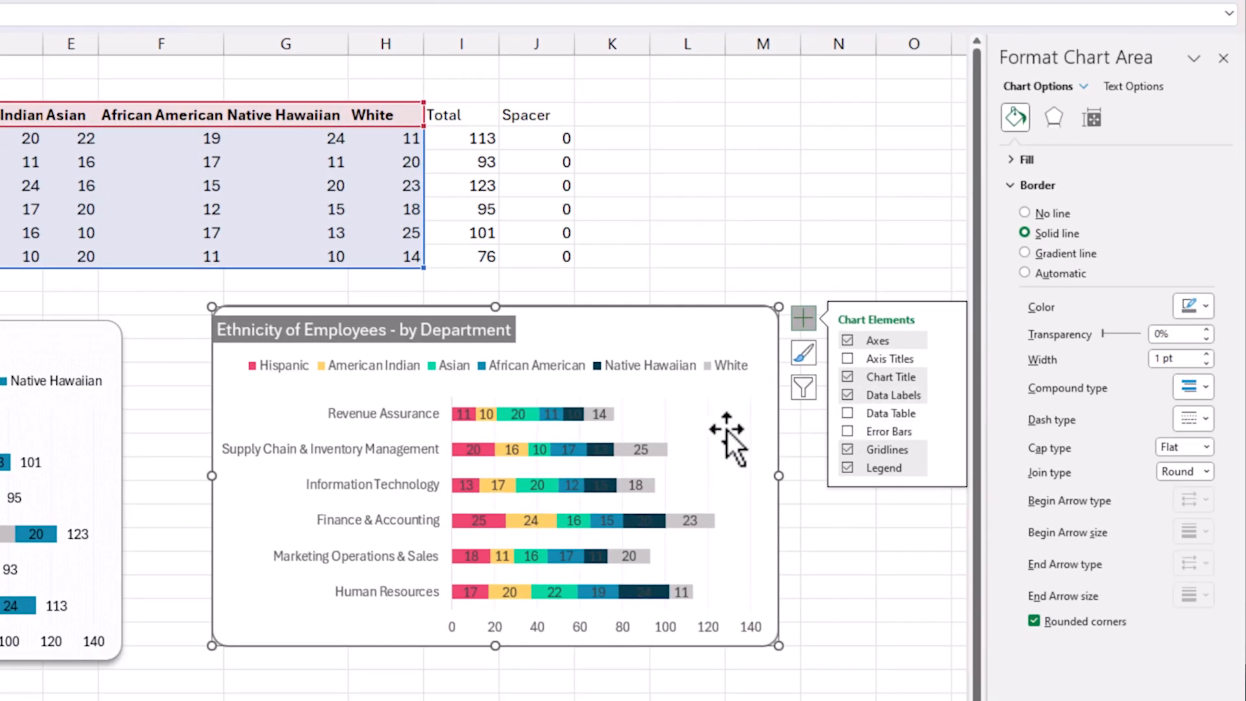
Set the data label font colour to white for the Native Hawaiian, Hispanic and African American series.
left_click(641, 449)
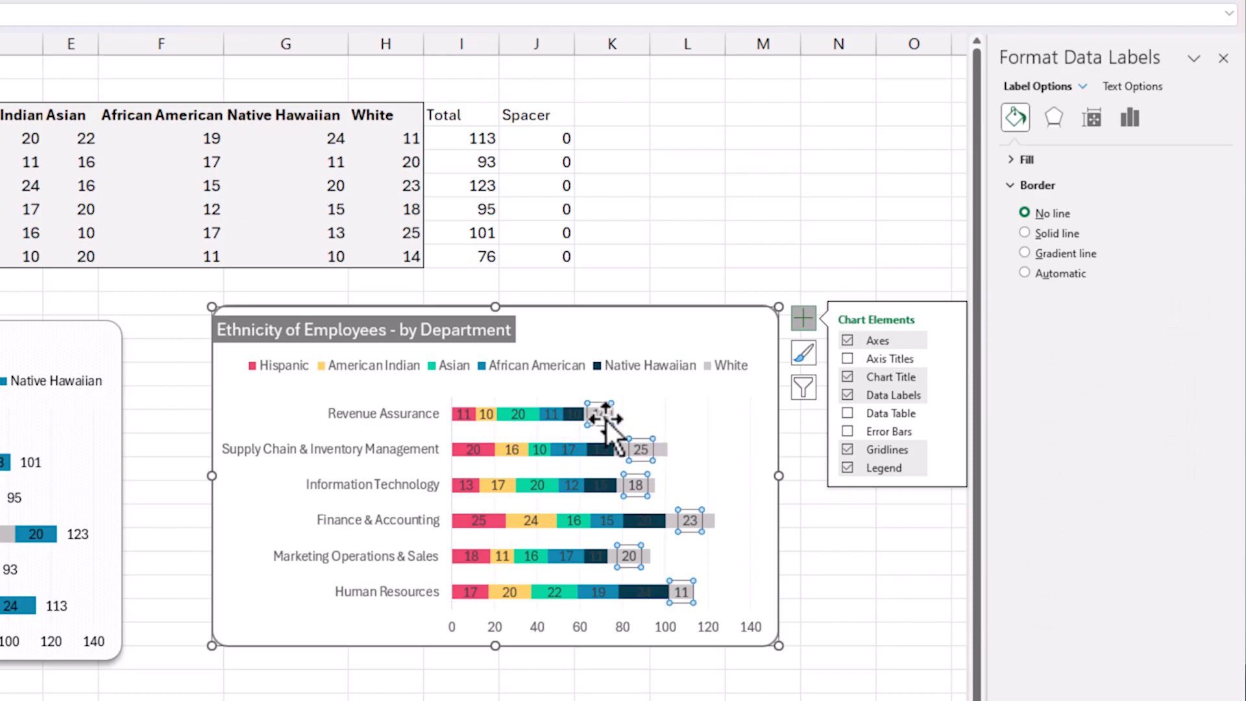
left_click(574, 415)
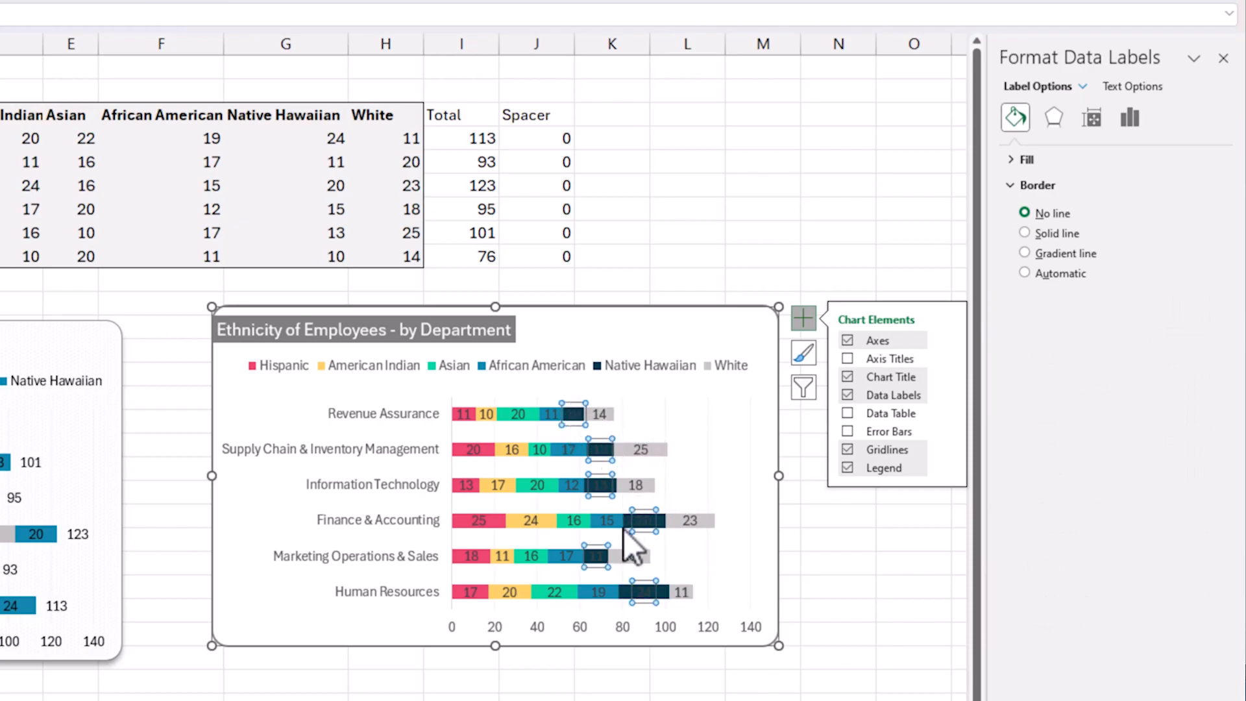
mouse_move(625, 496)
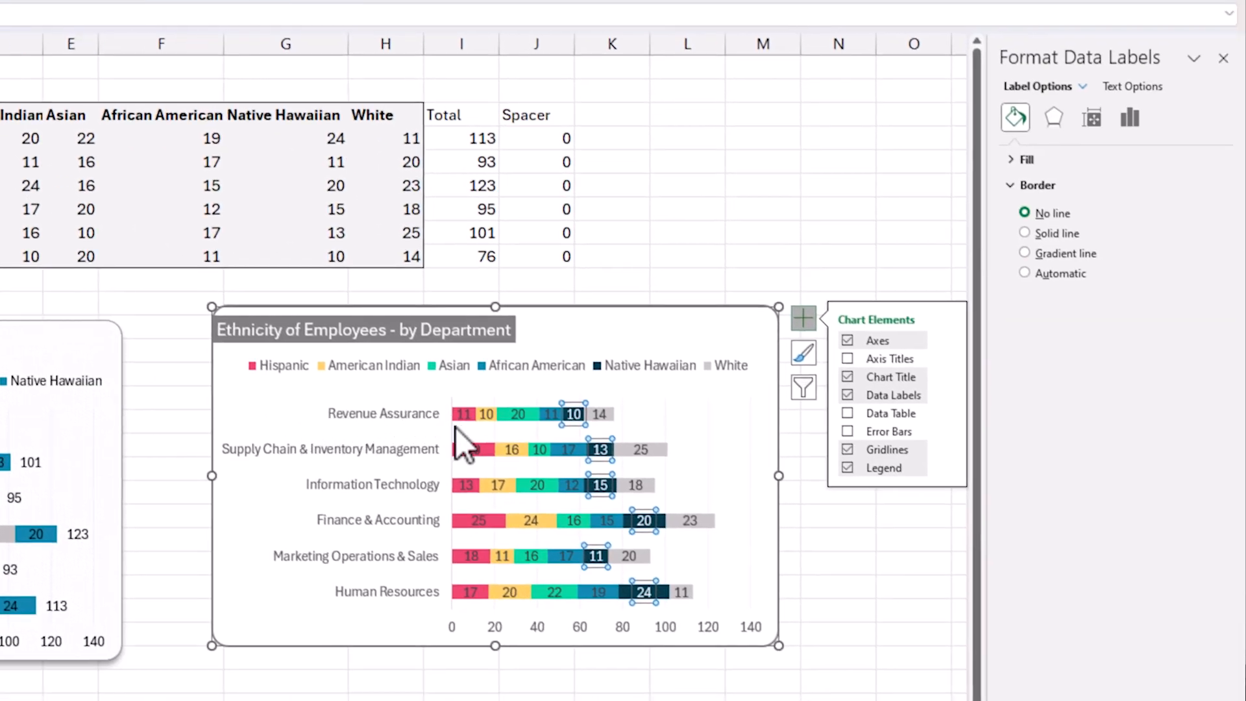
left_click(973, 573)
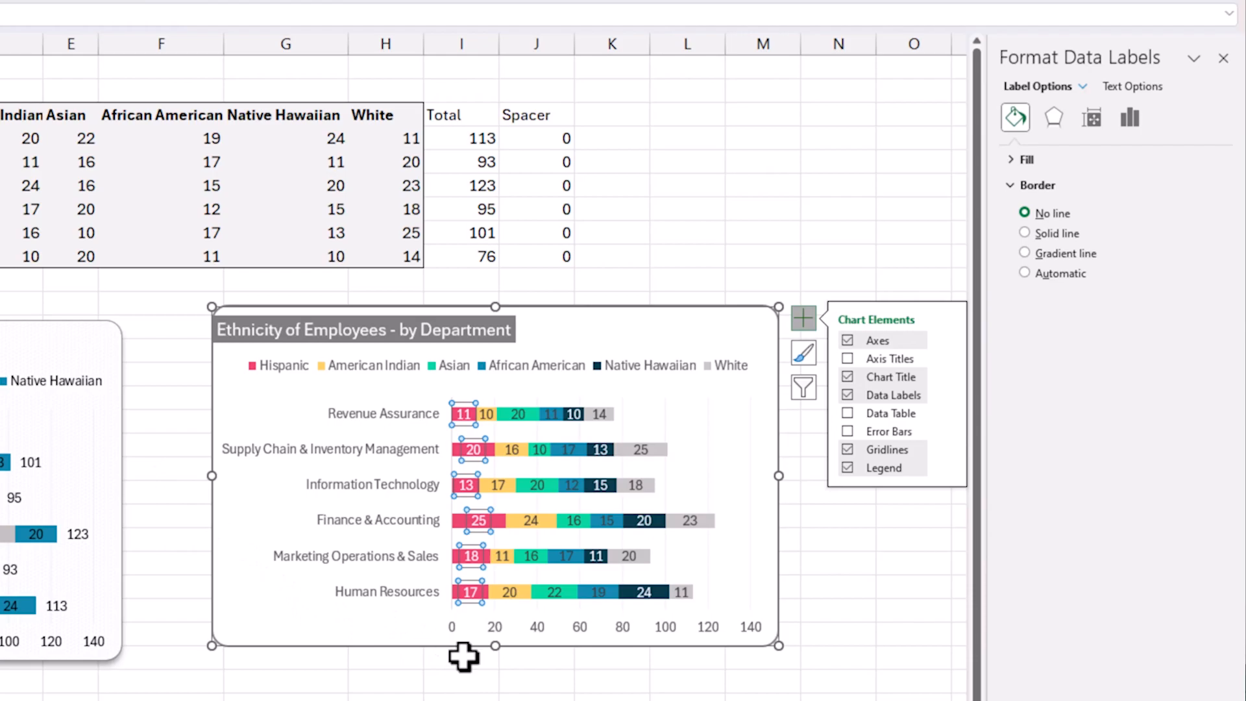
left_click(513, 679)
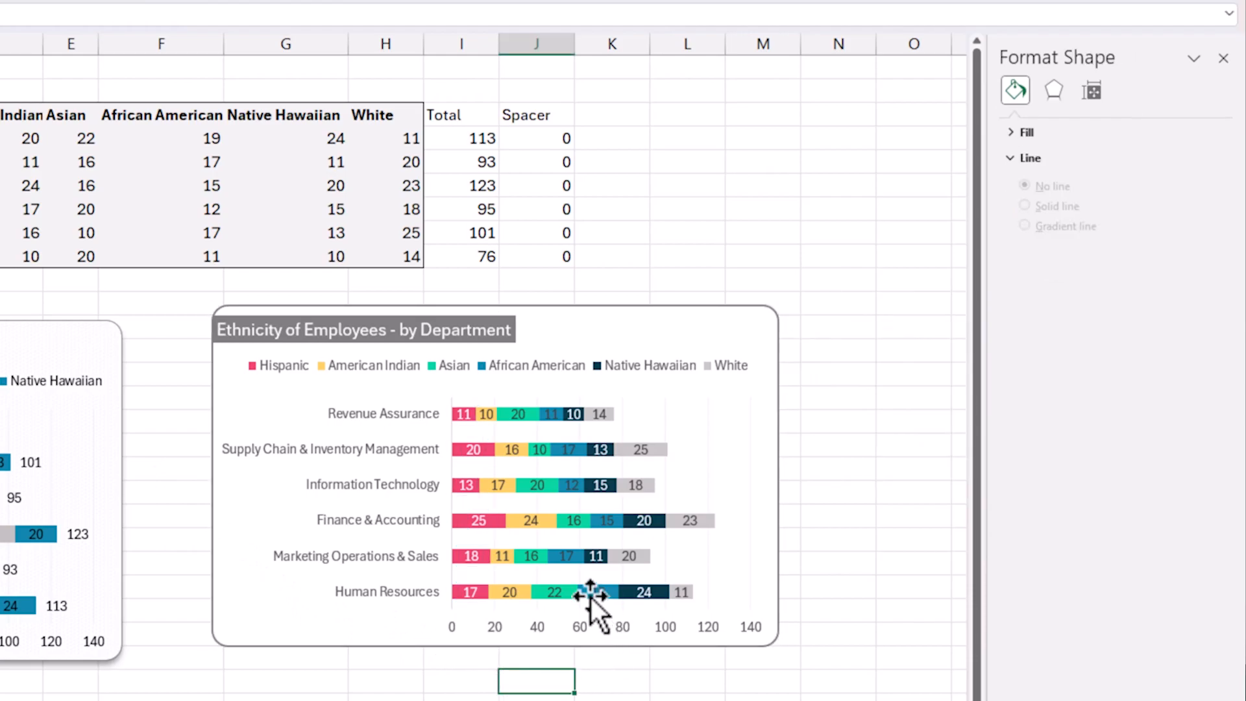
left_click(566, 448)
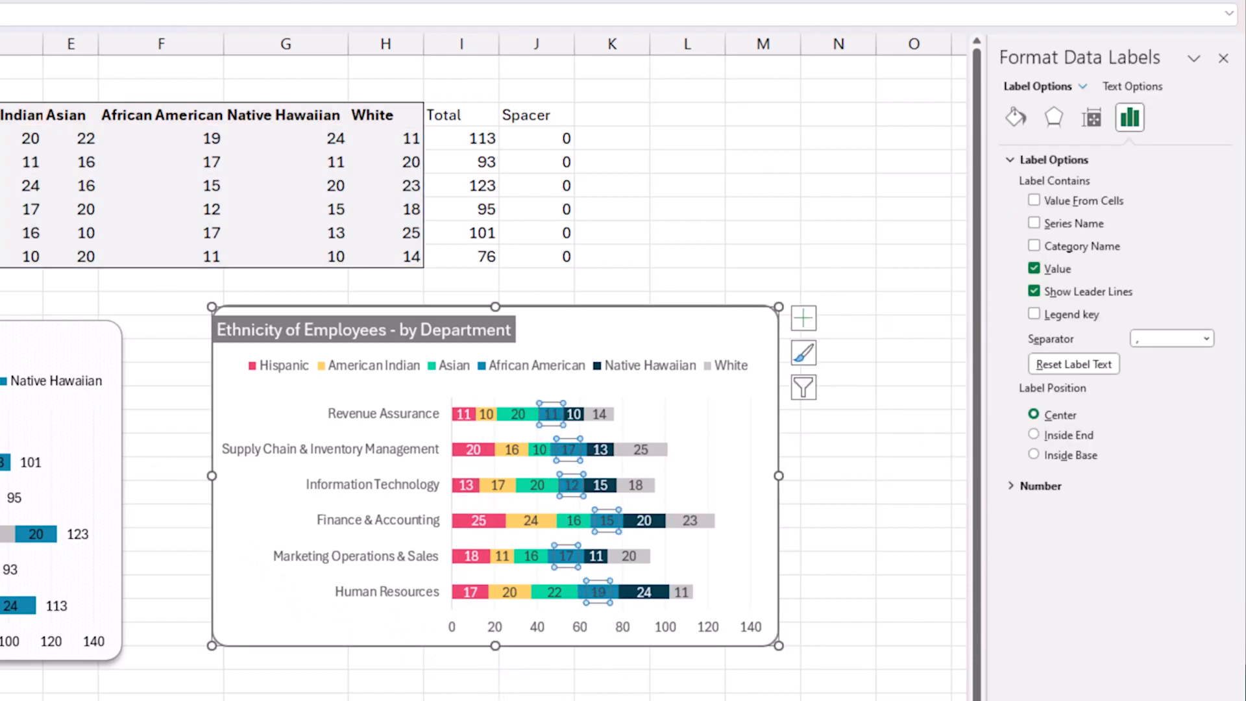
left_click(651, 686)
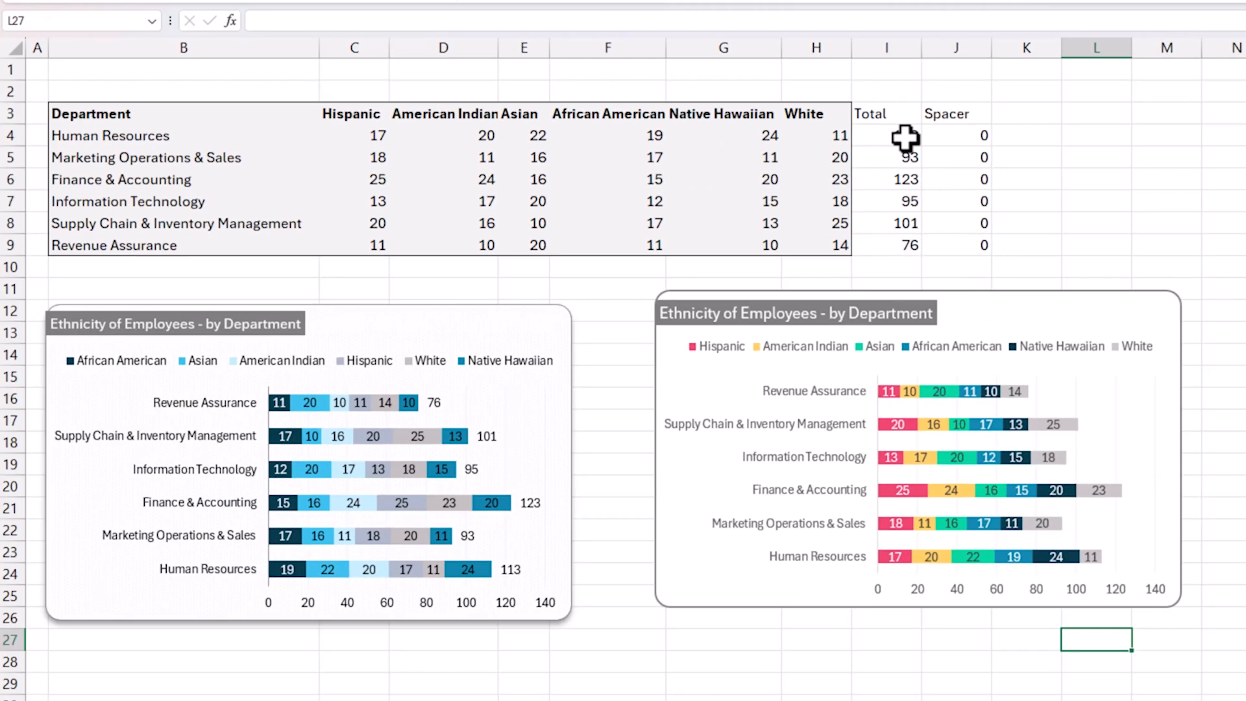
Re-enter the Human Resources total in cell I4 as =SUM(C4:H4).
left_click(904, 134)
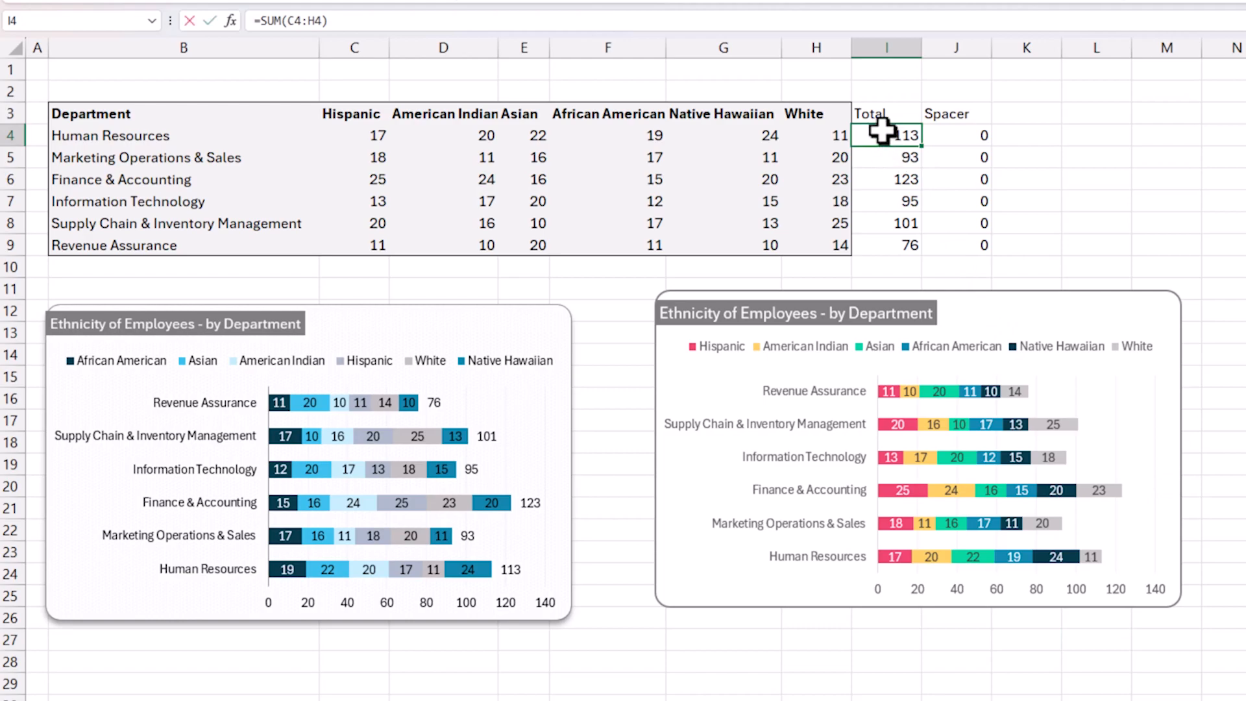
type("=sum(")
key("Left")
key("shift+Left")
key("shift+Left")
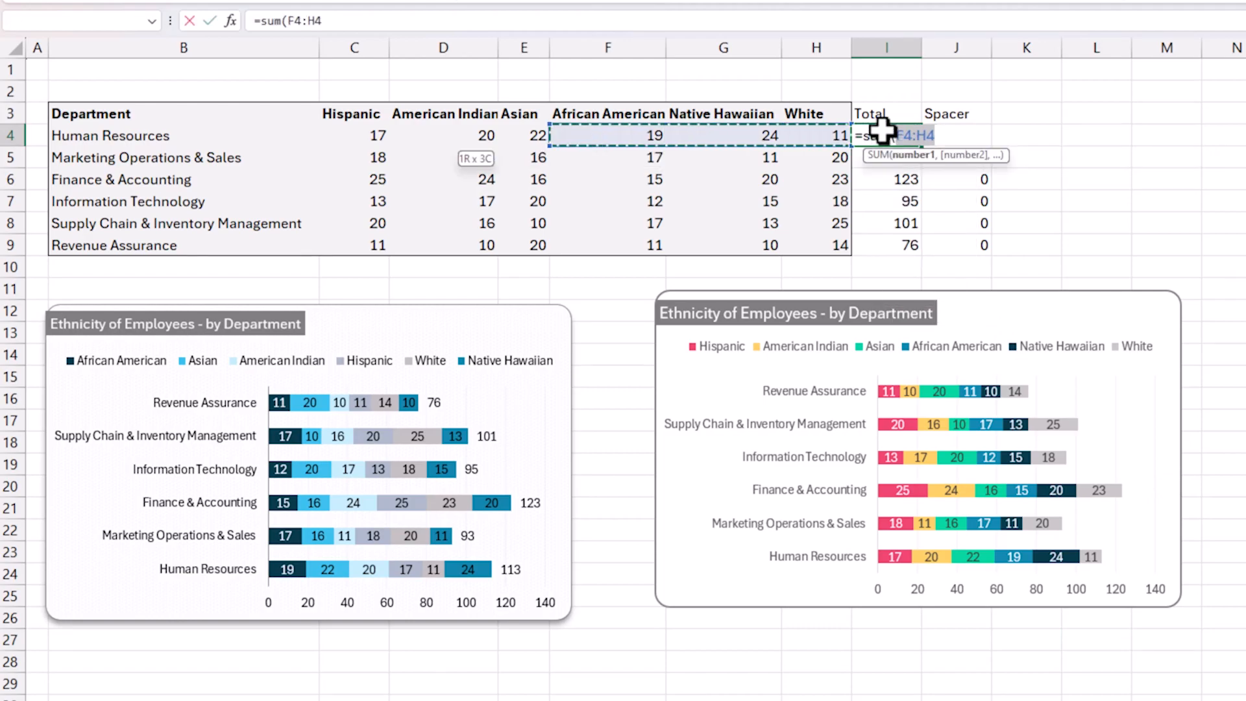
key("shift+Left")
key("shift+Left")
key("shift+Left")
type(")")
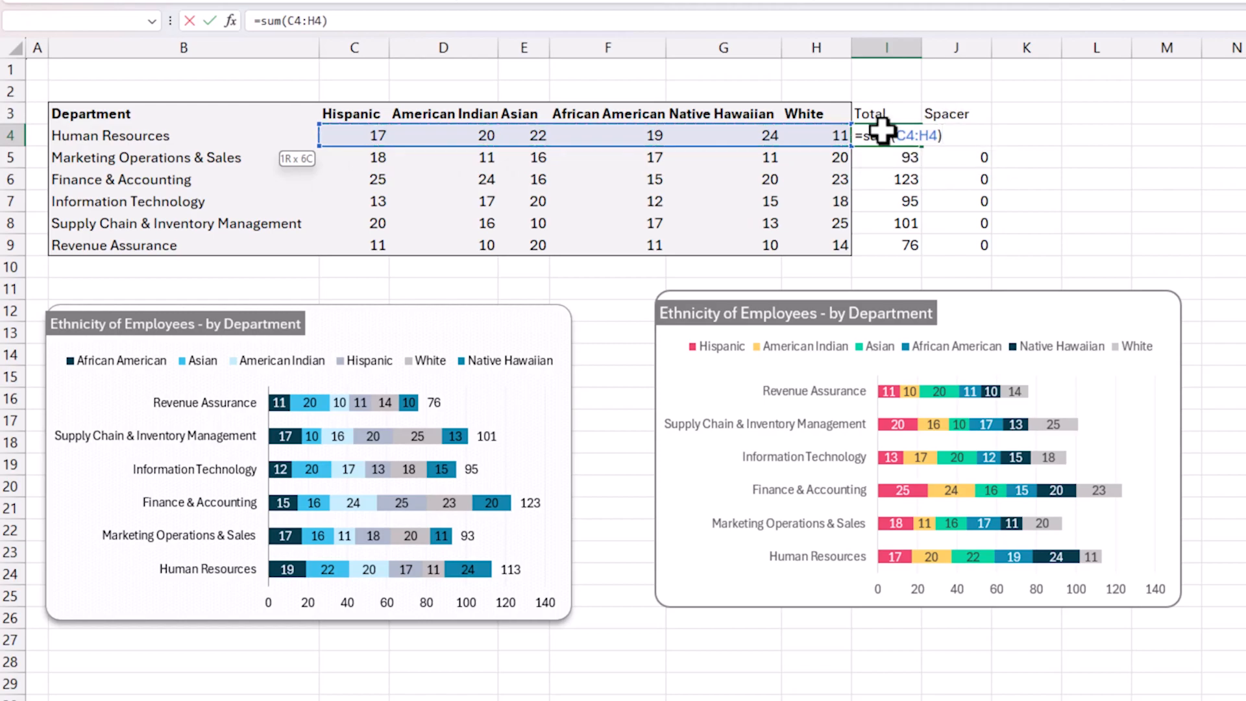
key("Return")
Fill the Total formula from I4 down through I9.
left_click(880, 132)
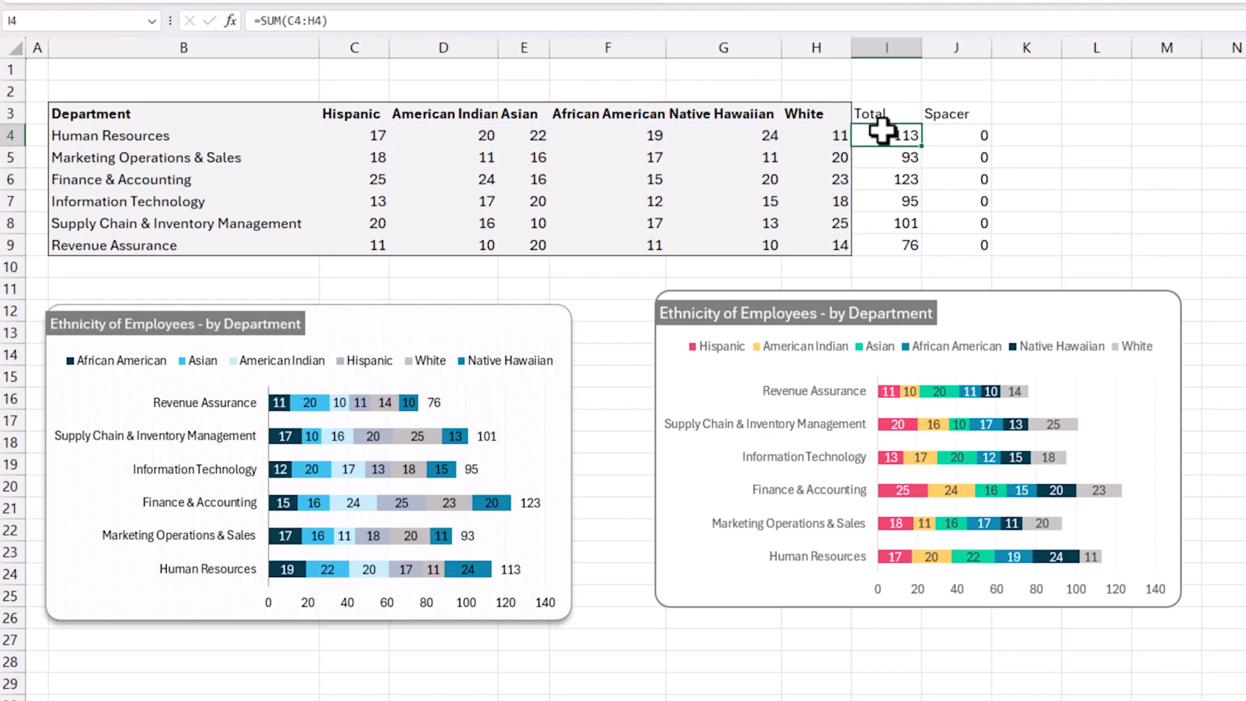
double_click(922, 147)
left_click_drag(907, 135, 904, 240)
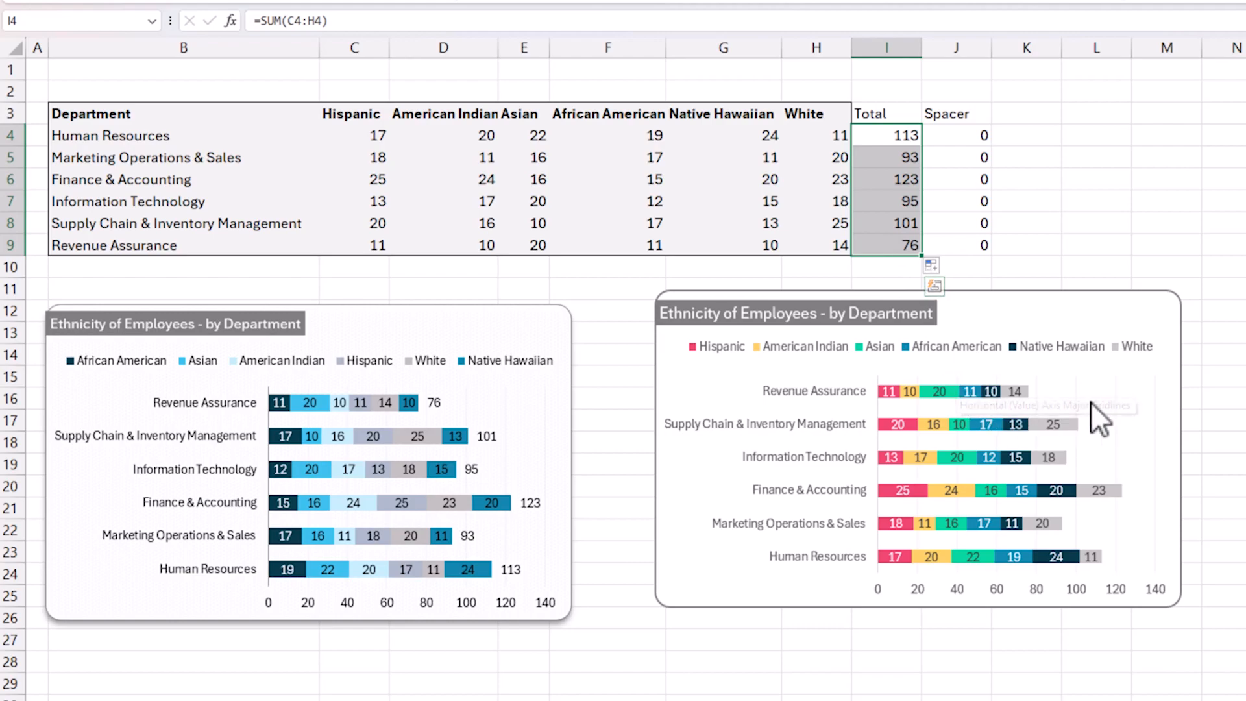
Open the new chart's data source settings and move the dialog clear of that chart.
right_click(1068, 397)
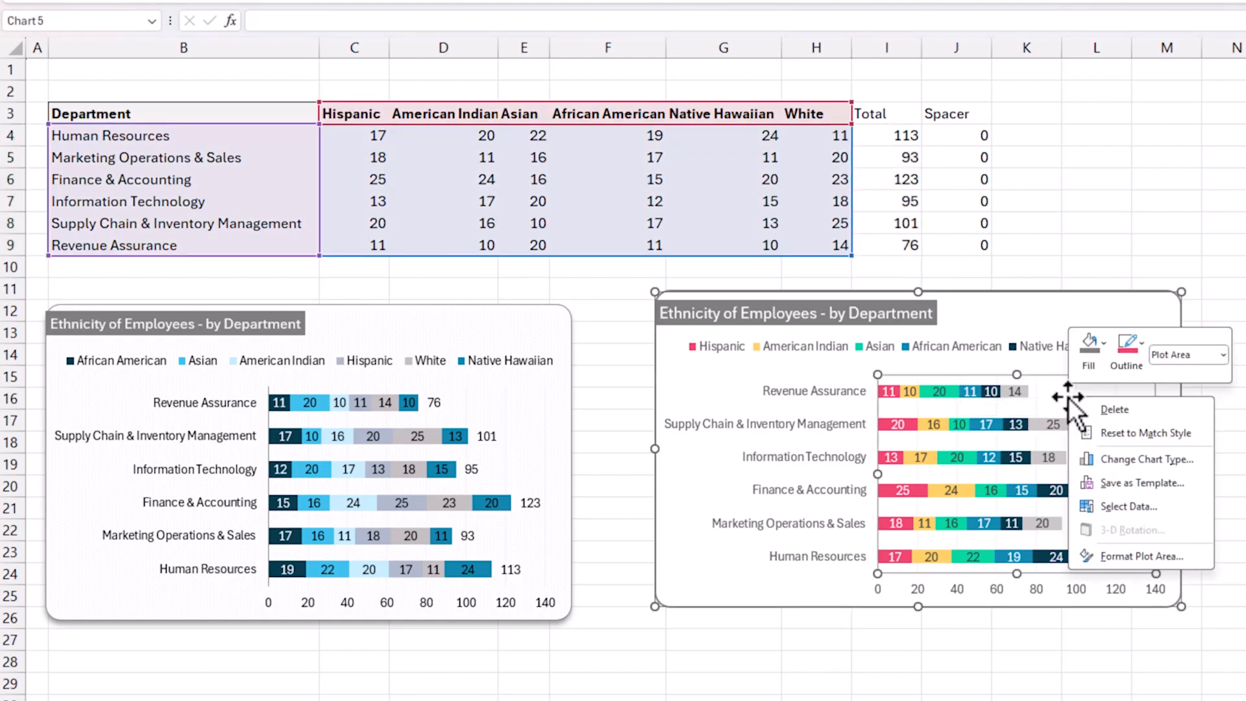
left_click(1125, 506)
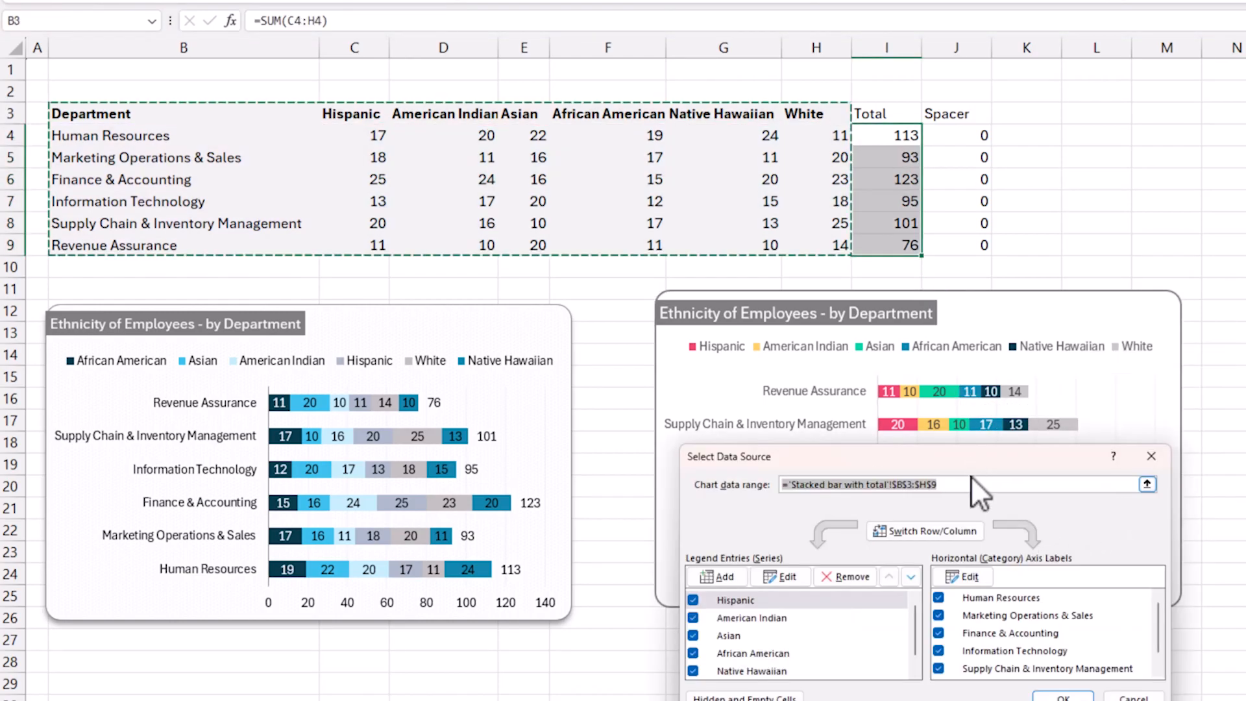
left_click_drag(1080, 303, 1099, 253)
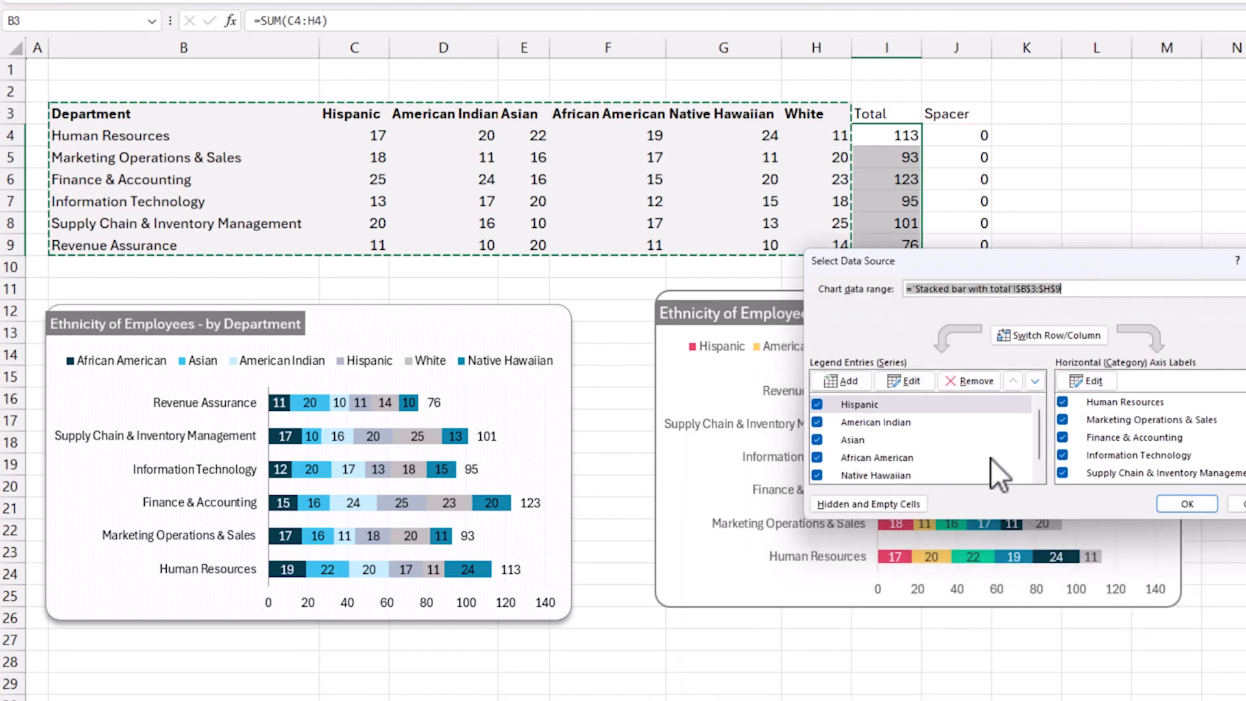
left_click_drag(1039, 419, 1042, 464)
left_click_drag(1085, 266, 425, 318)
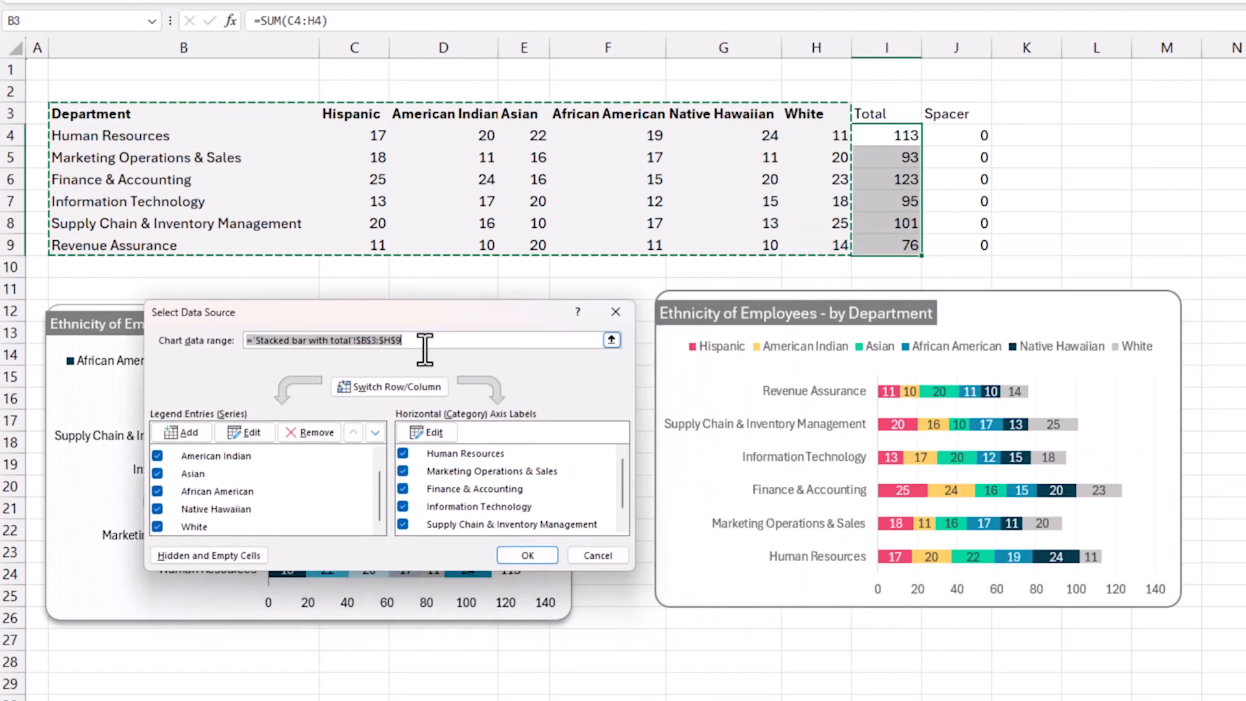
Compare the order of the series in the data source list with the chart's legend and bars.
left_click(250, 458)
scroll(248, 458, "up", 1)
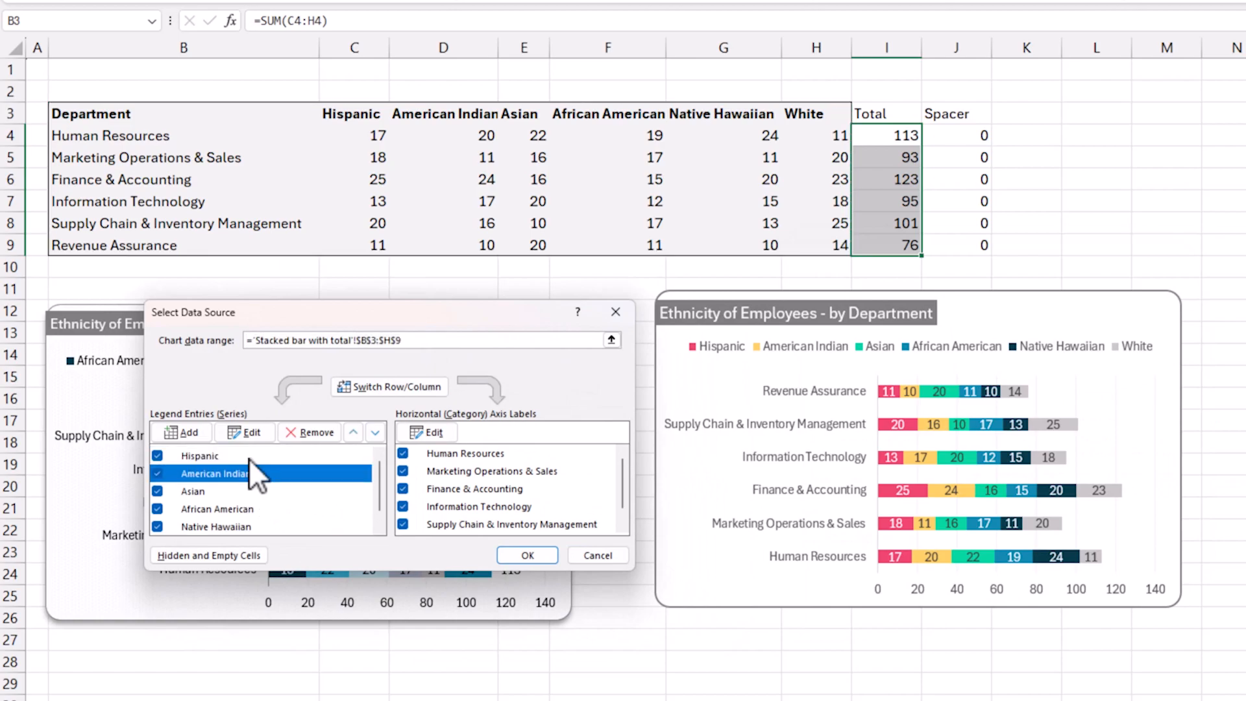
left_click(245, 457)
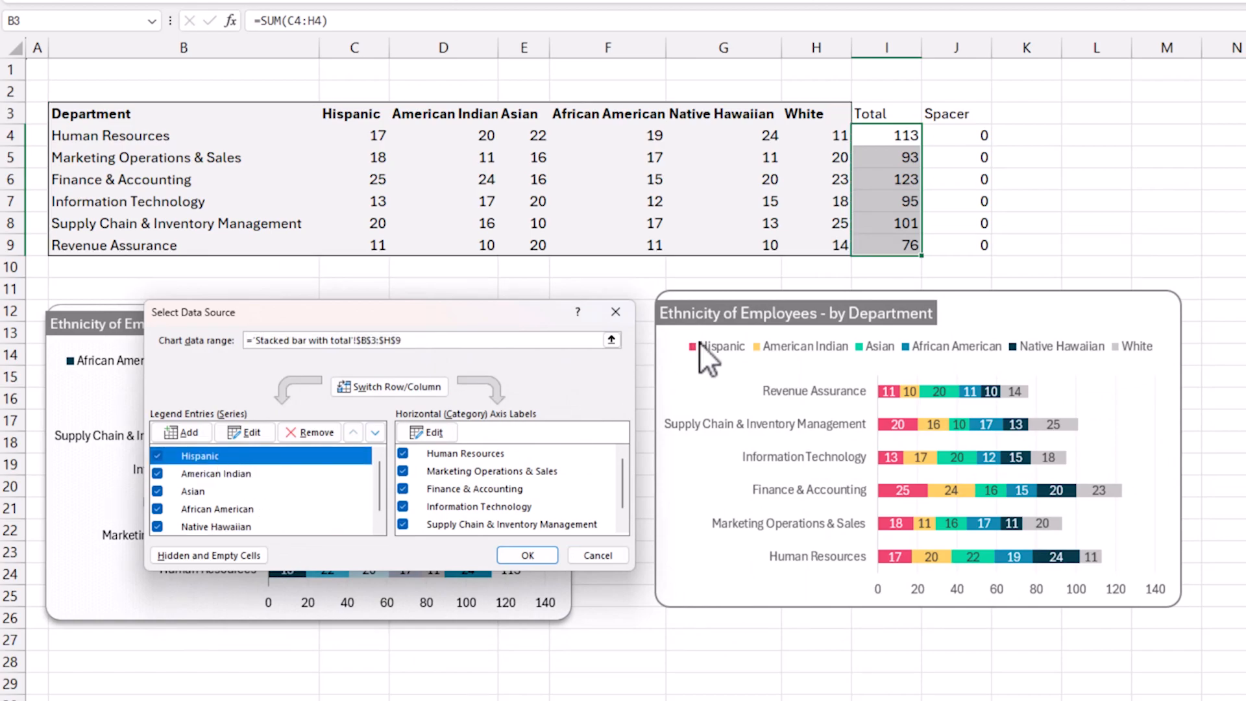
left_click(286, 475)
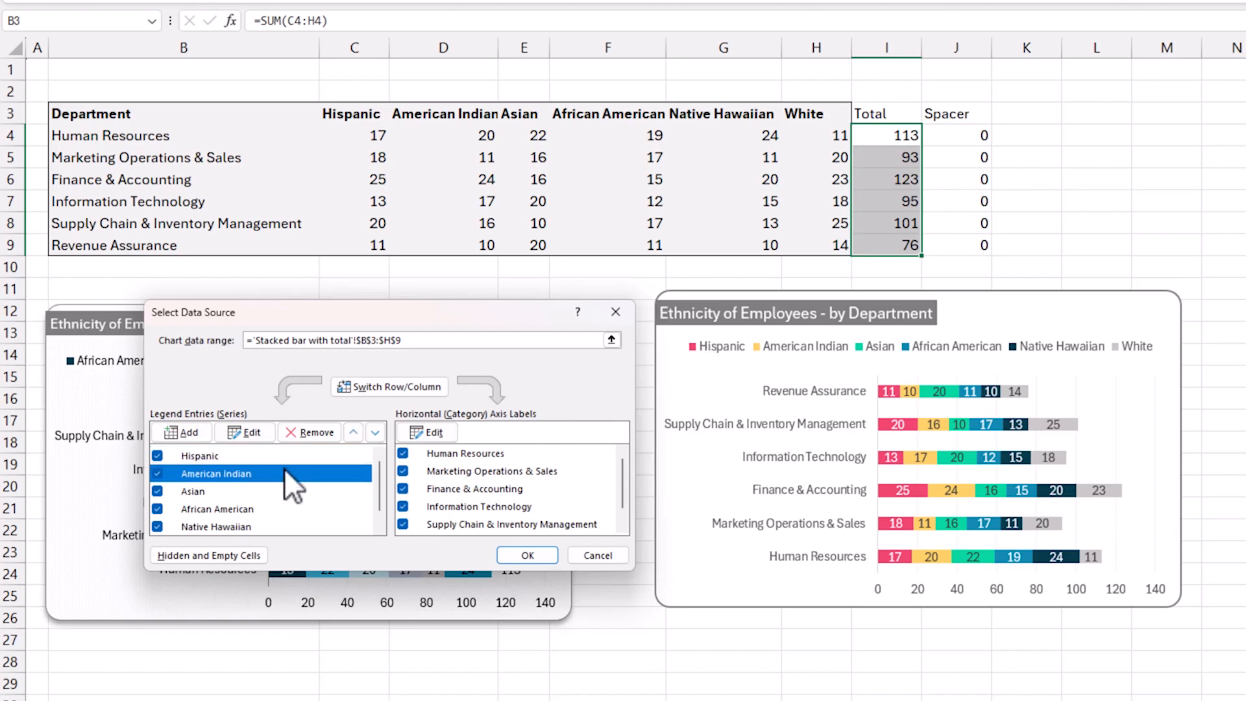
left_click(351, 486)
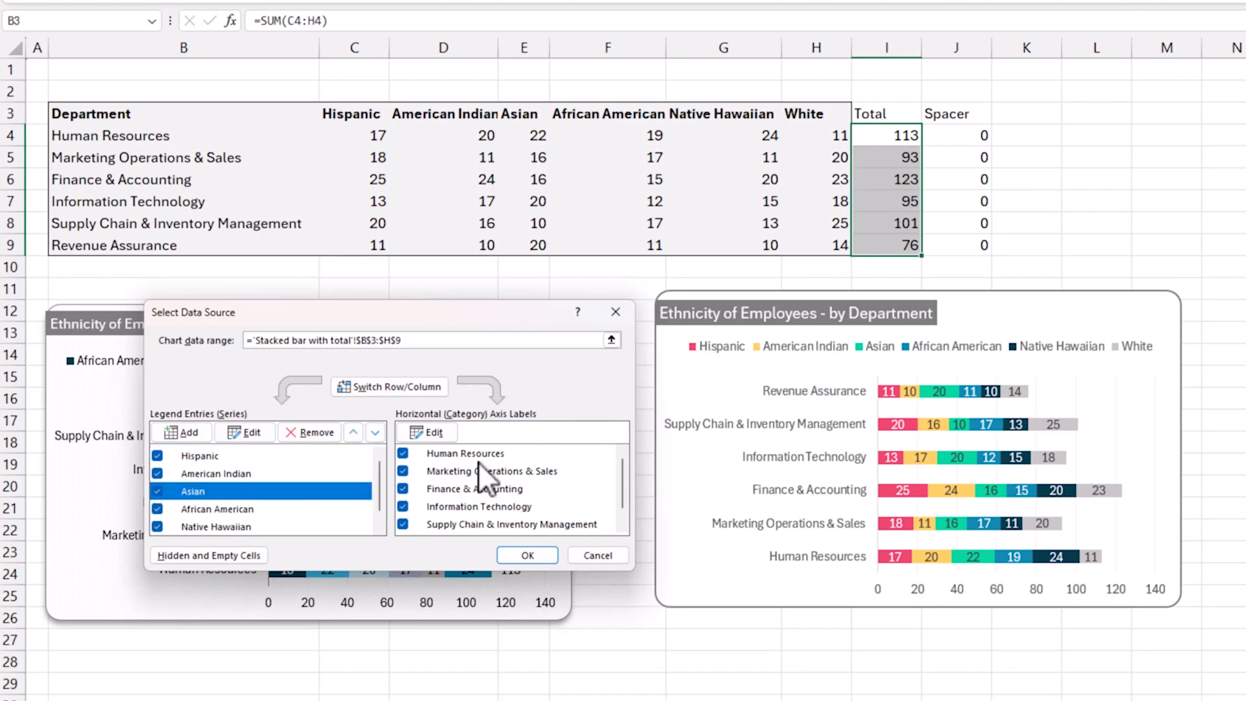
scroll(322, 501, "down", 1)
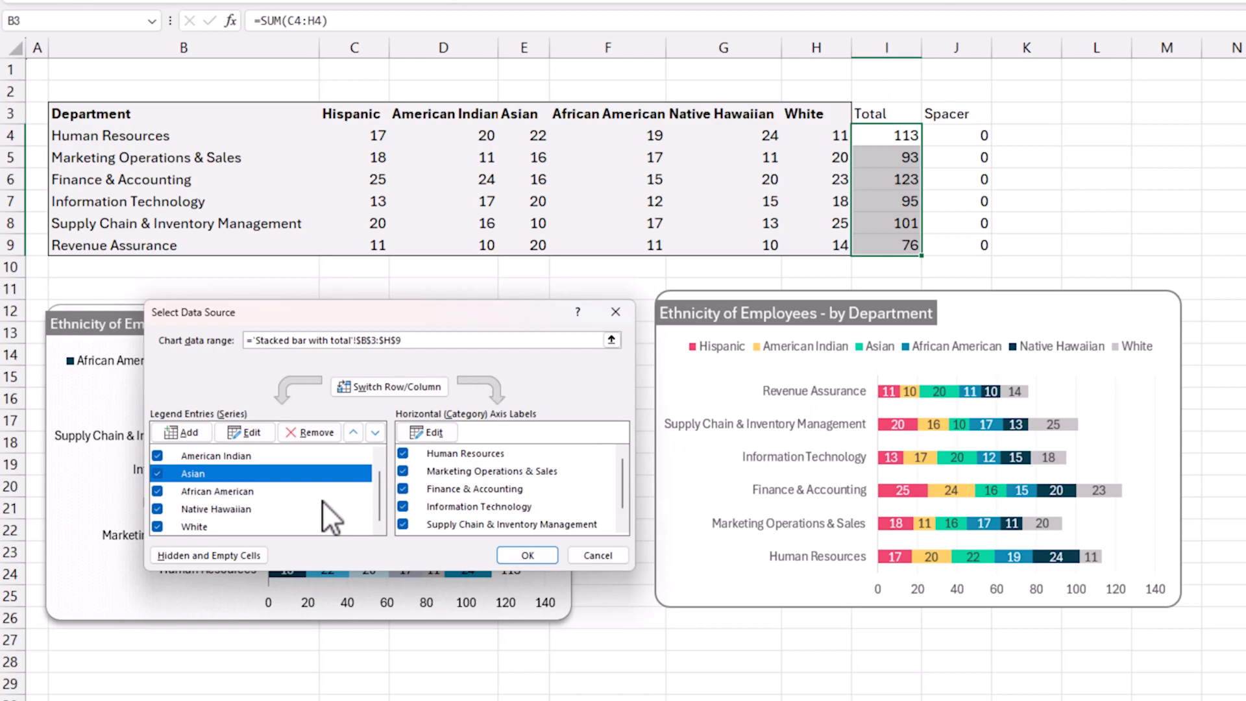
left_click(263, 527)
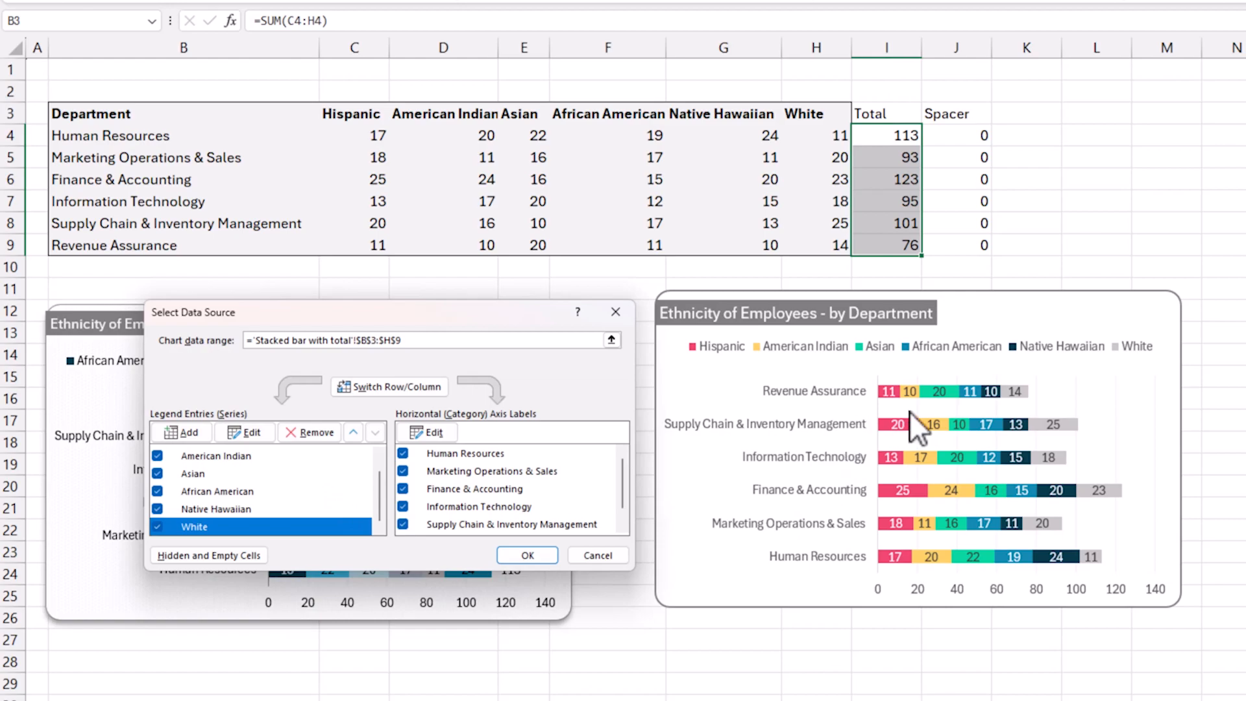
Move the American Indian series up one place, ahead of Hispanic.
left_click_drag(378, 489, 380, 458)
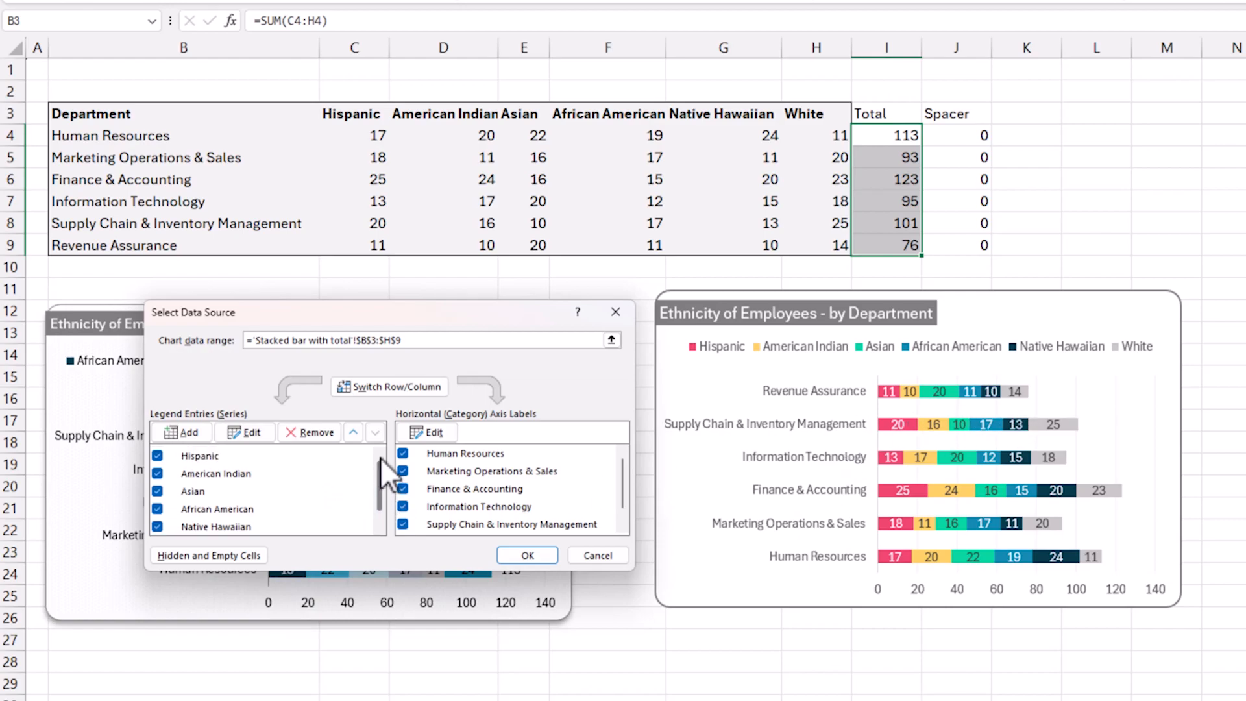
left_click(228, 476)
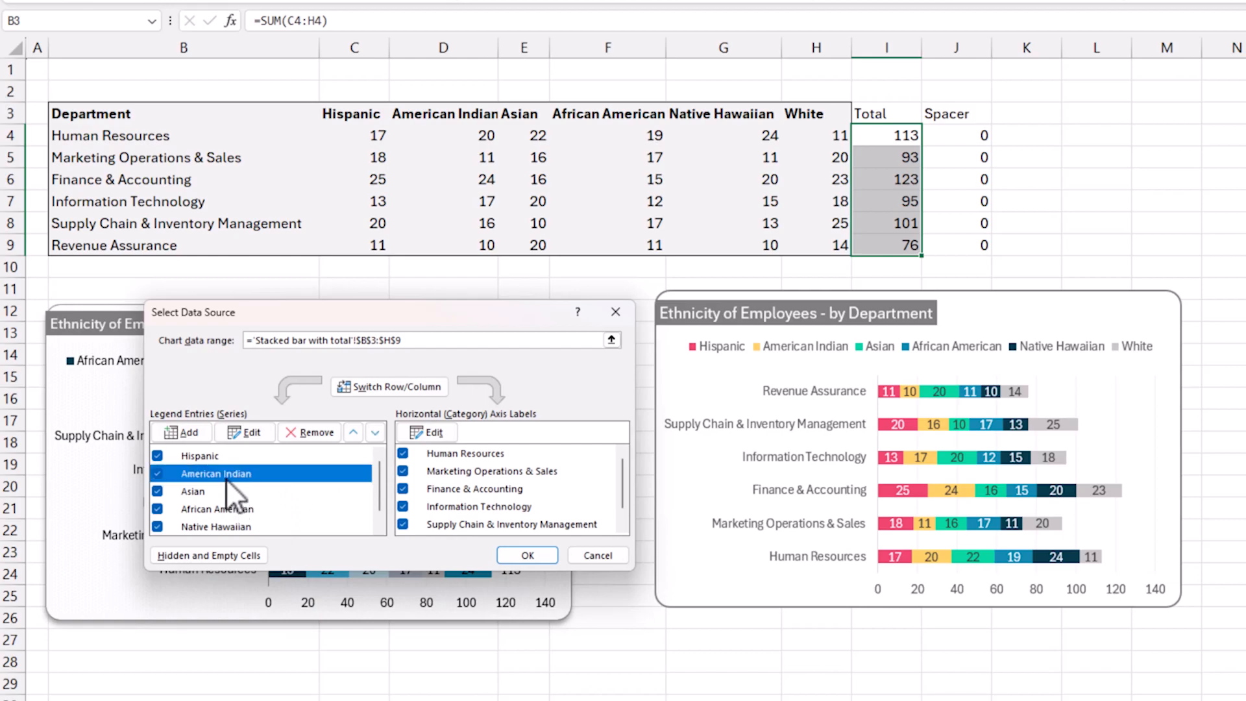
left_click(355, 435)
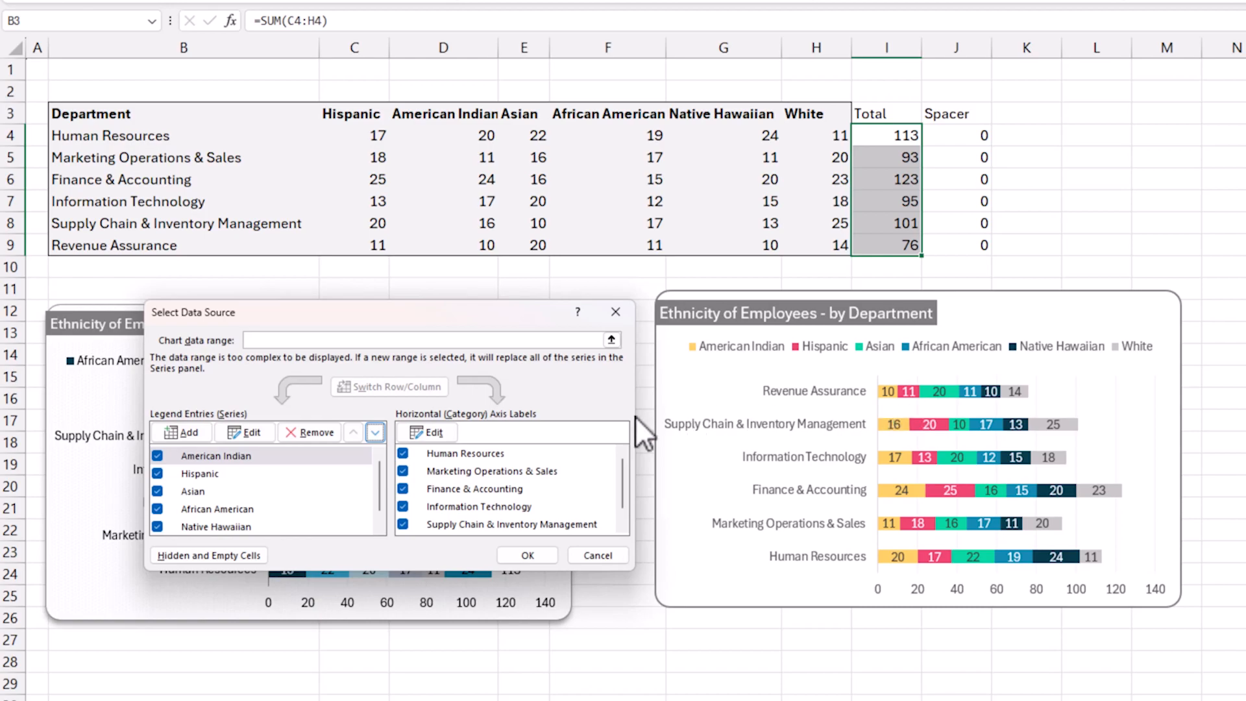
Add a series named Total to the chart, with its values taken from I4:I9.
left_click(202, 434)
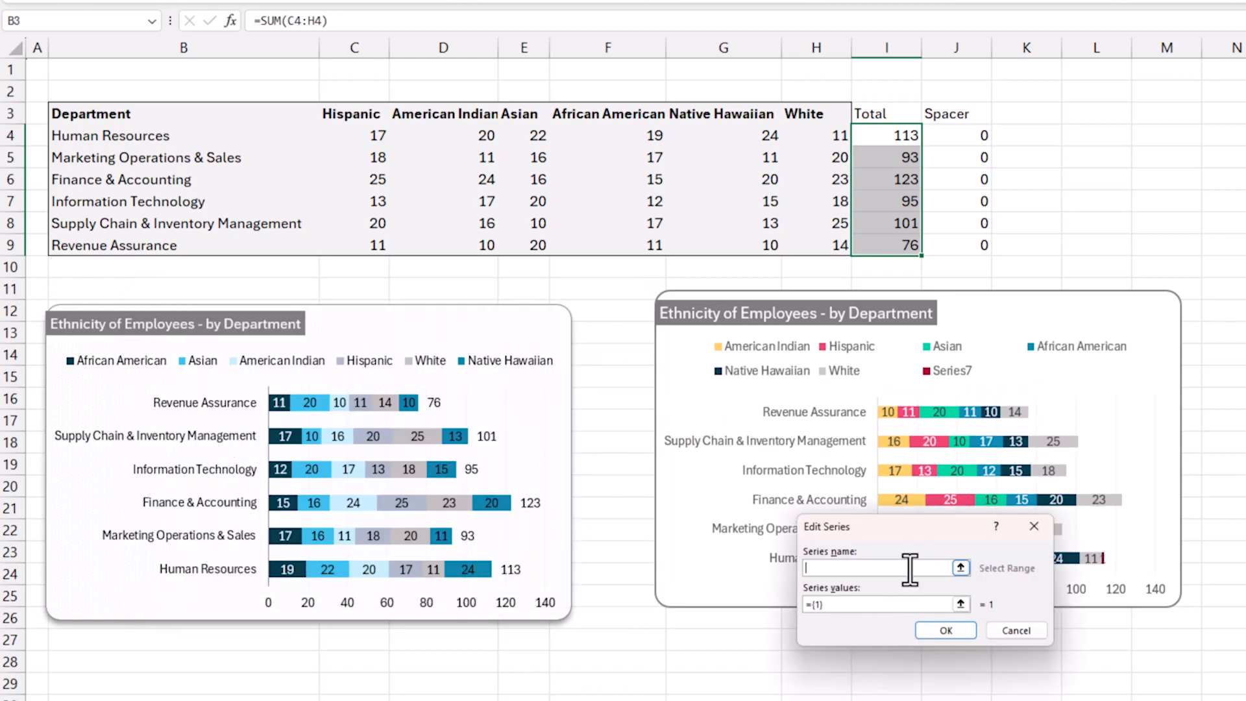
type("Total")
key("Tab")
left_click_drag(896, 128, 890, 246)
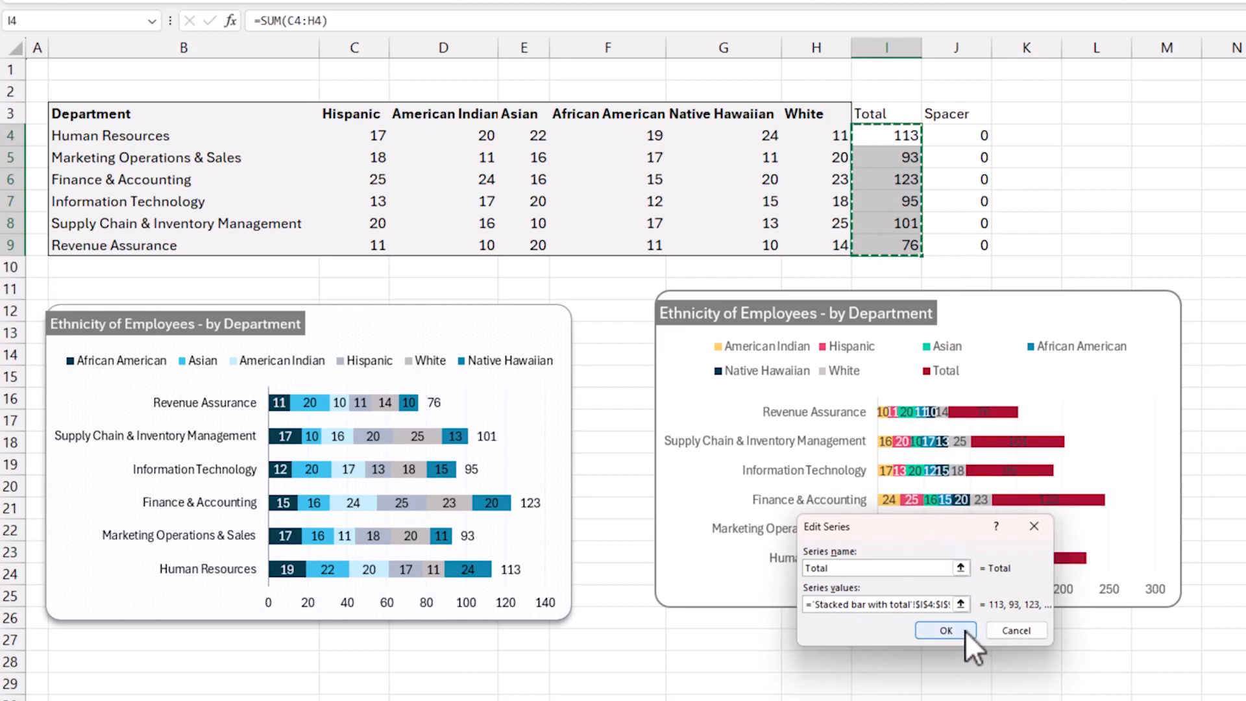
left_click(964, 630)
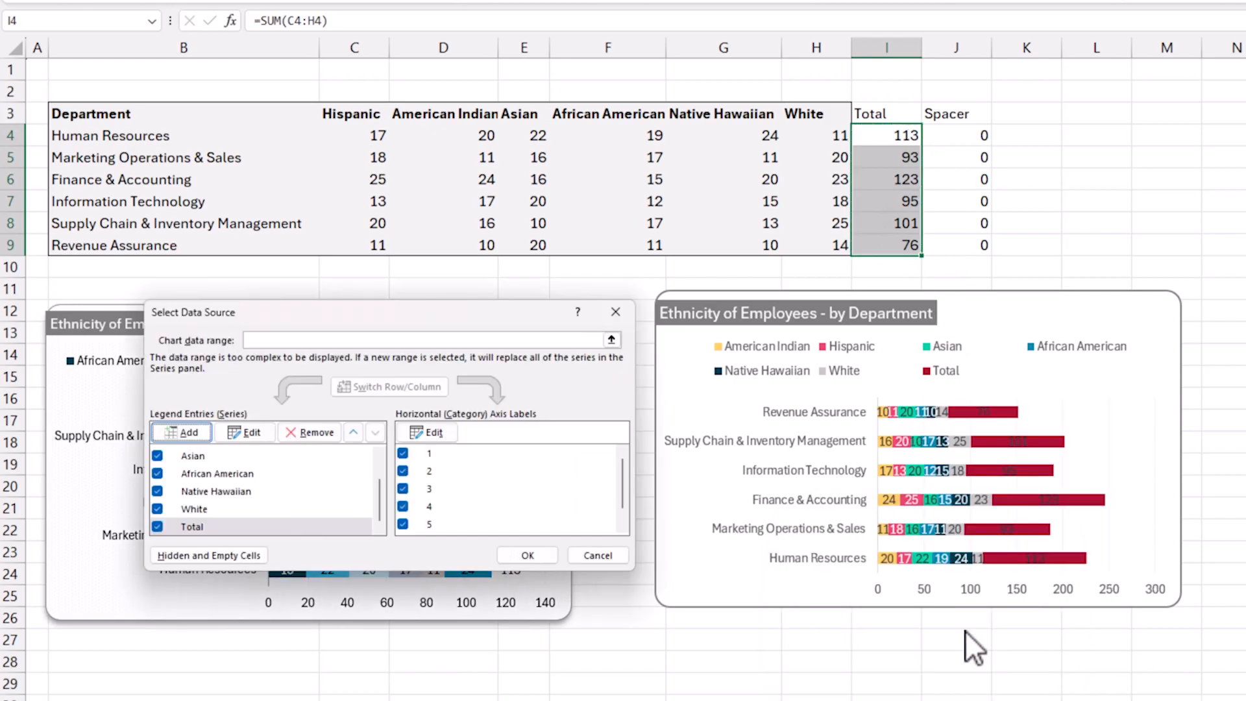
Set the horizontal axis labels to the department names in B4:B9 and apply the data source changes.
left_click(443, 432)
left_click_drag(245, 143, 252, 262)
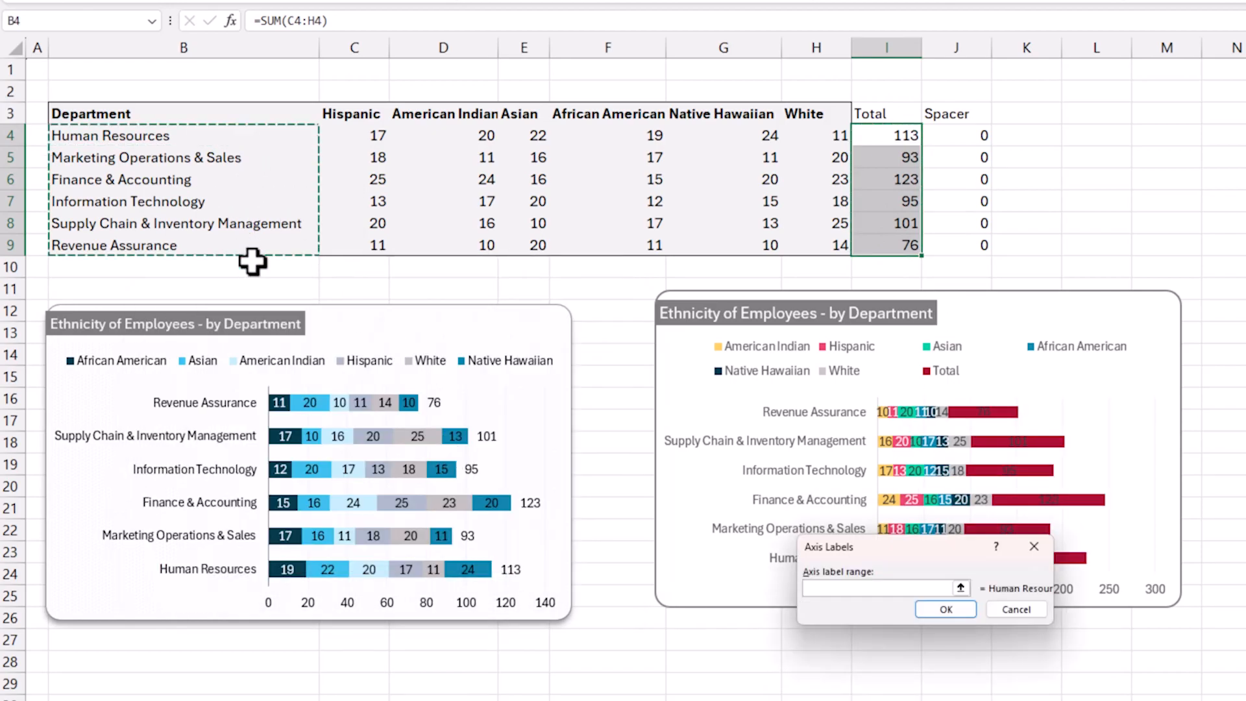
left_click(954, 609)
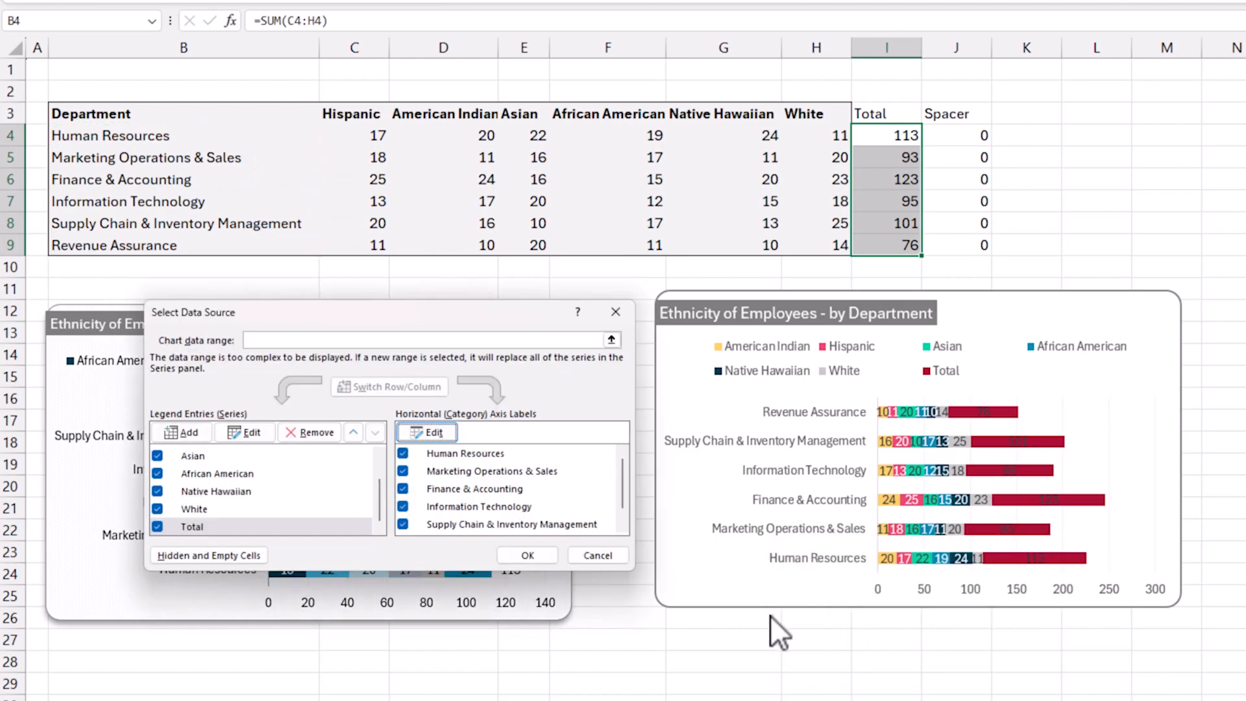
left_click(506, 553)
left_click(956, 598)
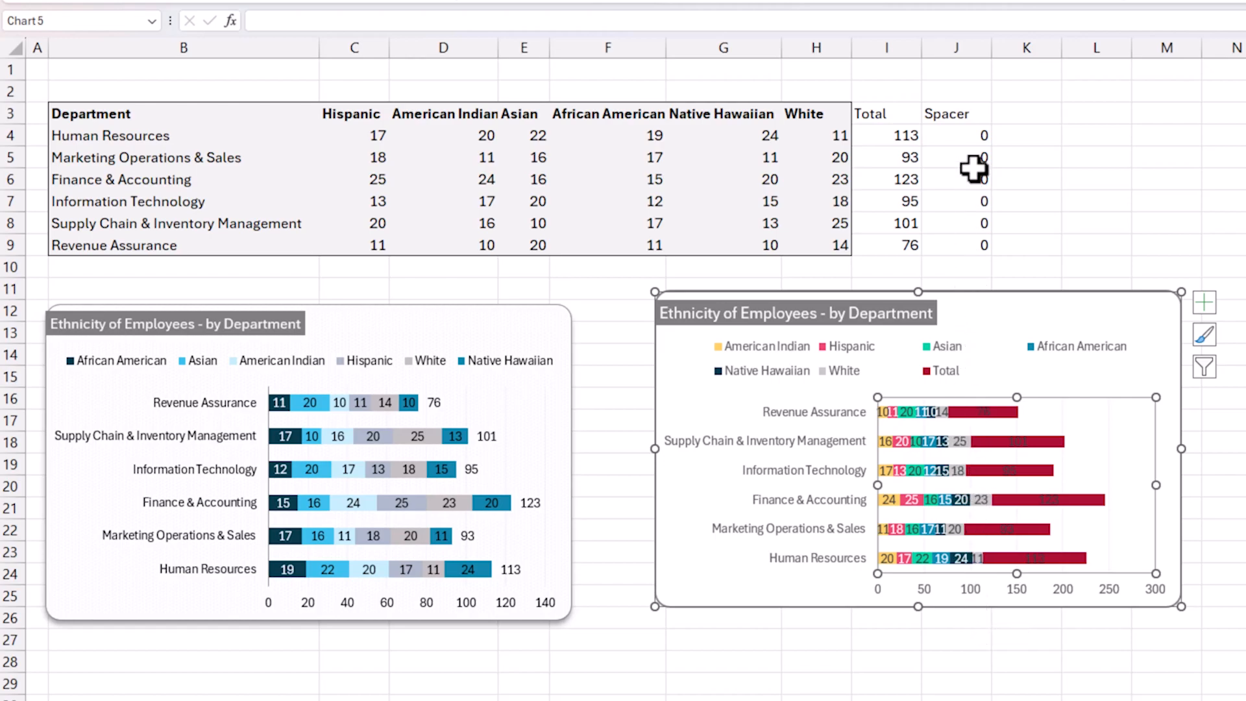
Change the Total series' values in the chart's data source to the Spacer range J4:J9 and apply the changes.
left_click_drag(969, 135, 963, 241)
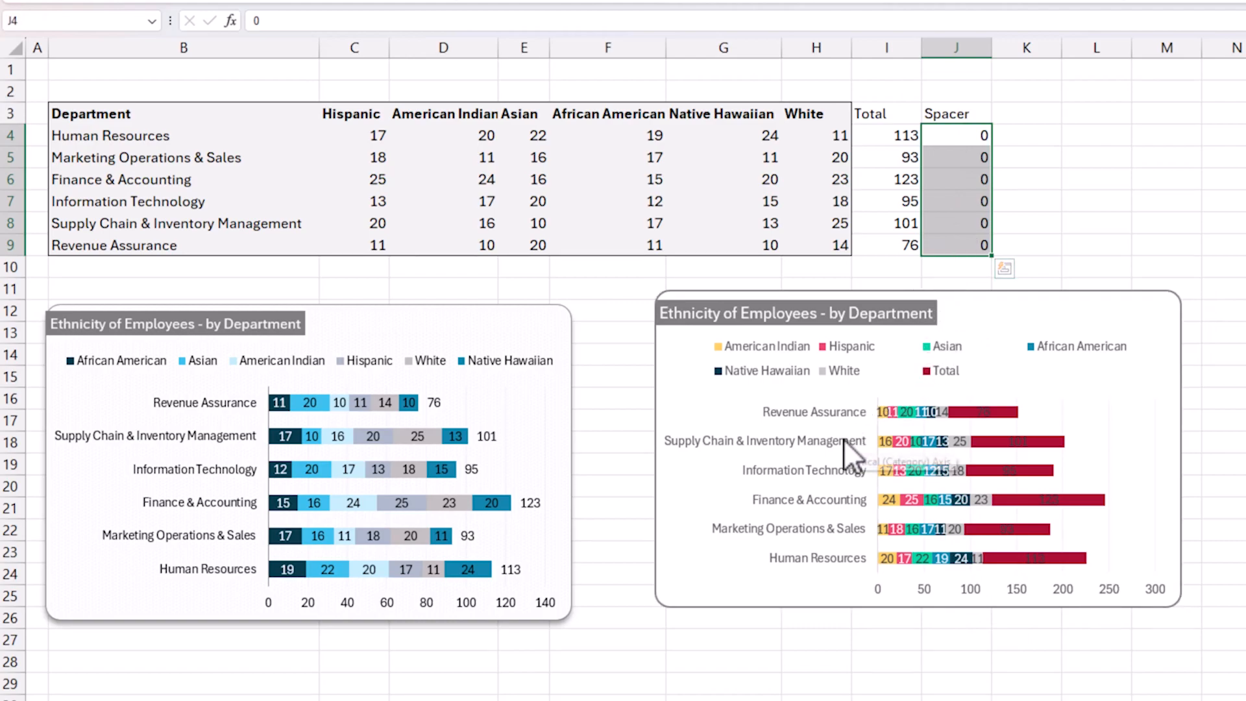
right_click(1087, 431)
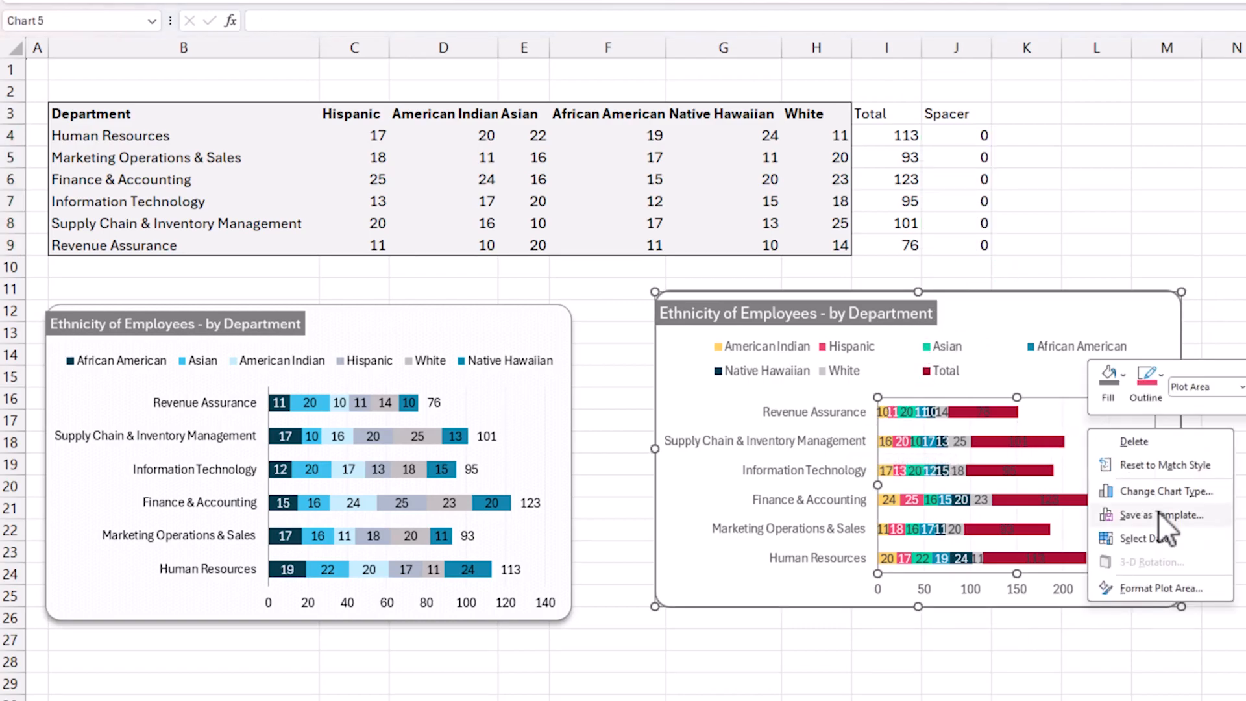
left_click(1146, 538)
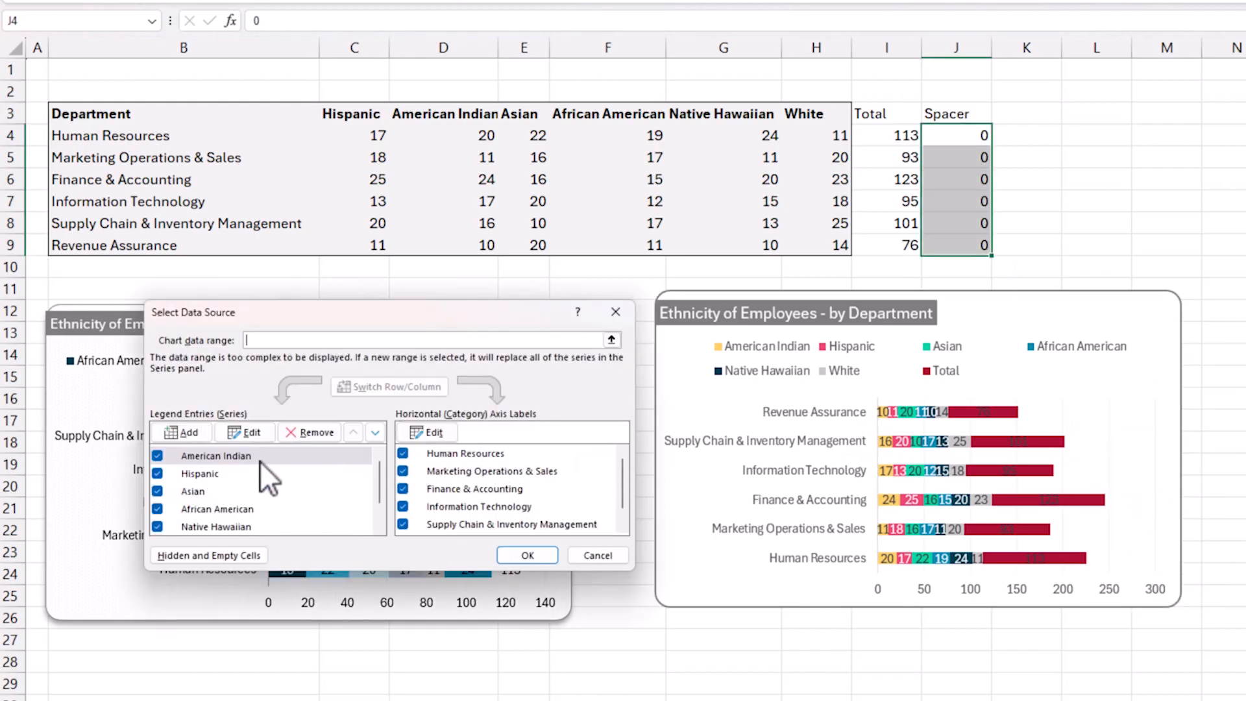
scroll(265, 481, "down", 2)
scroll(329, 466, "up", 2)
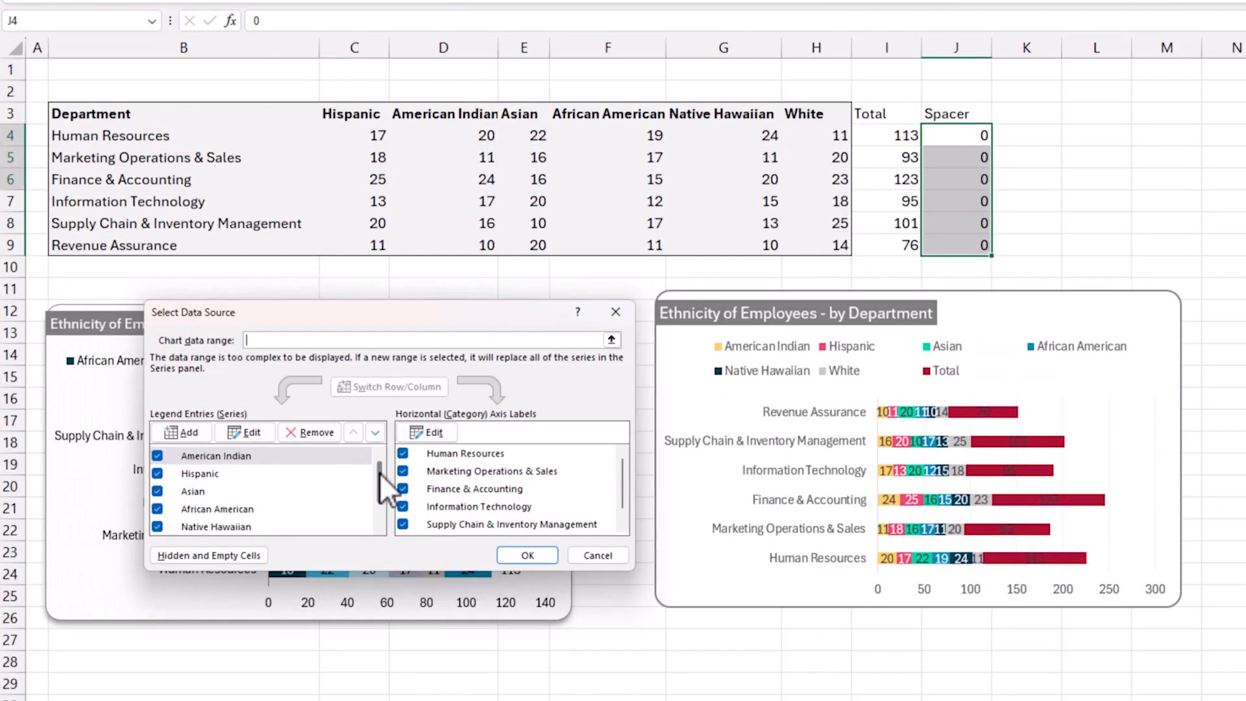
left_click_drag(379, 473, 367, 513)
left_click(244, 523)
left_click(263, 431)
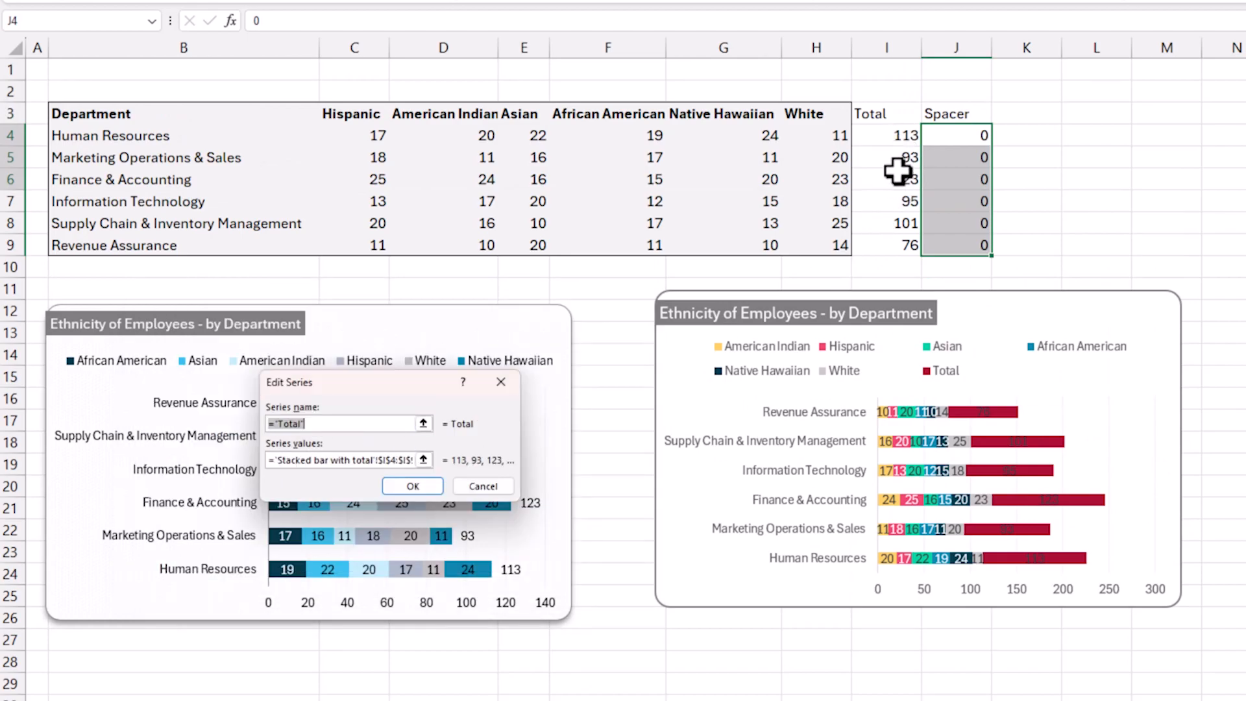
left_click(424, 459)
left_click_drag(963, 134, 973, 245)
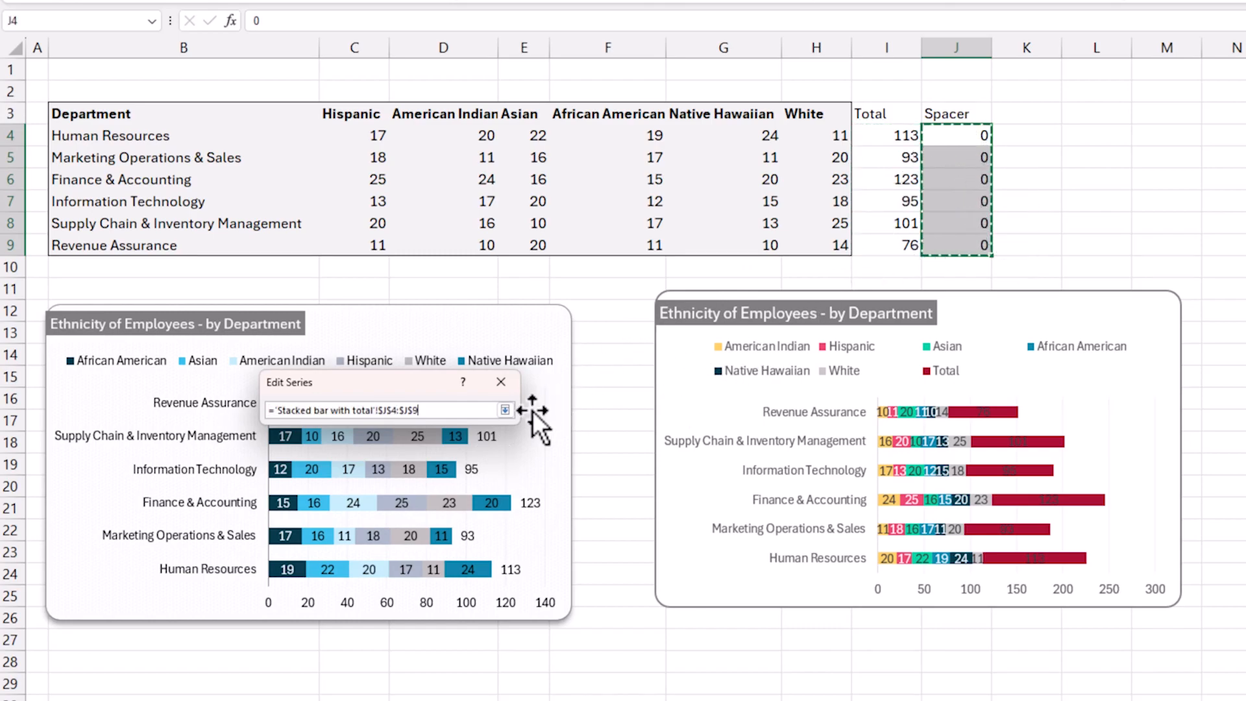
left_click(505, 410)
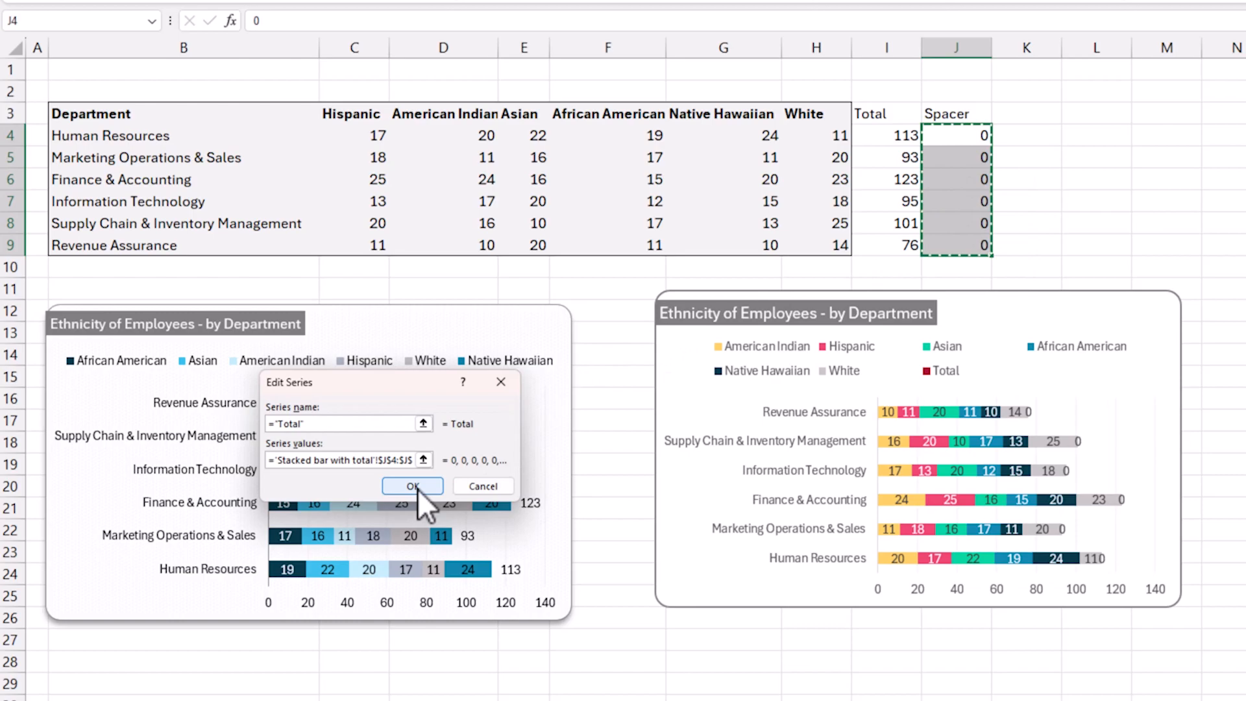
left_click(418, 488)
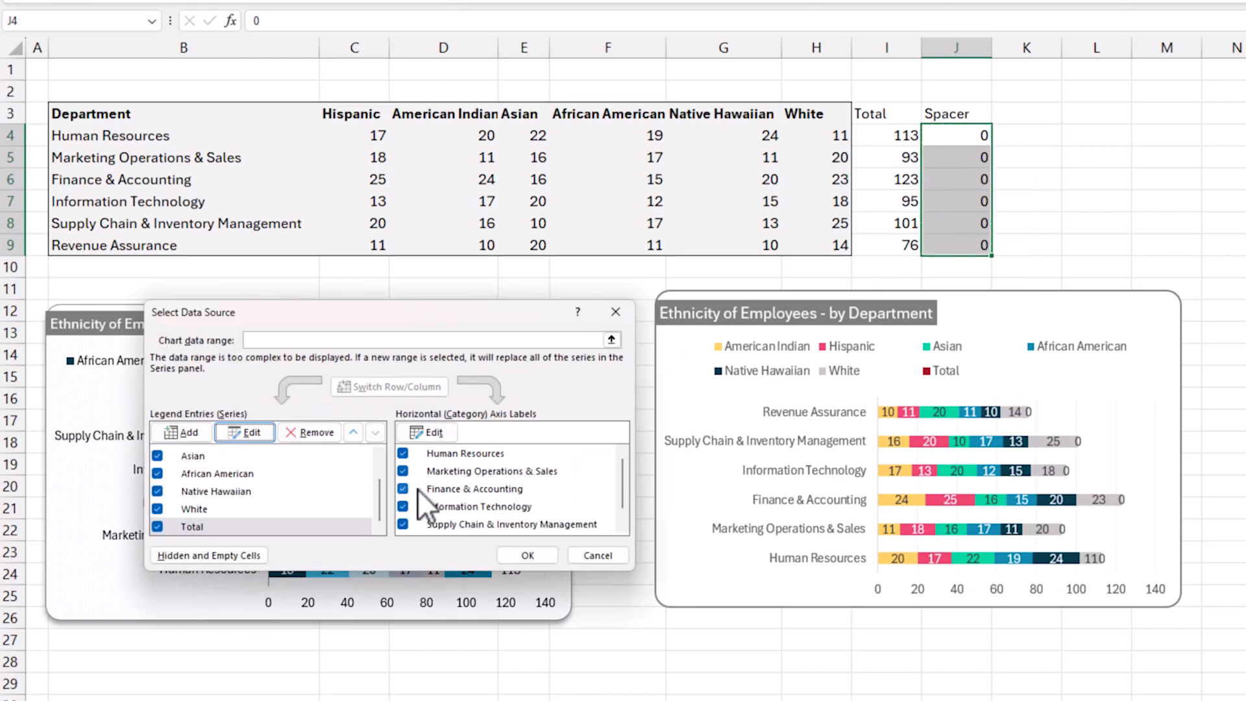
left_click(547, 558)
Compare the data labels at the ends of the stacked bars with the Spacer values in J4:J9.
left_click(1035, 412)
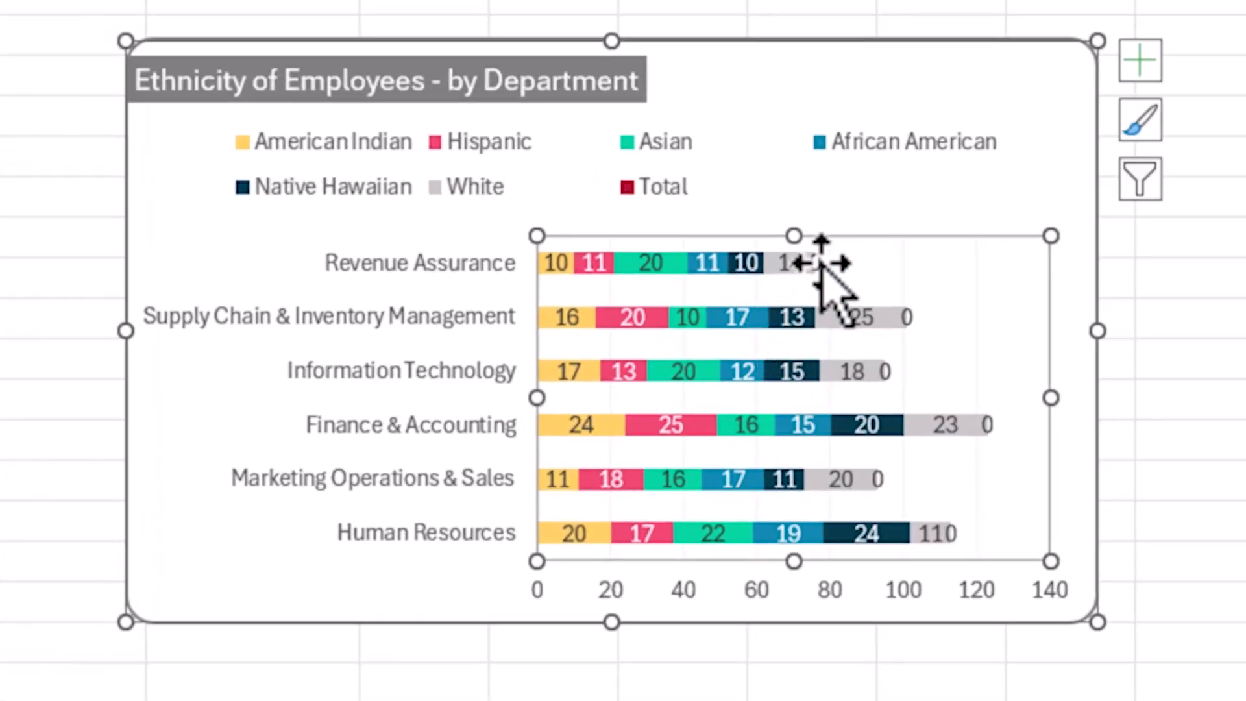
left_click(819, 263)
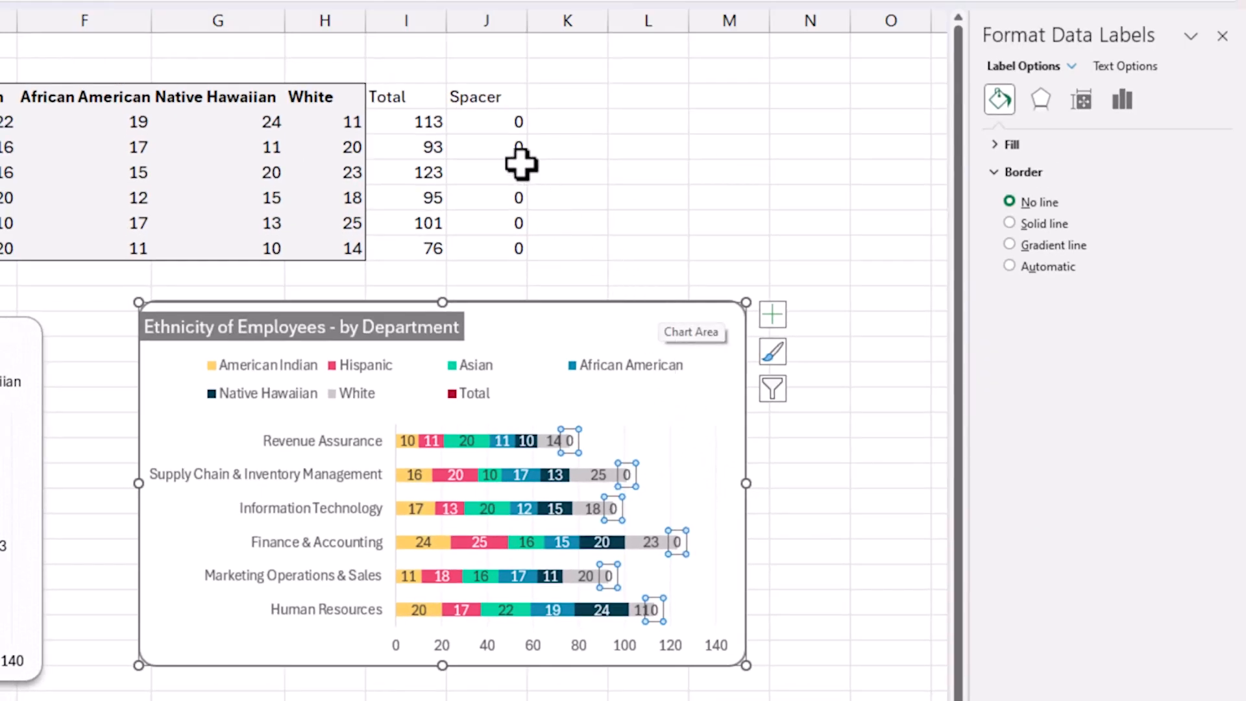
left_click(489, 125)
mouse_move(505, 117)
left_mouse_down()
mouse_move(487, 247)
mouse_move(495, 155)
mouse_move(504, 239)
left_mouse_up()
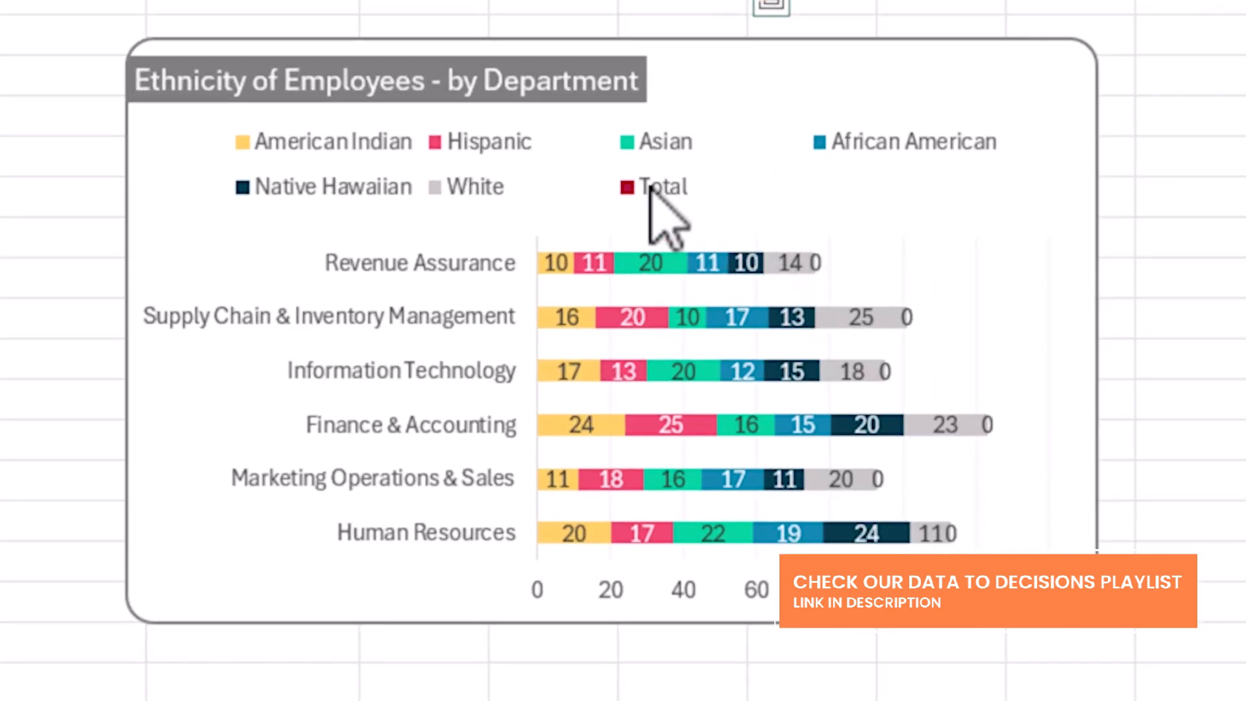
Delete only the Total entry from the chart's legend.
left_click(661, 192)
left_click(658, 188)
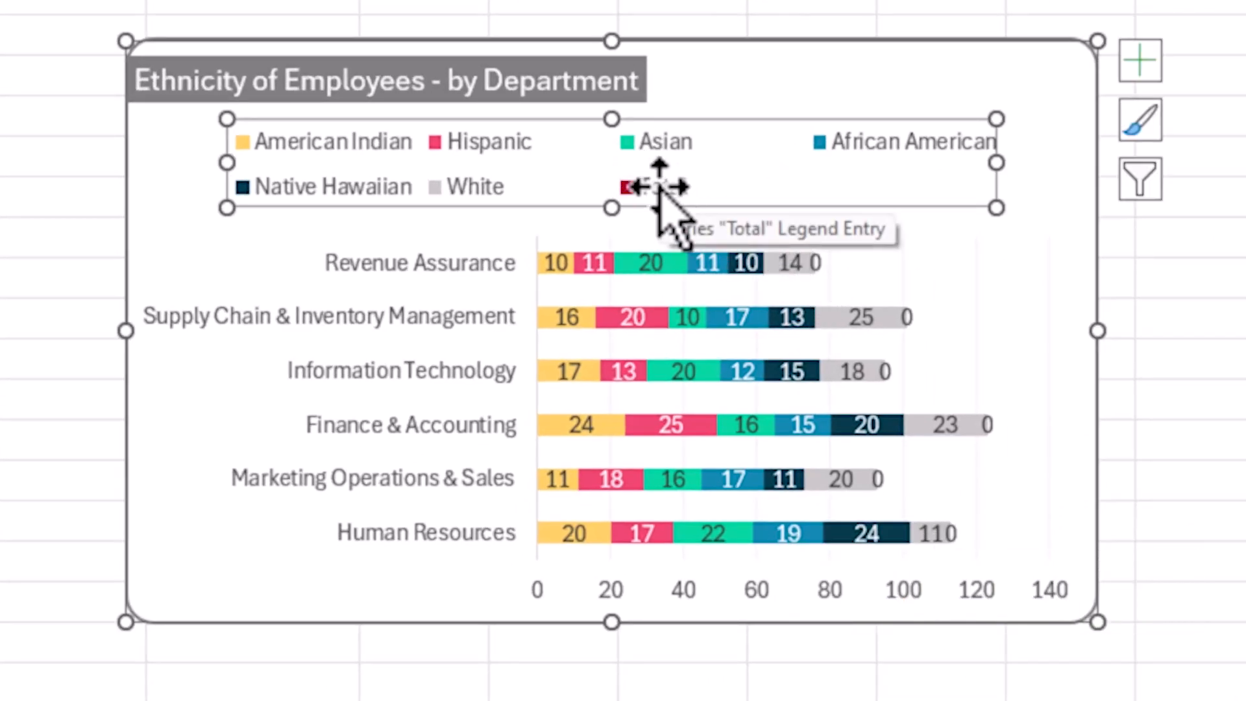
left_click(659, 188)
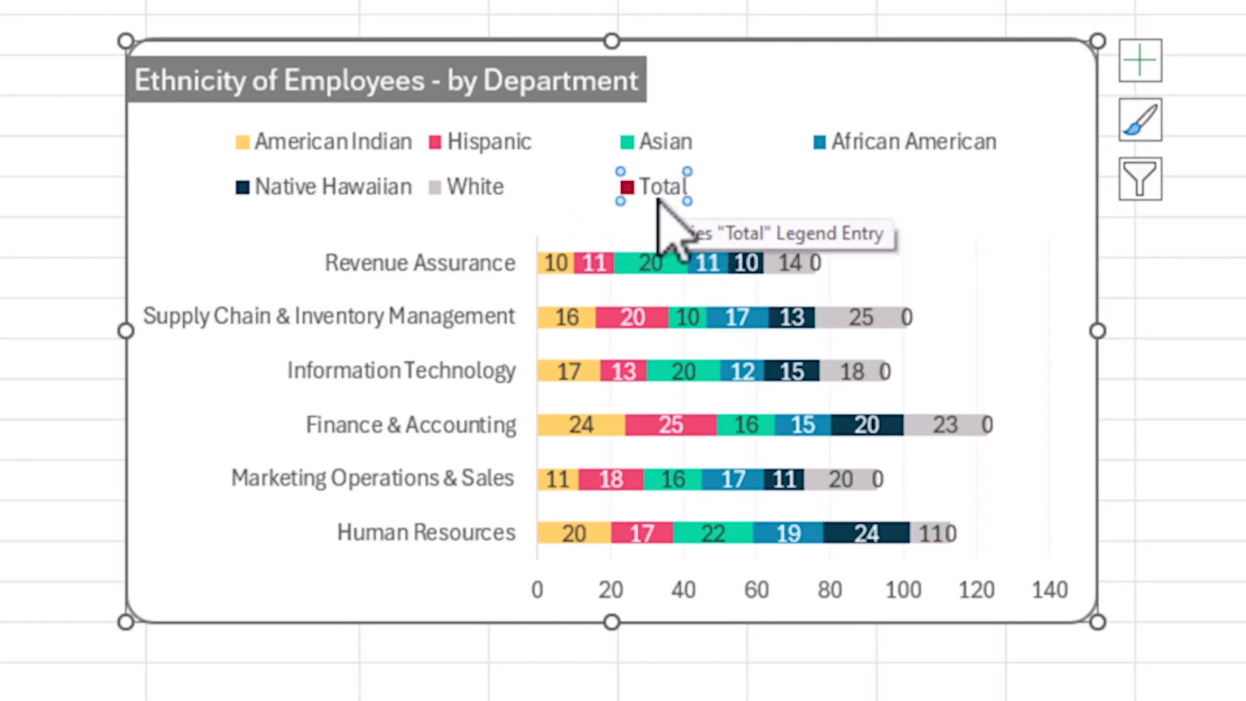
key("Delete")
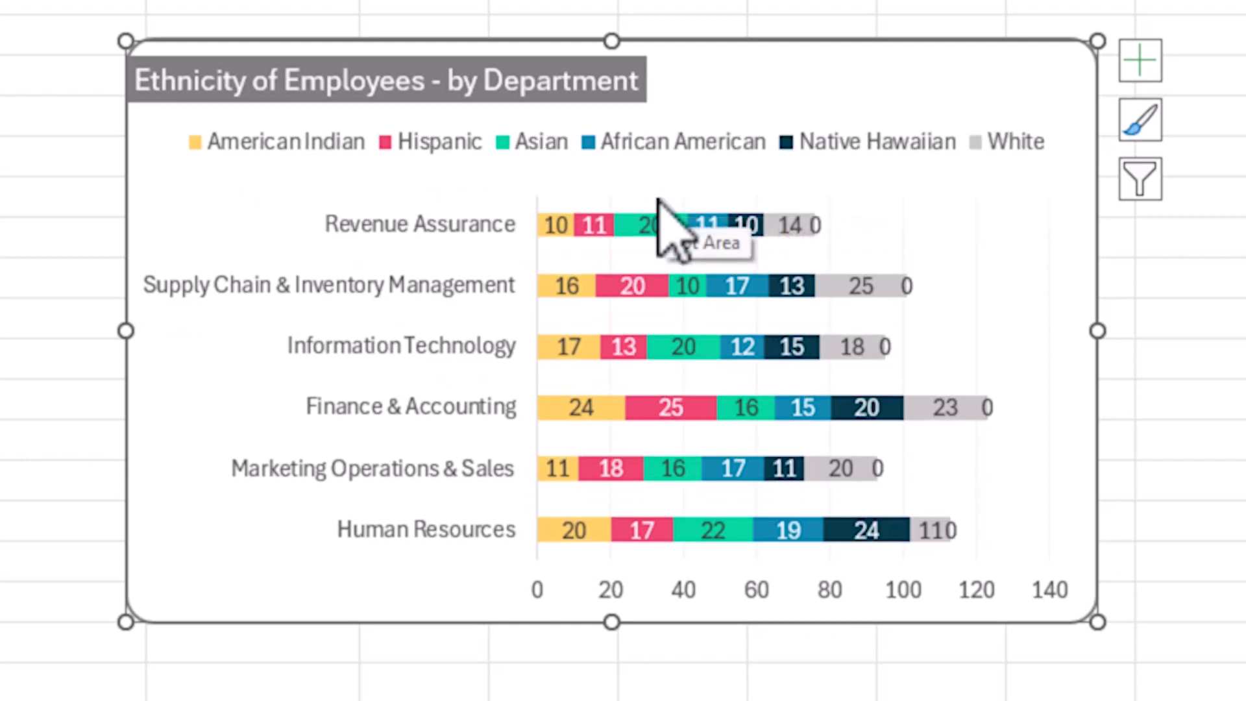
Make the Total series' data labels show values from cells I4:I9 instead of the series' own values.
left_click(815, 229)
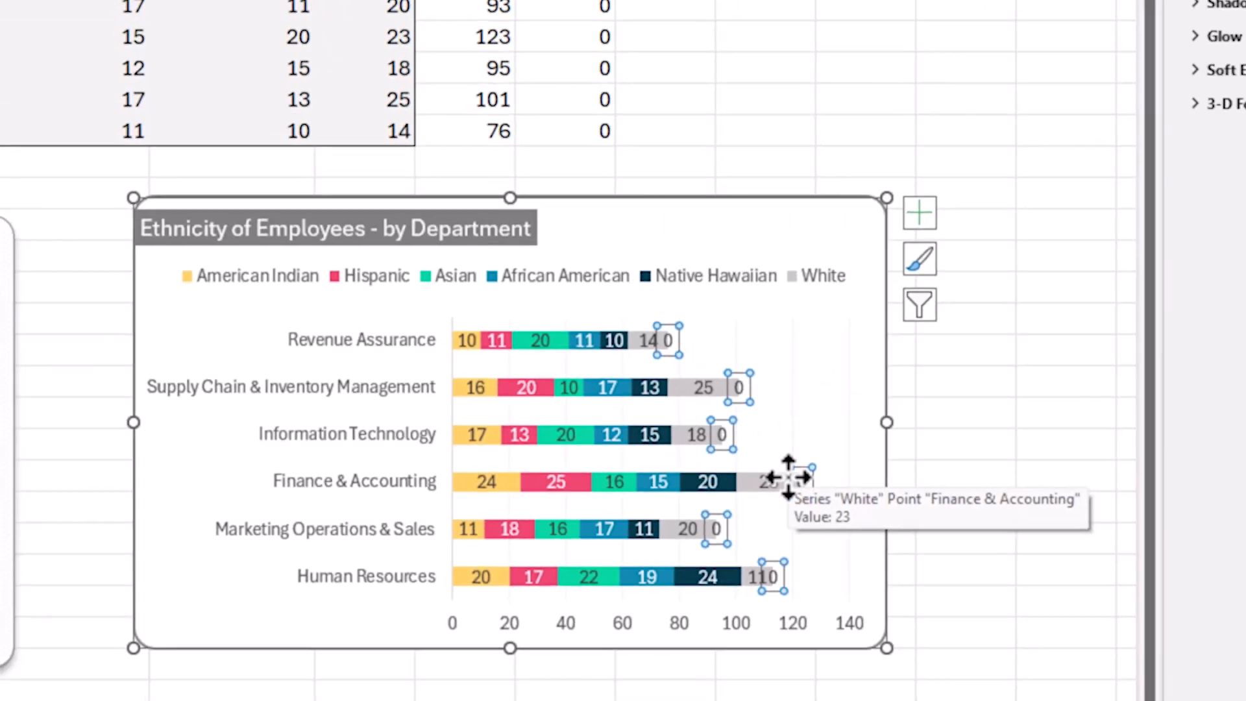
left_click(1119, 102)
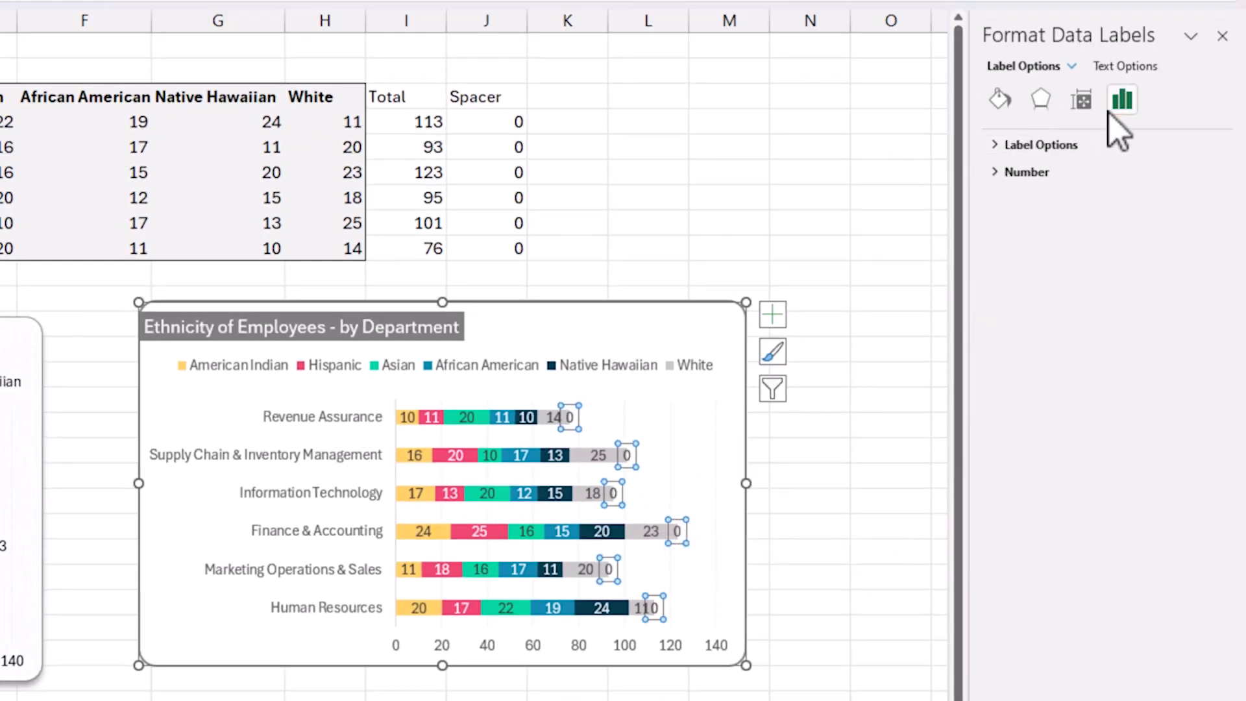
left_click(1041, 144)
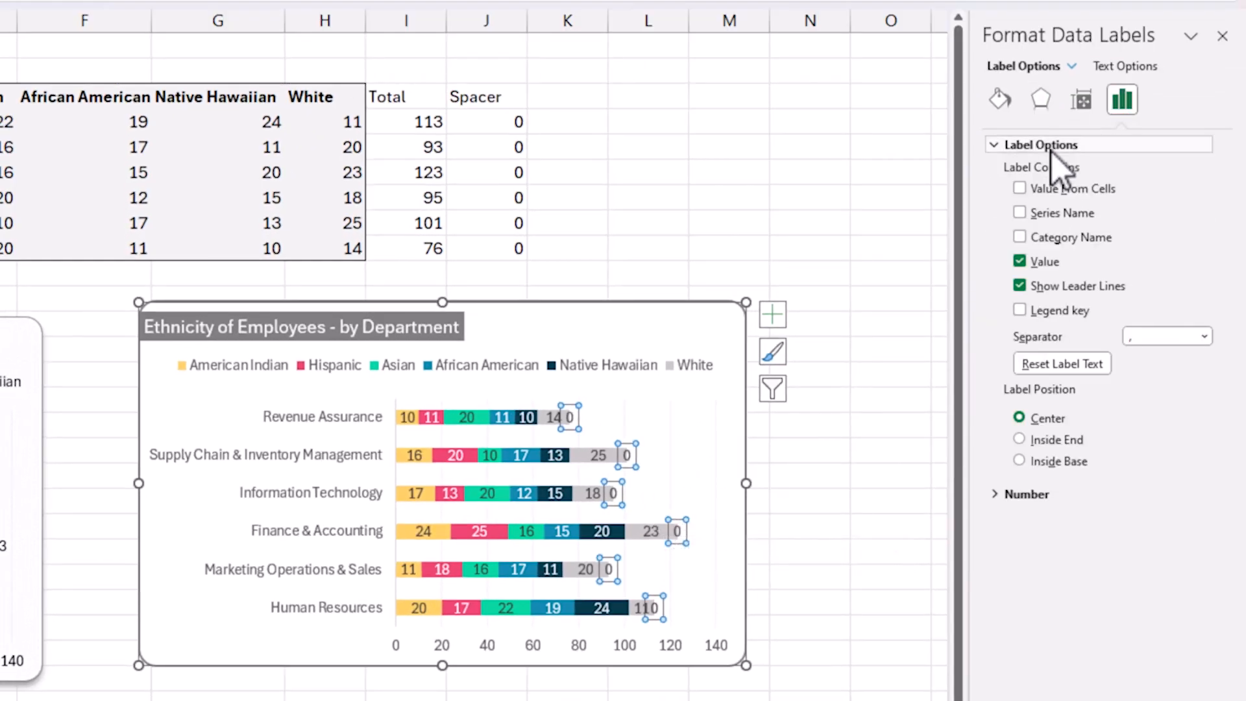
left_click(1021, 262)
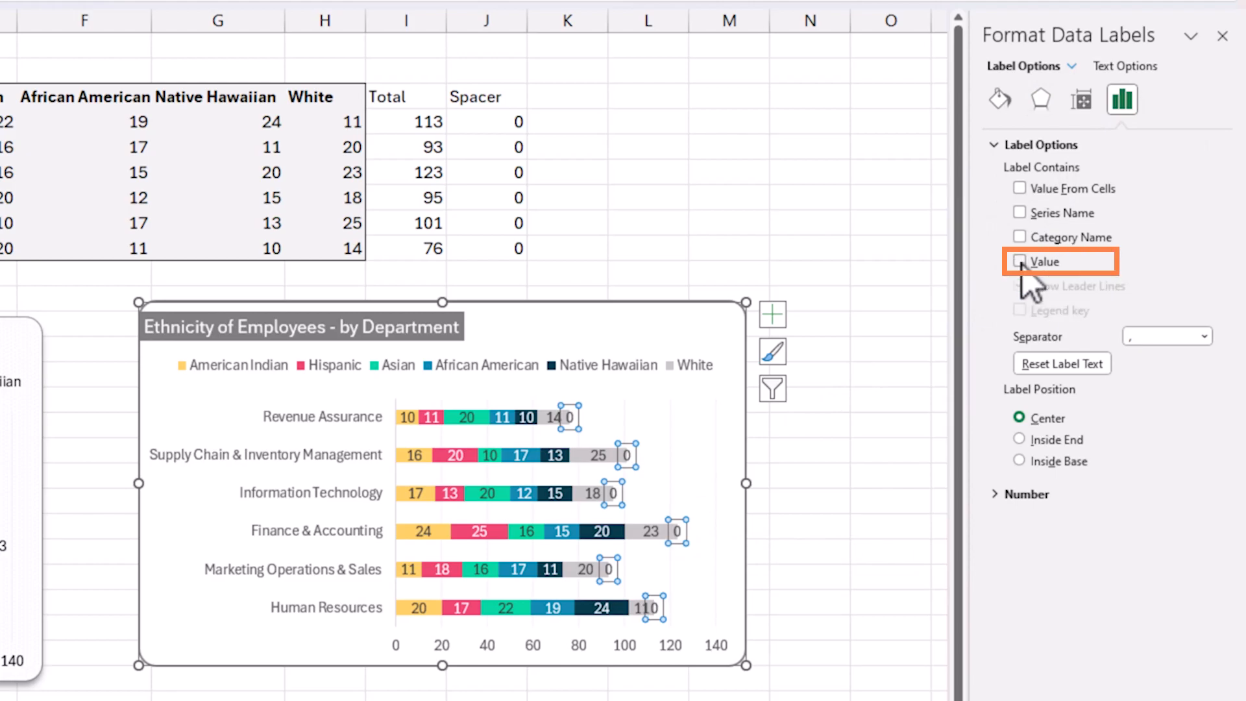
left_click(1020, 189)
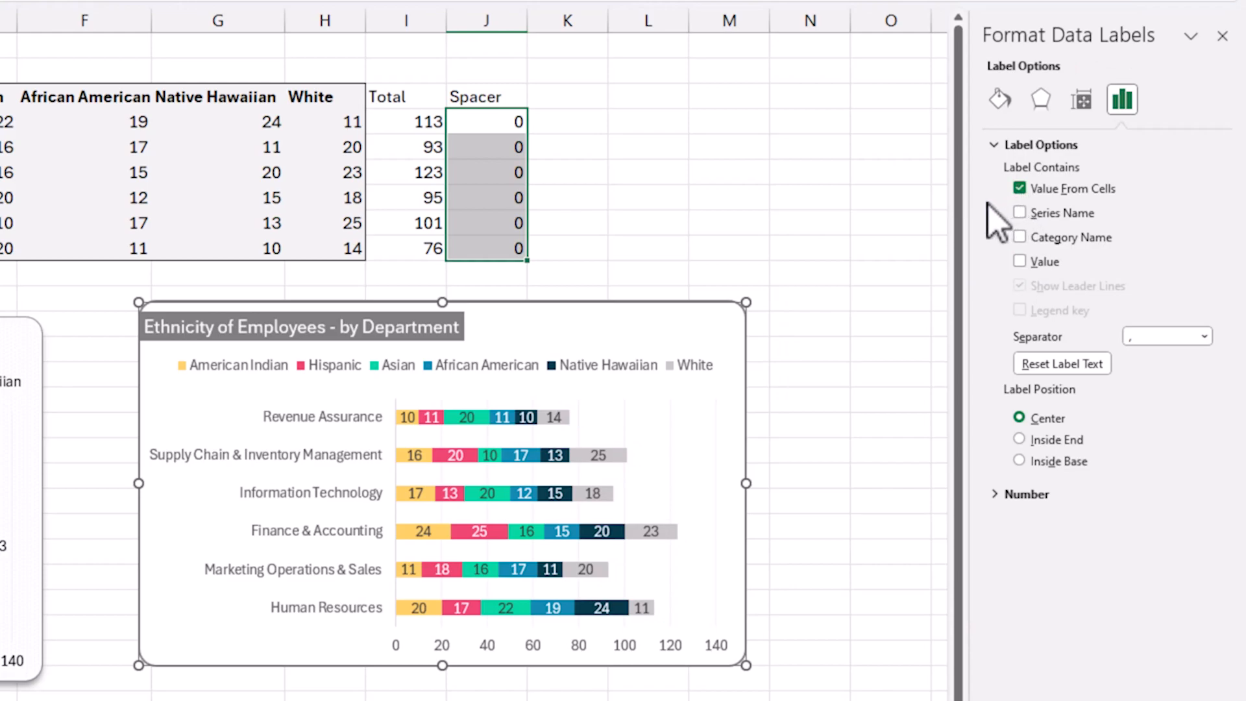
left_click(422, 121)
left_click_drag(422, 121, 437, 242)
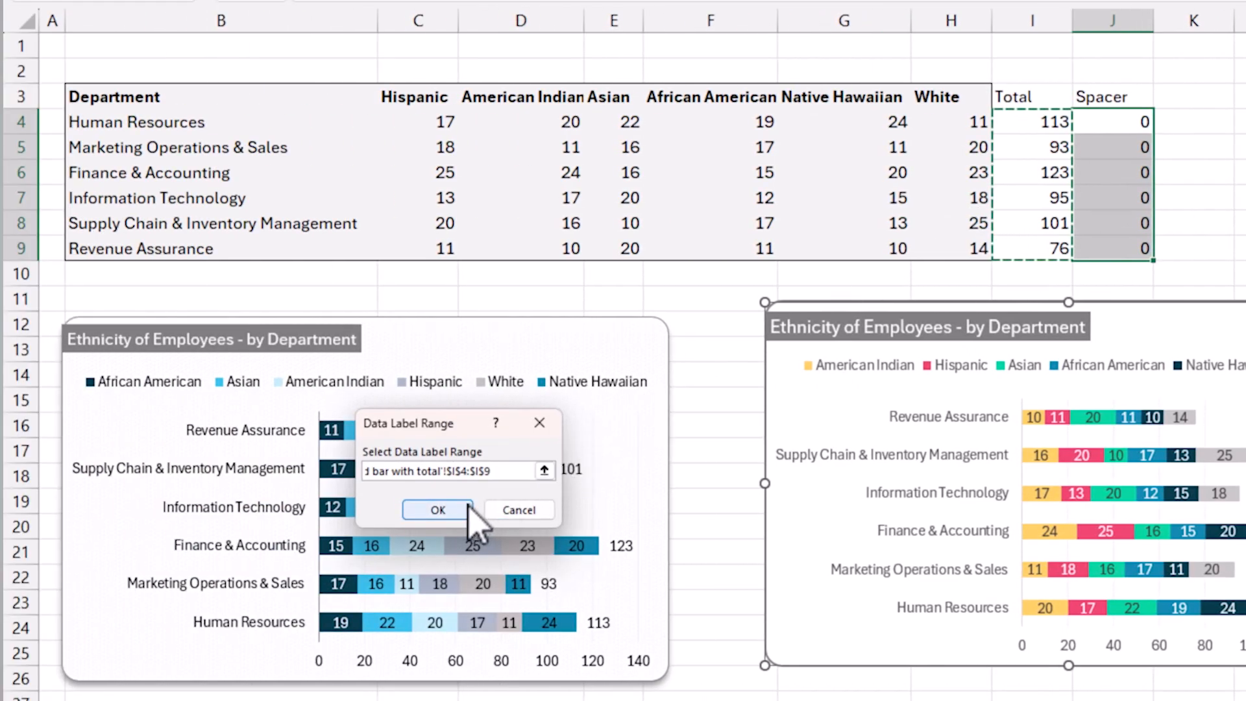
left_click(464, 510)
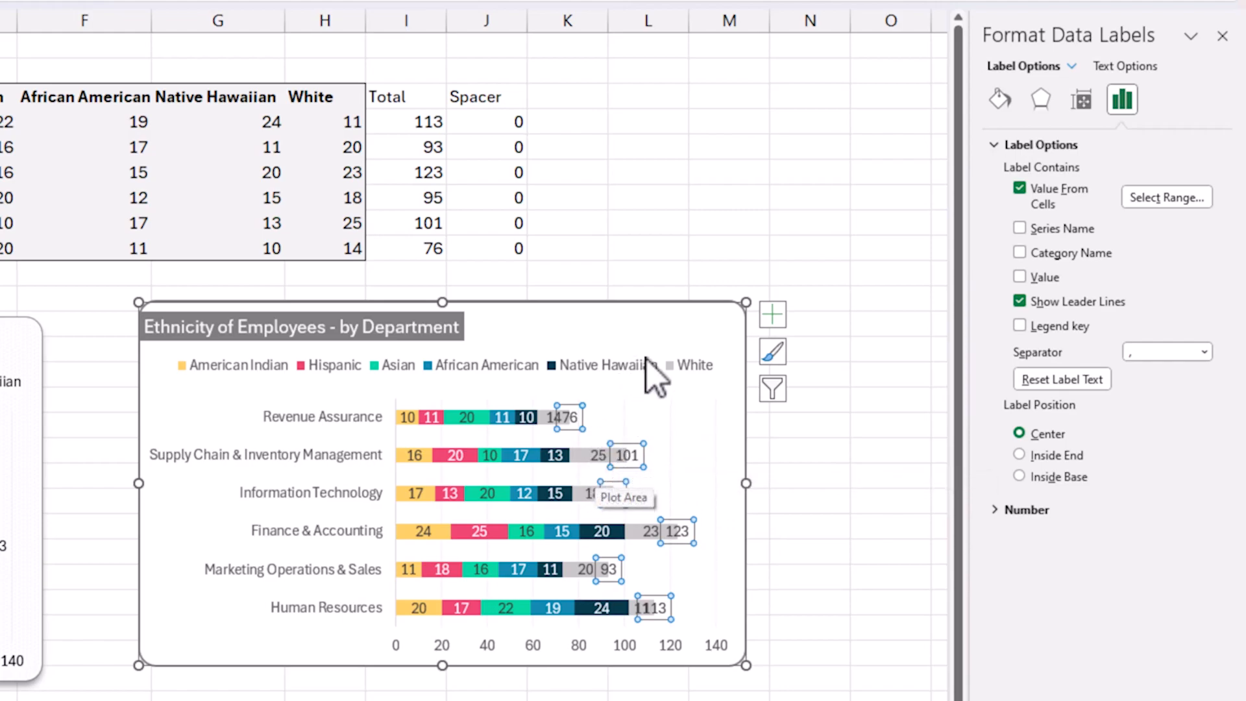
Position the total labels at Inside Base and make their text bold.
left_click(1042, 477)
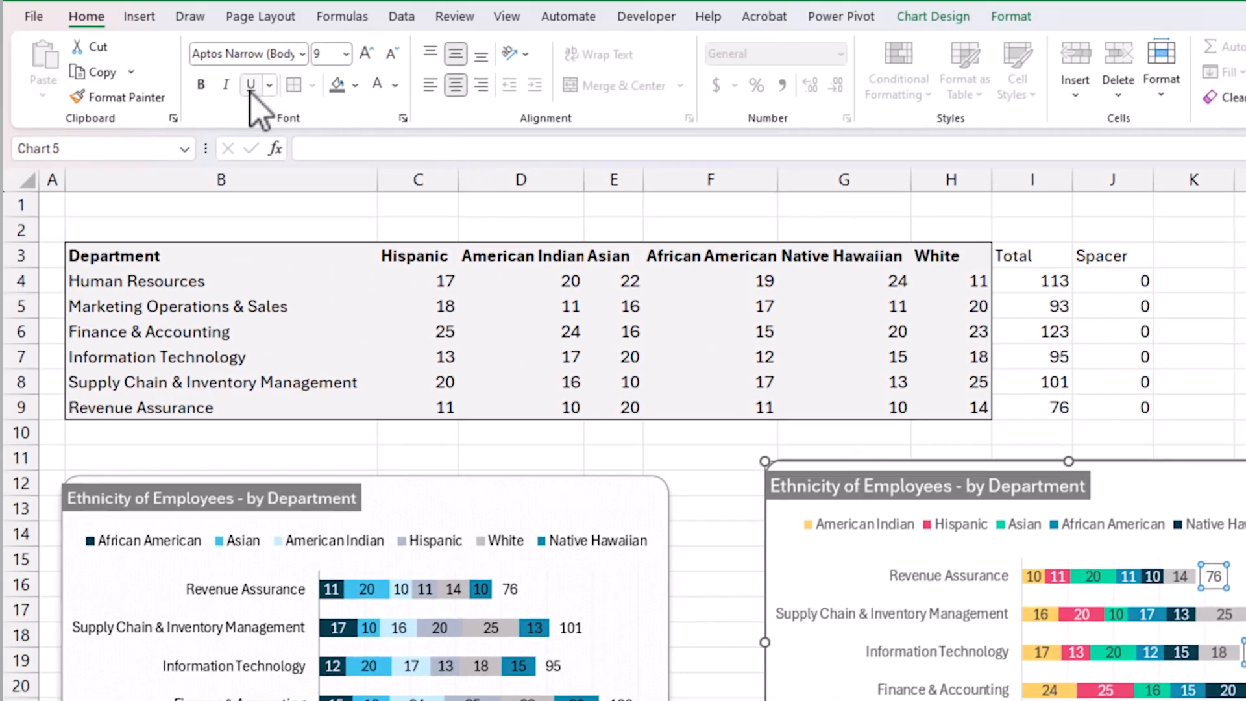
left_click(202, 89)
left_click(202, 85)
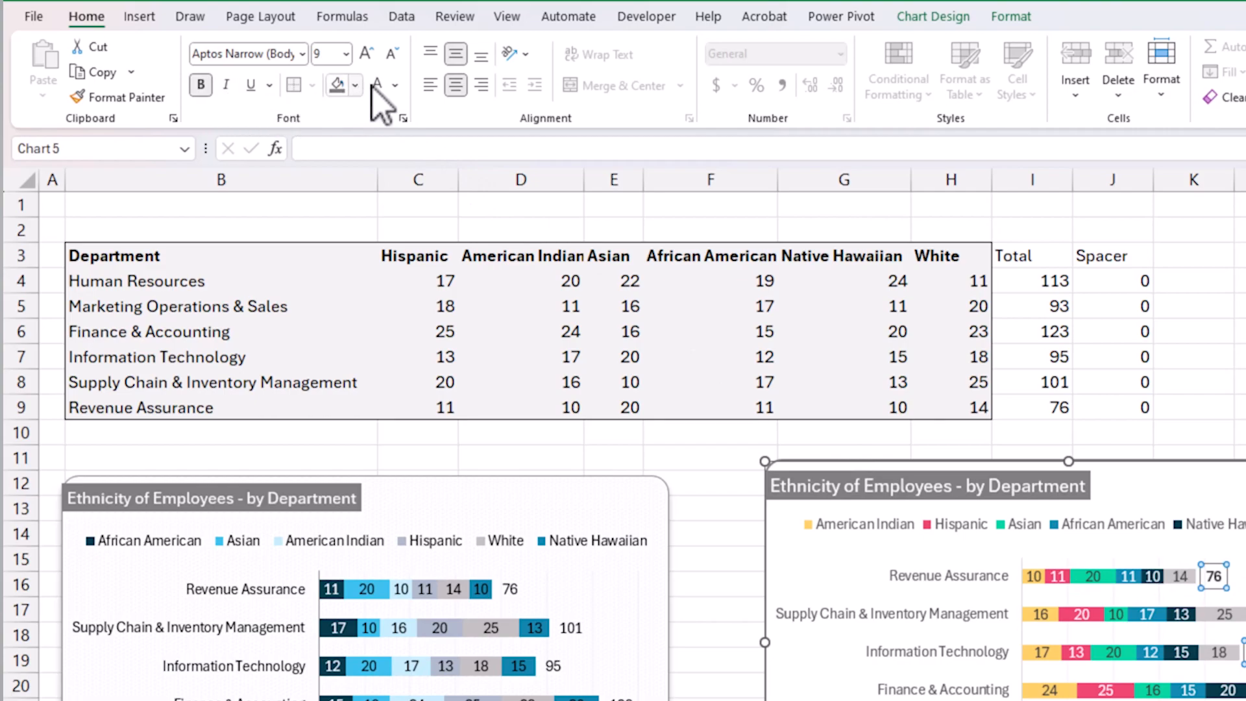
Set the font colour of the total labels to the standard purple and deselect the chart.
left_click(394, 85)
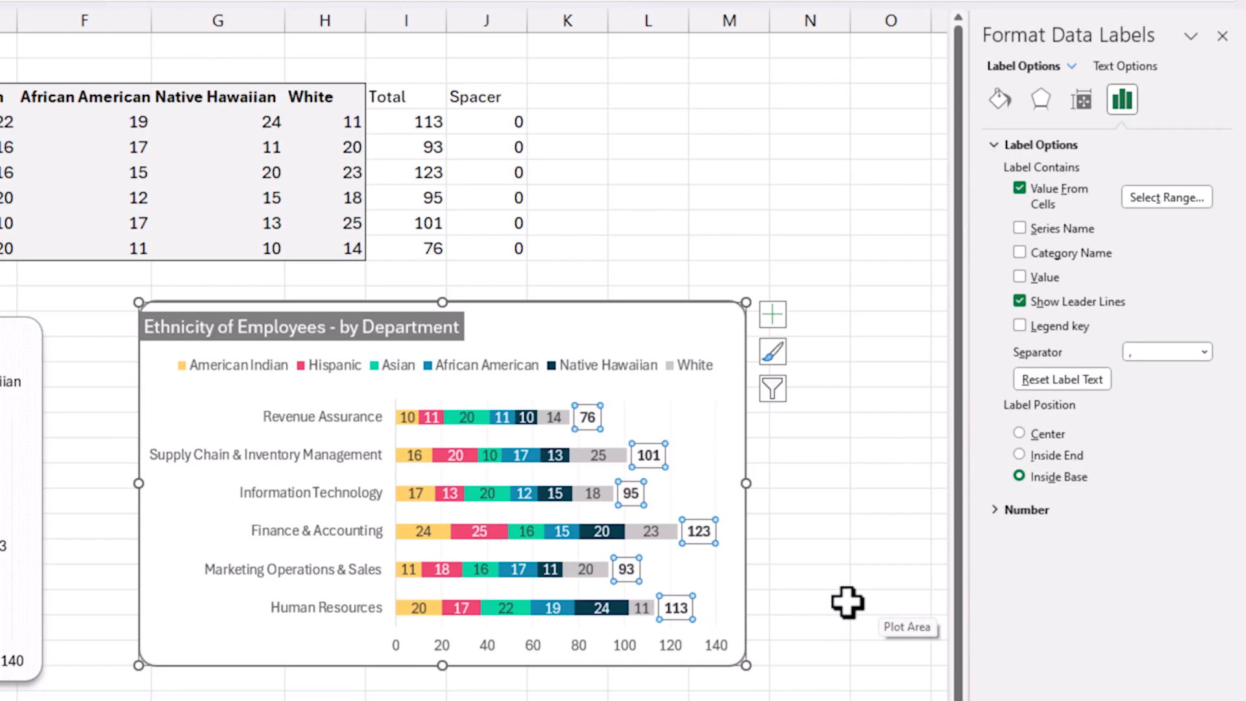
left_click(591, 421)
left_click(656, 454)
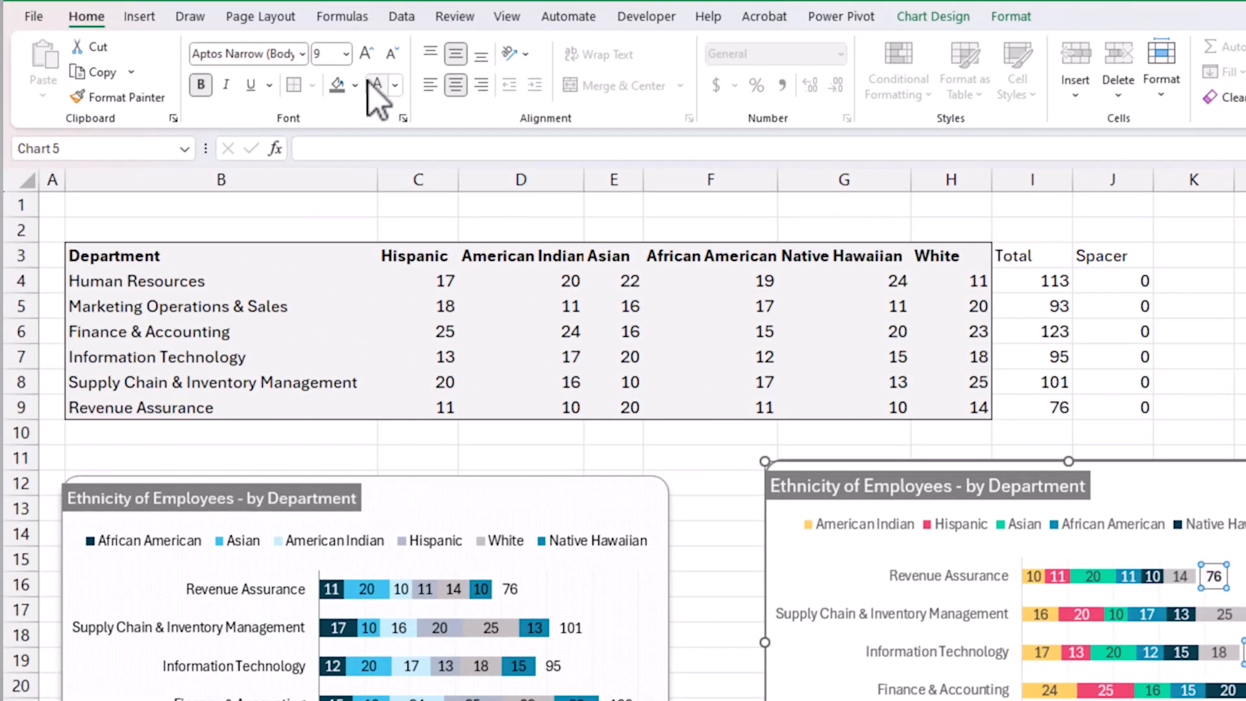
left_click(395, 85)
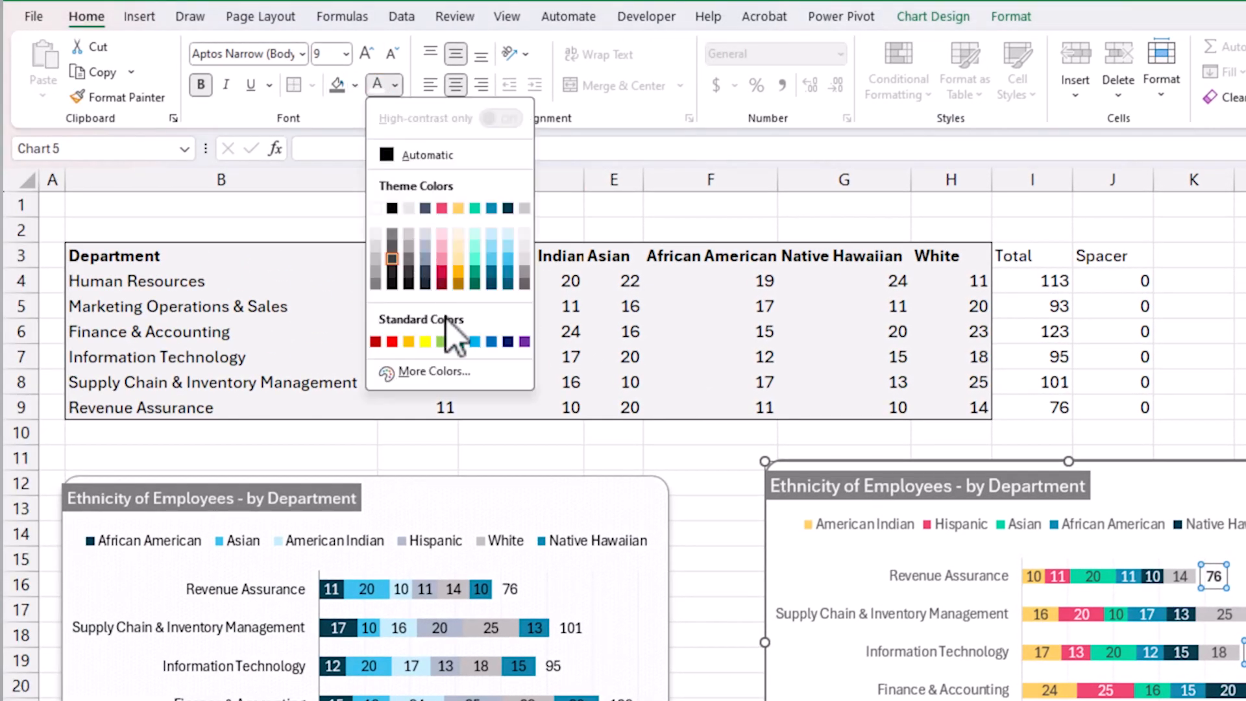
left_click(524, 341)
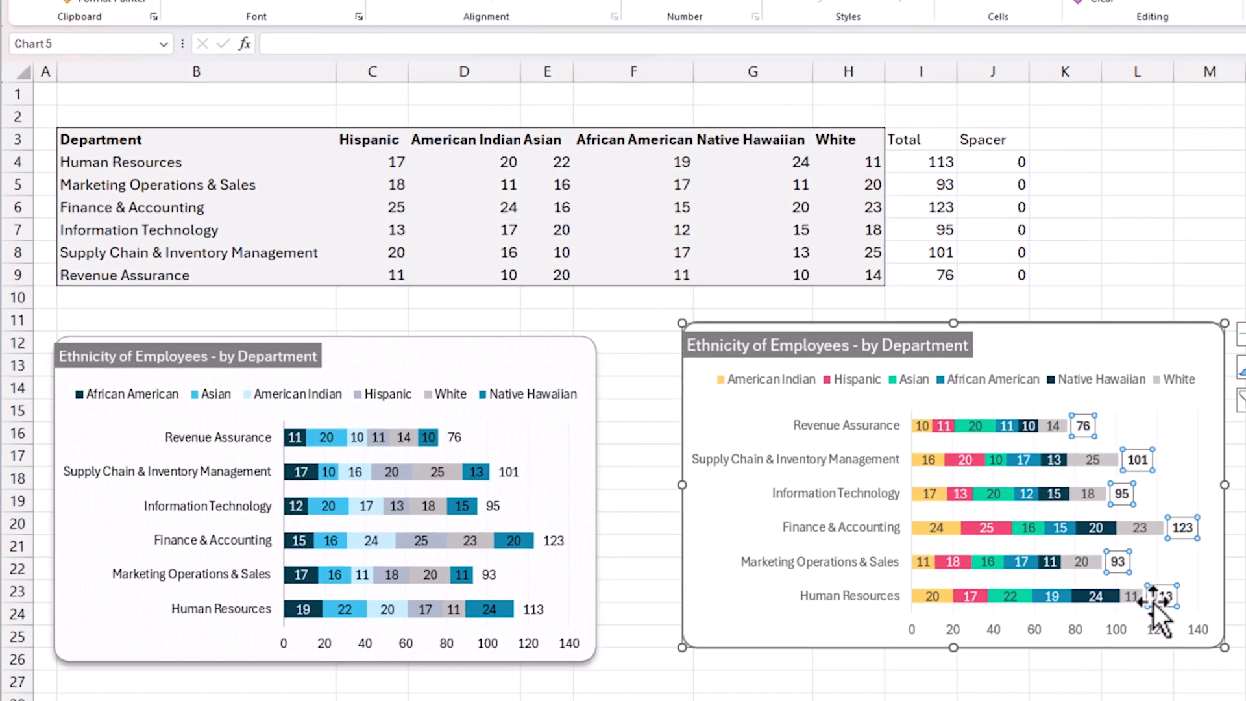
left_click(1227, 527)
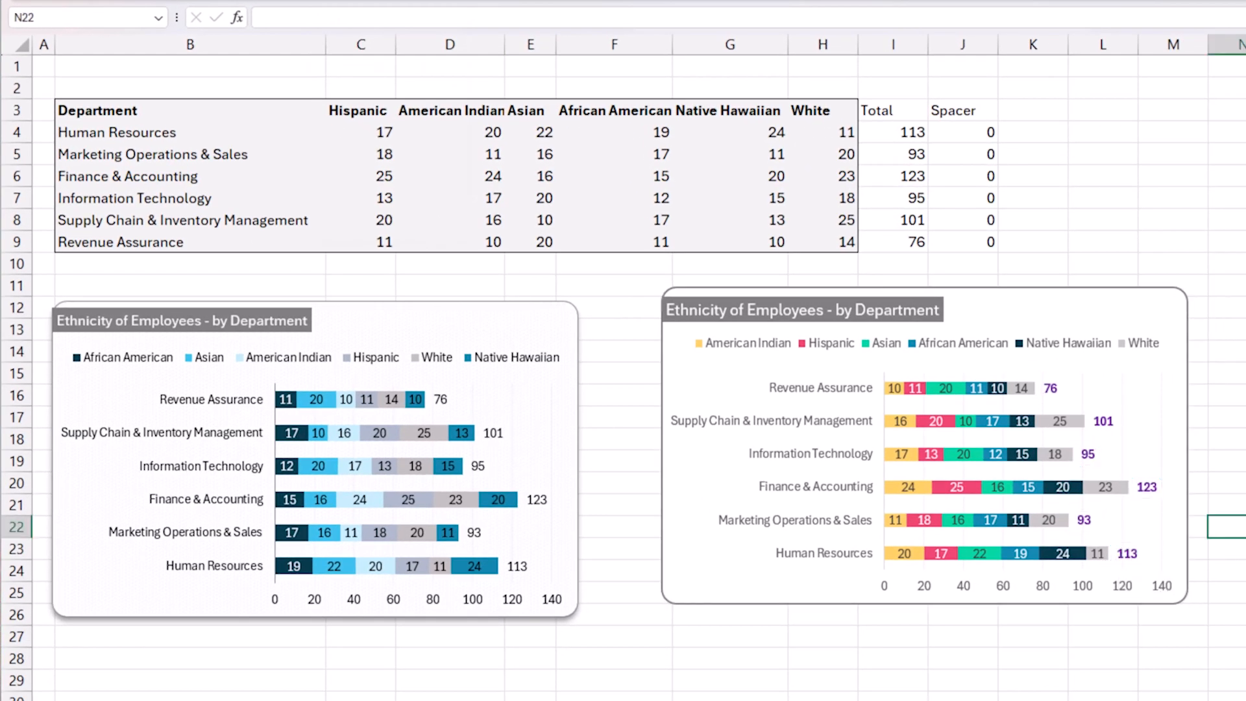
Test the chart's updating by setting the Native Hawaiian value for Revenue Assurance in G9 to 20.
left_click(758, 132)
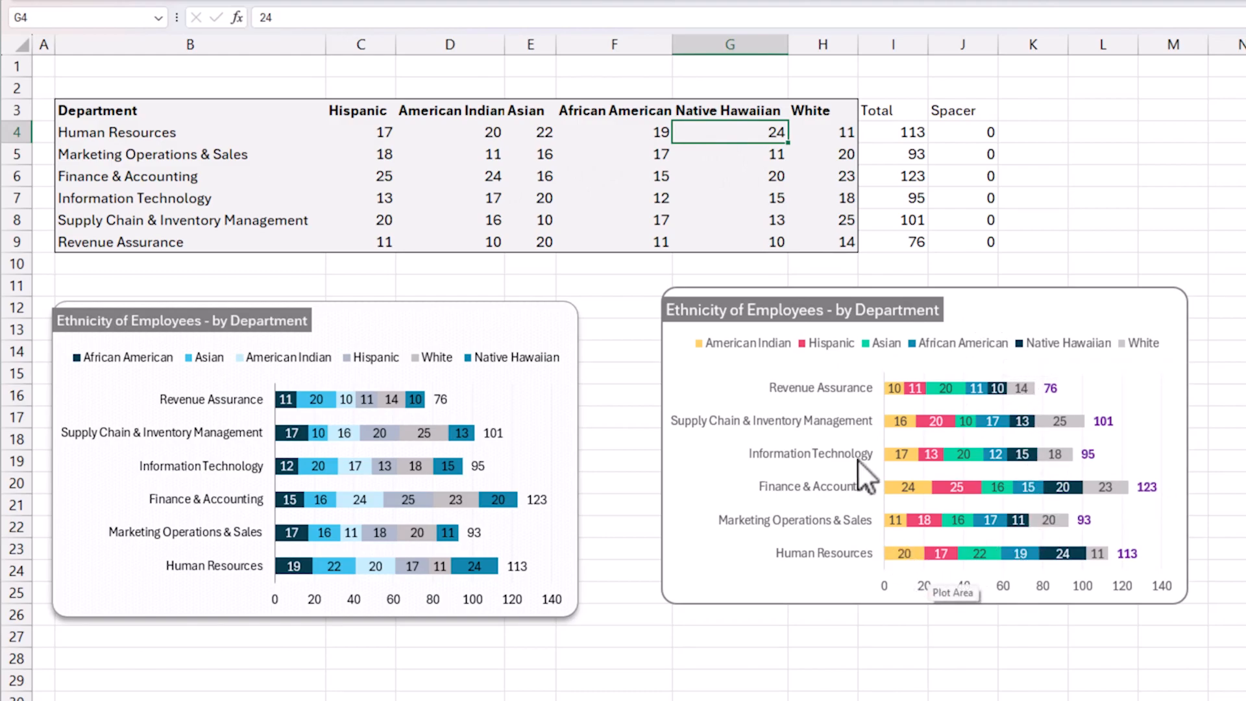
left_click(778, 242)
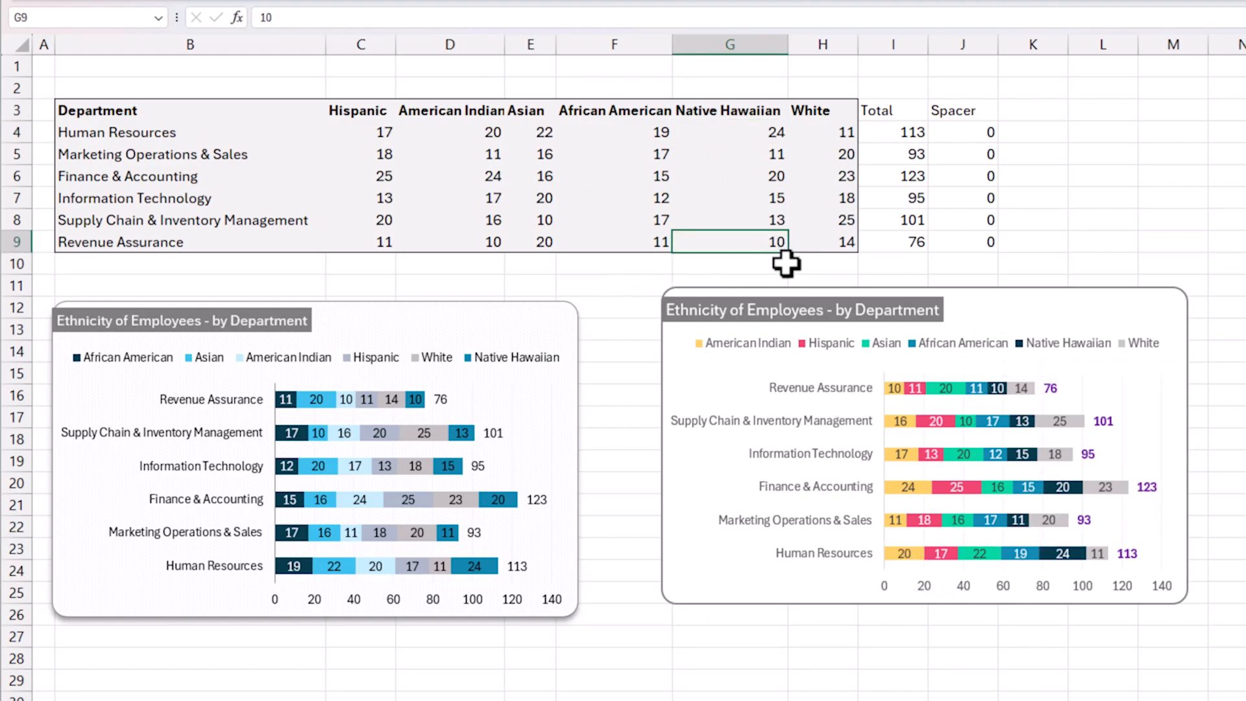
left_click(906, 243)
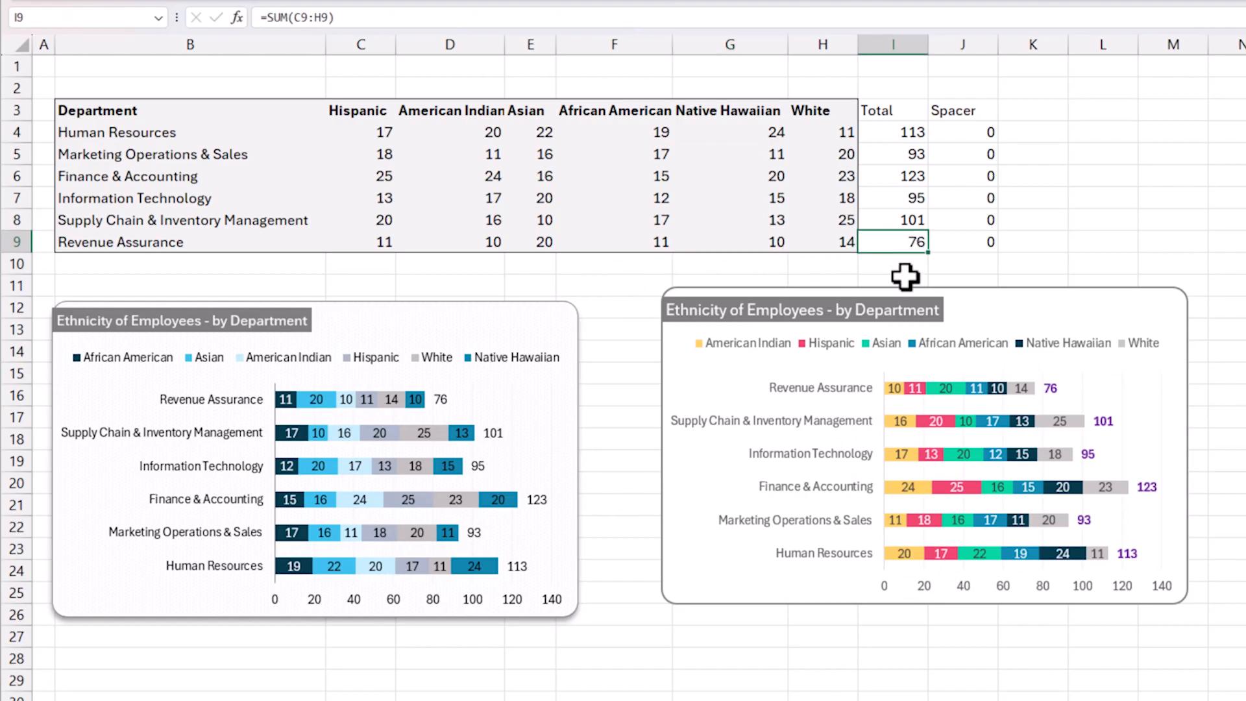
left_click(770, 247)
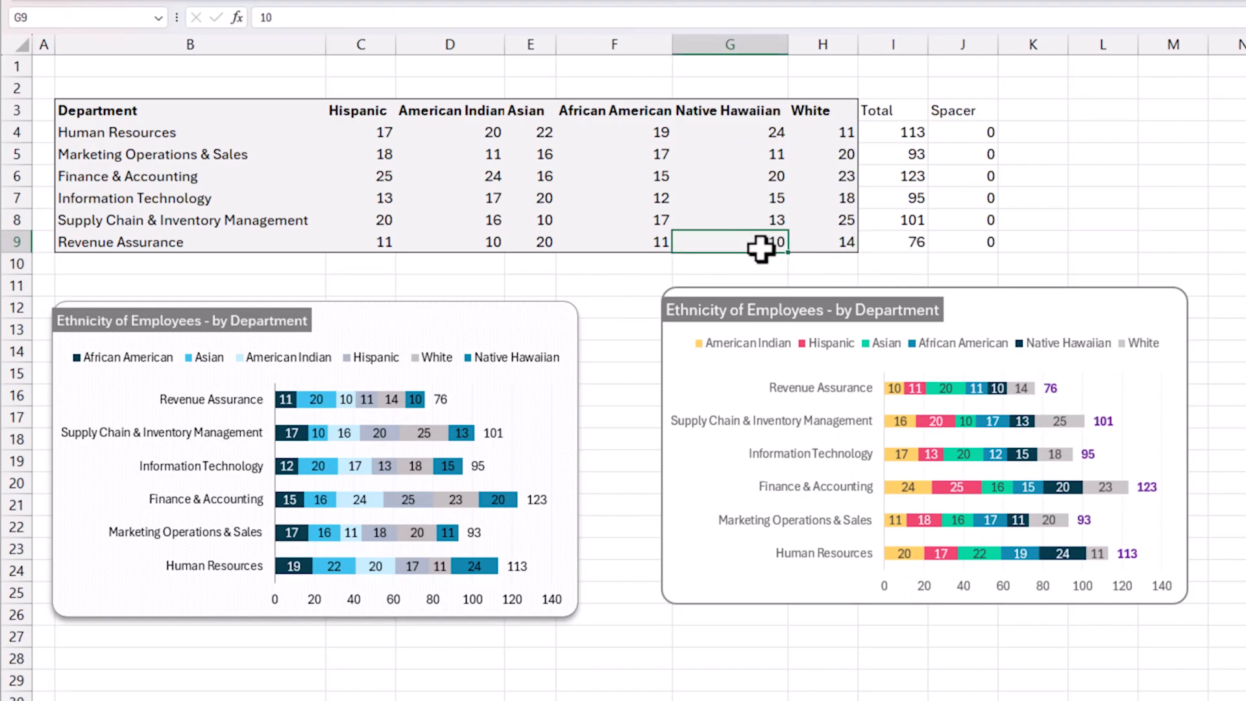
type("20")
key("Return")
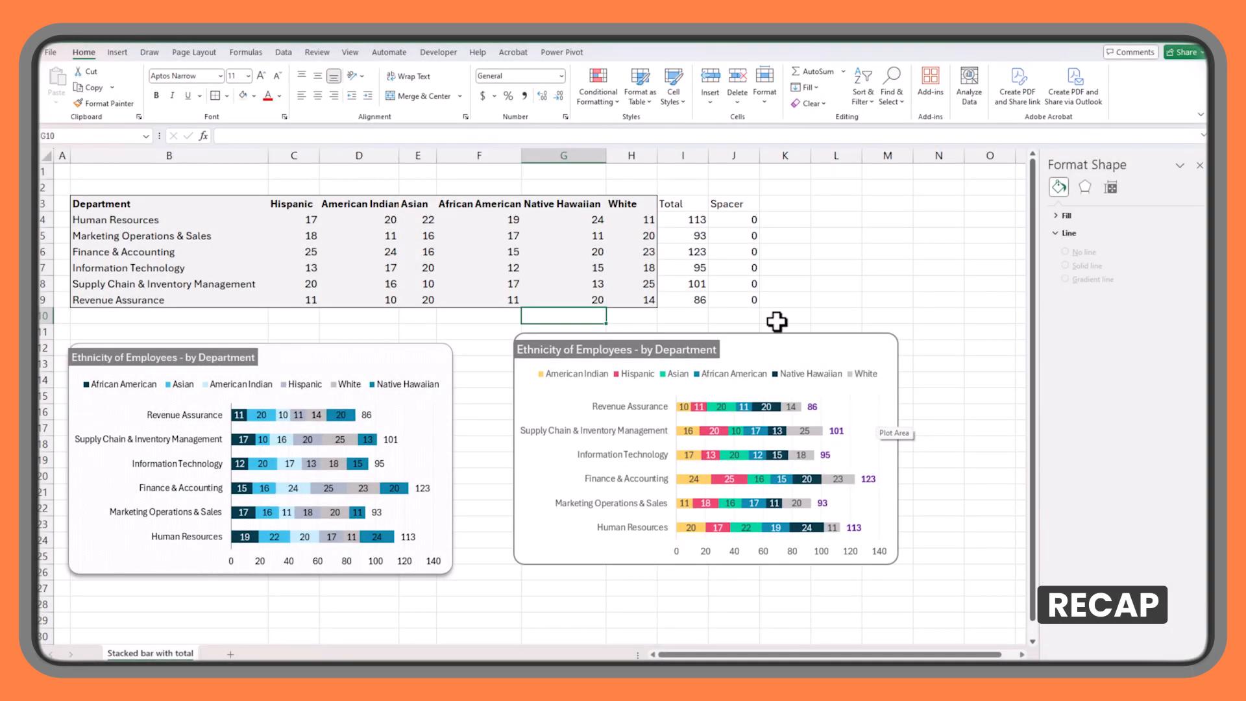
Review the Total column's formulas in I4:I9, starting with the Human Resources total.
left_click(696, 222)
left_click_drag(697, 232, 686, 301)
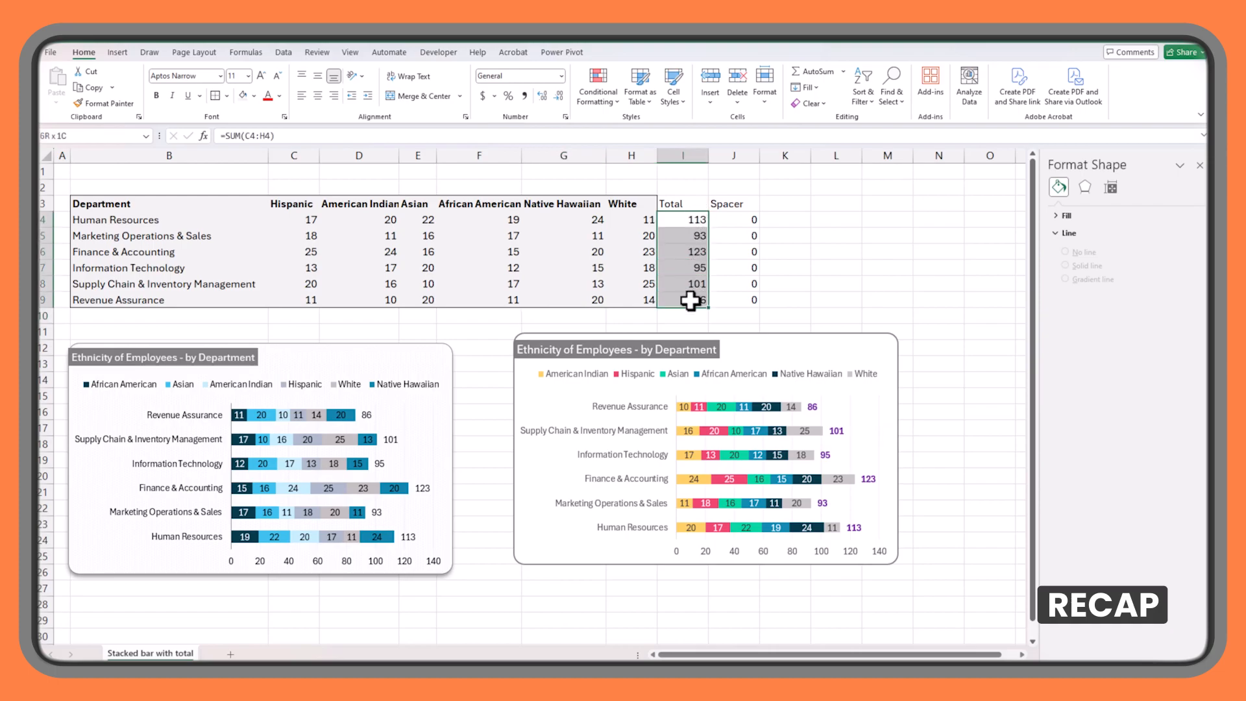
left_click(679, 219)
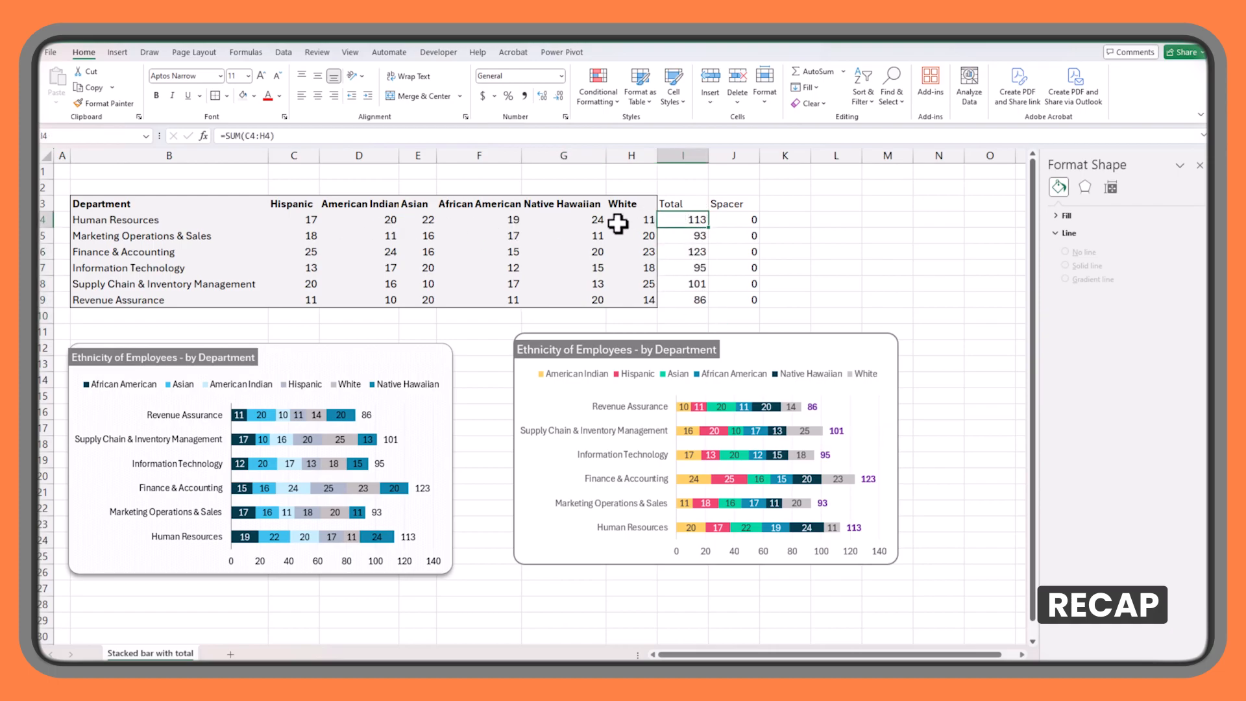
Review the Total and Spacer columns, re-enter 0 for Human Resources in J4 and fill it down to J9.
left_click_drag(679, 218, 682, 300)
left_click_drag(732, 220, 739, 297)
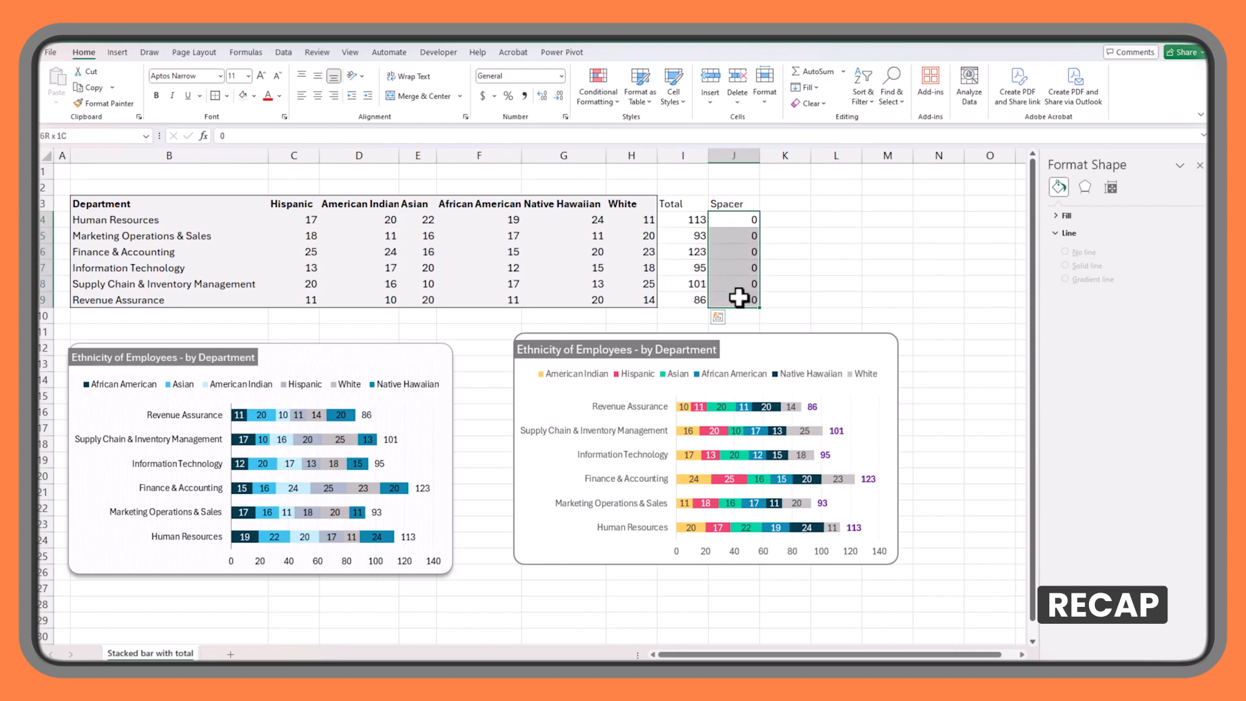
left_click(744, 218)
type("0")
key("Return")
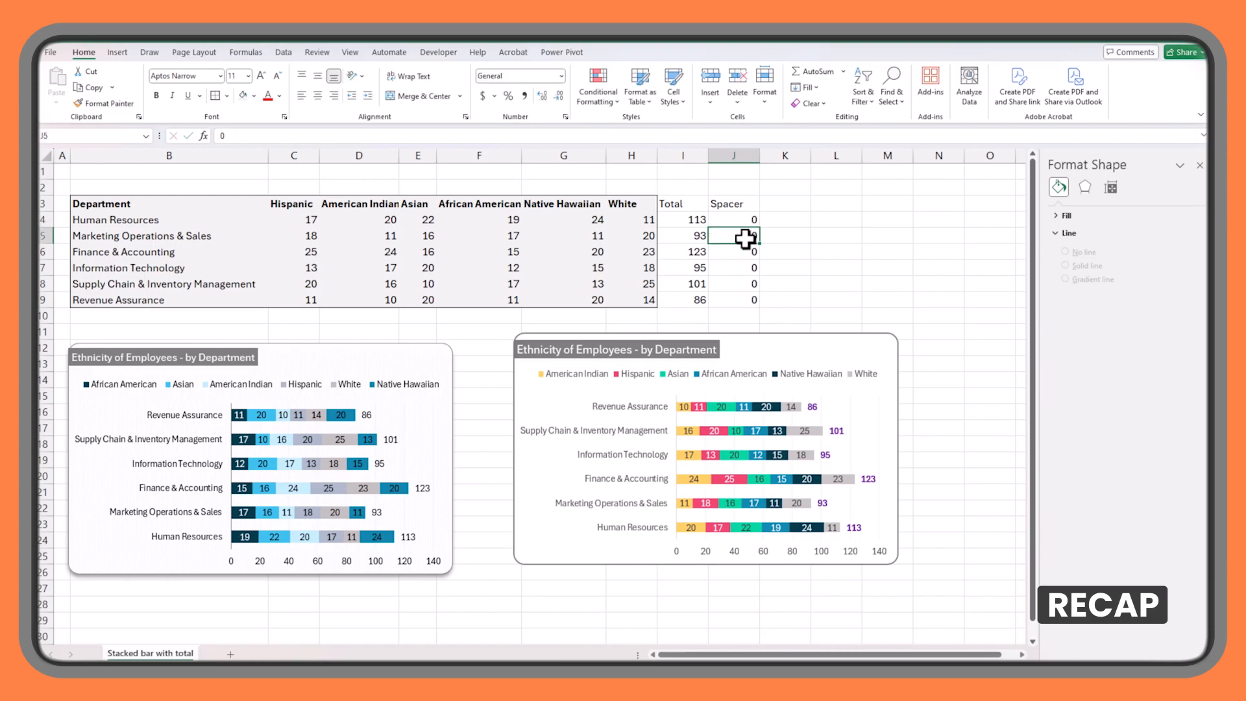
left_click_drag(738, 223, 760, 305)
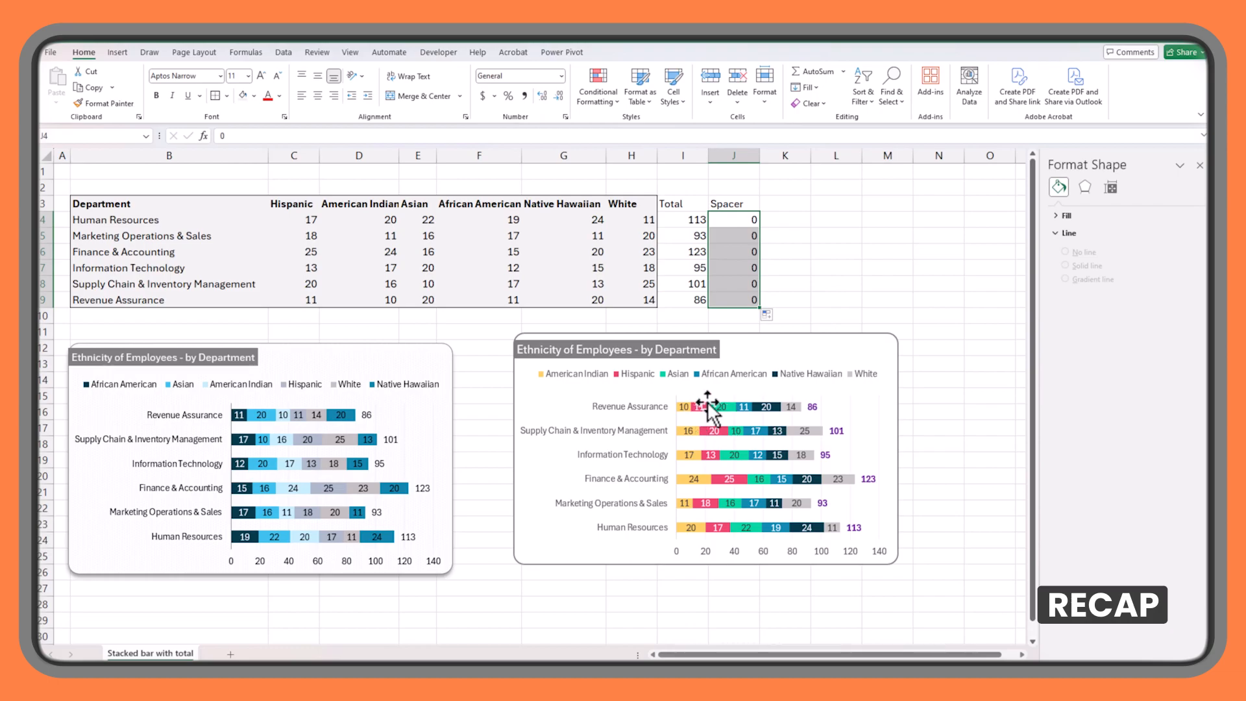
Review the Total series in the data source of the chart with purple totals, checking its values reference to Spacer cells J4:J9.
right_click(858, 418)
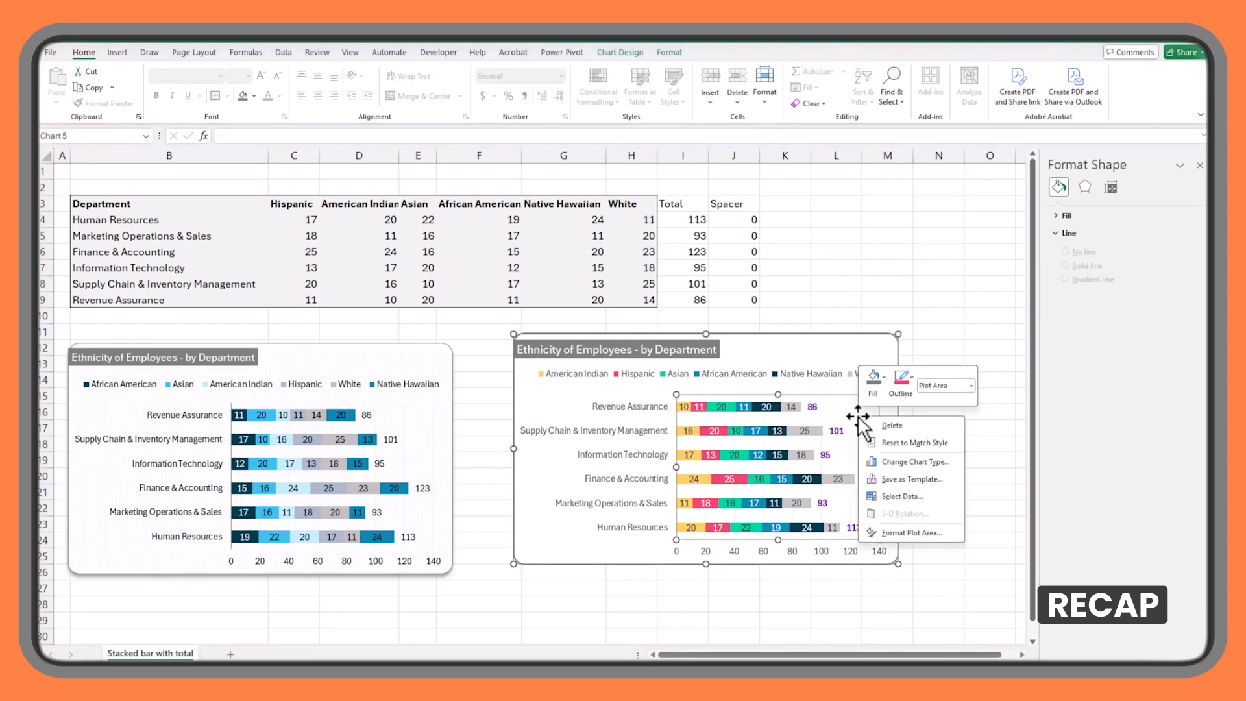
left_click(904, 497)
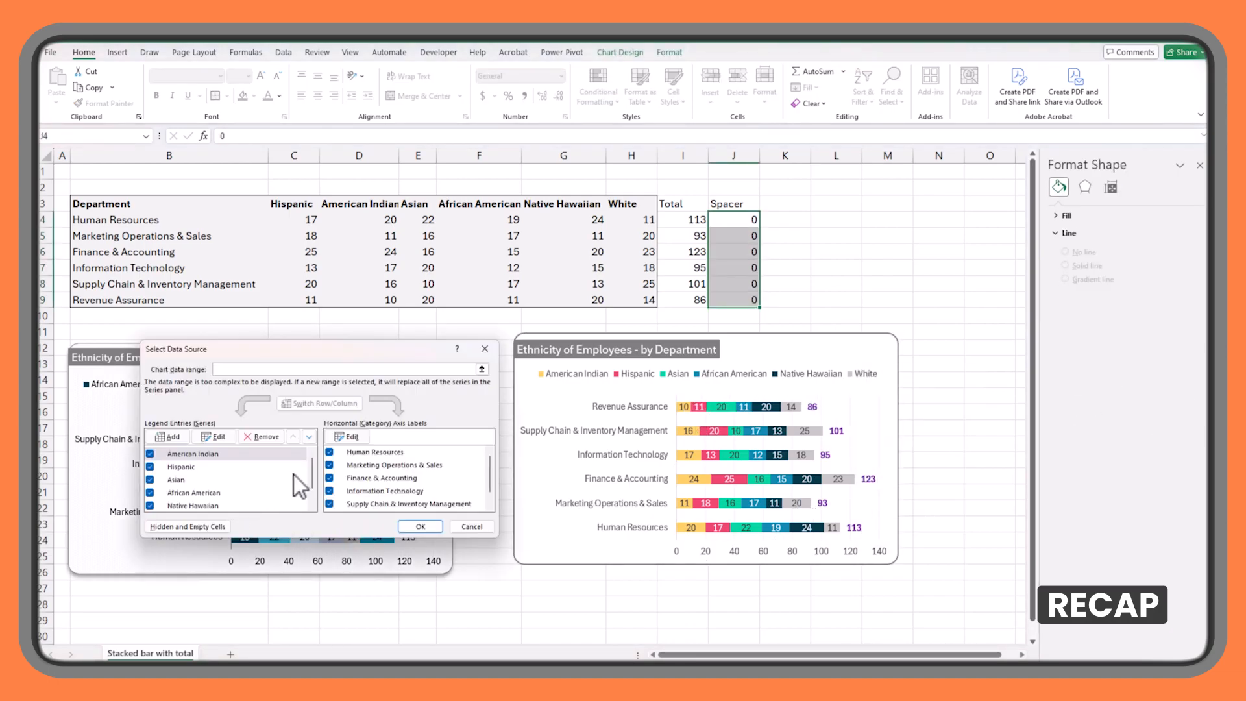
left_click_drag(310, 469, 306, 498)
left_click(221, 505)
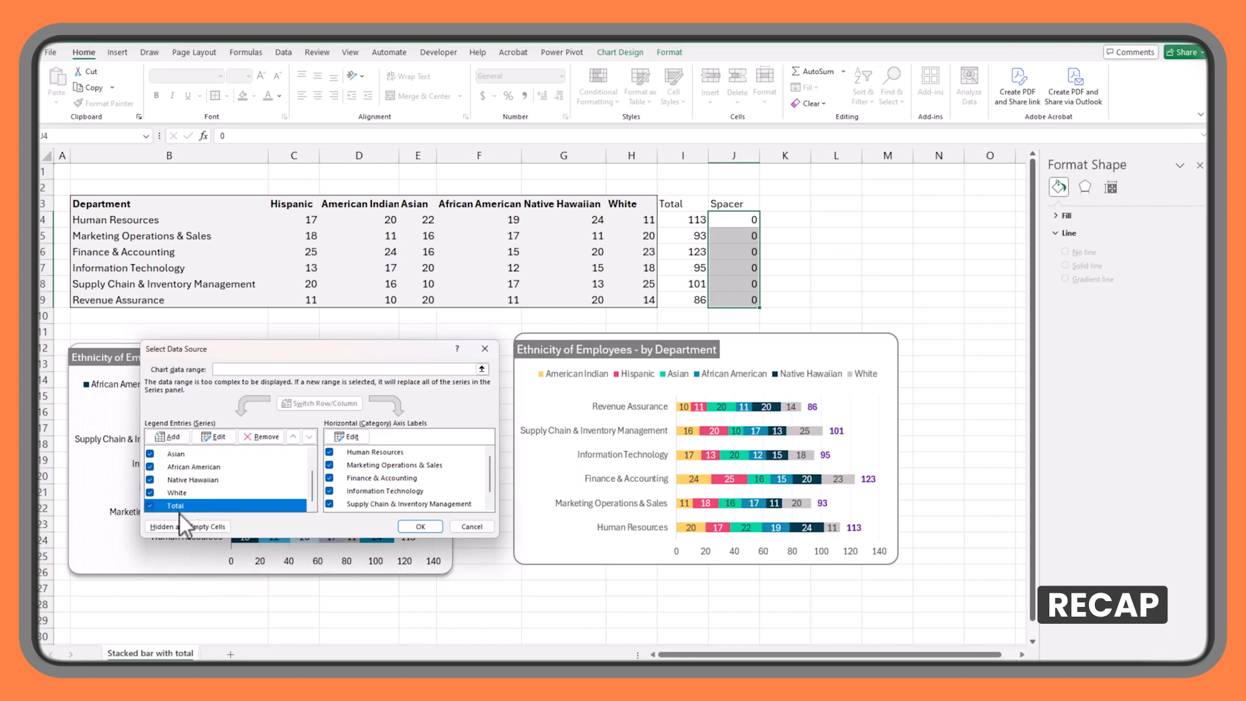
left_click(221, 437)
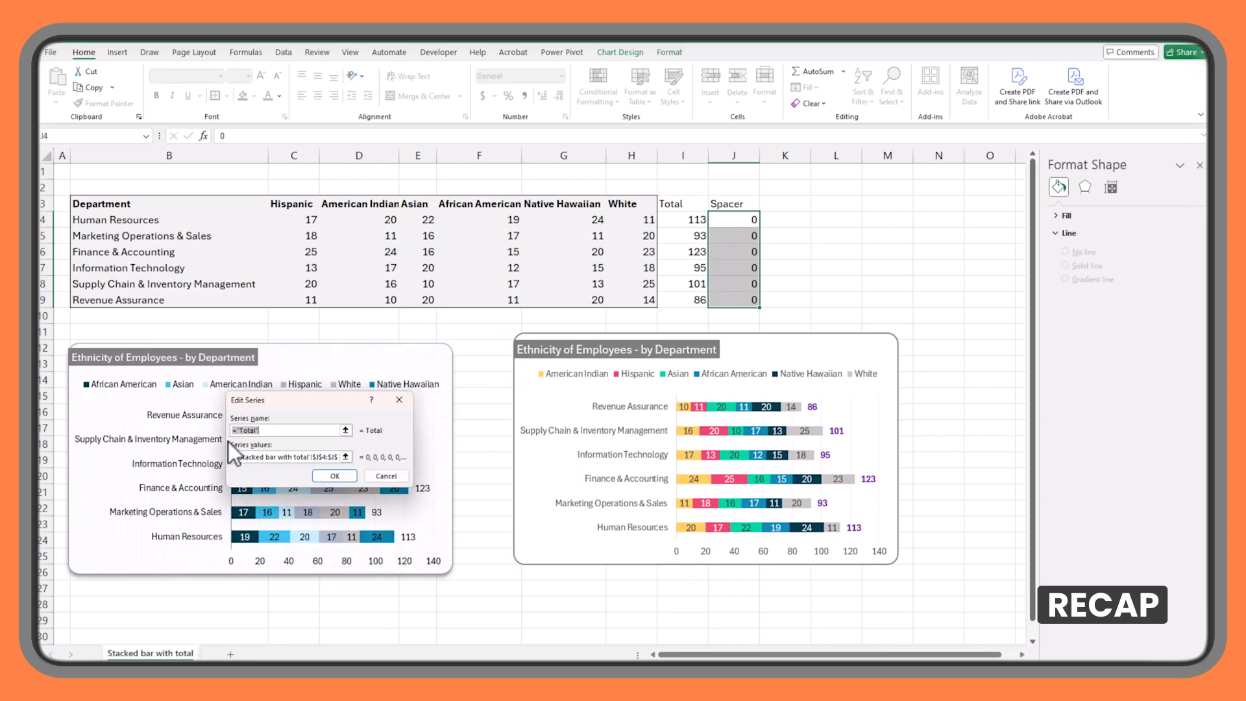
left_click(346, 457)
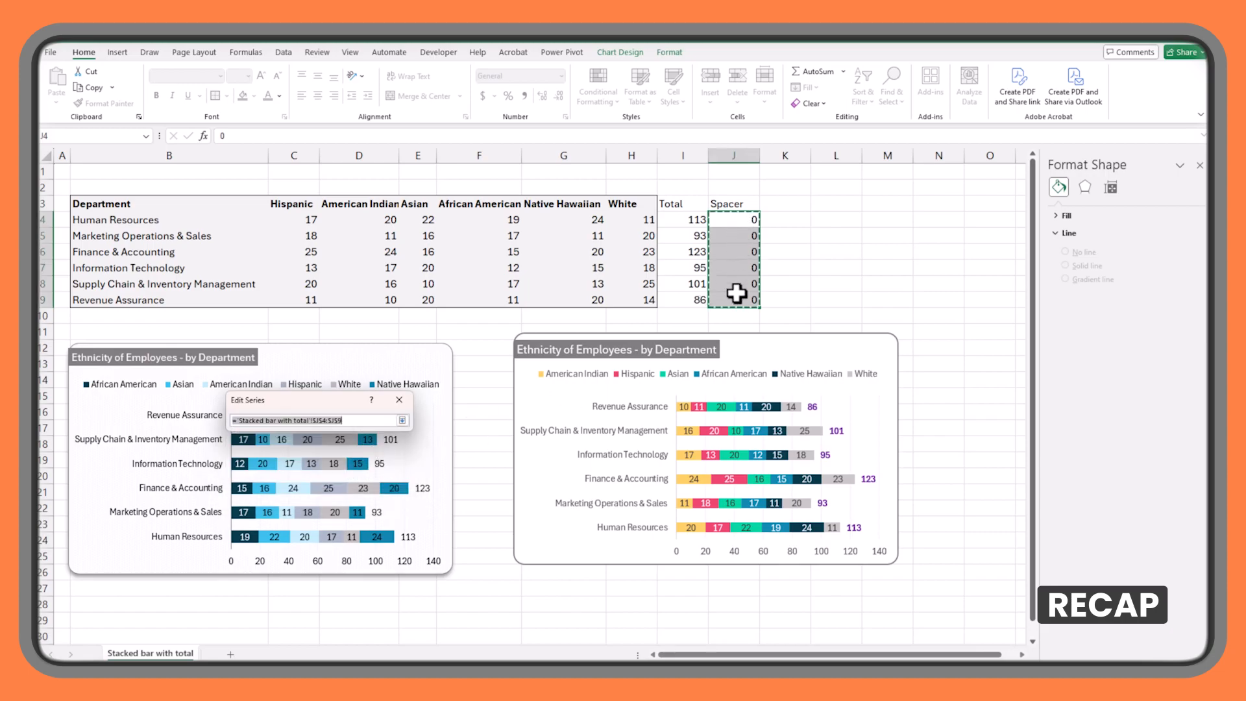
left_click(403, 421)
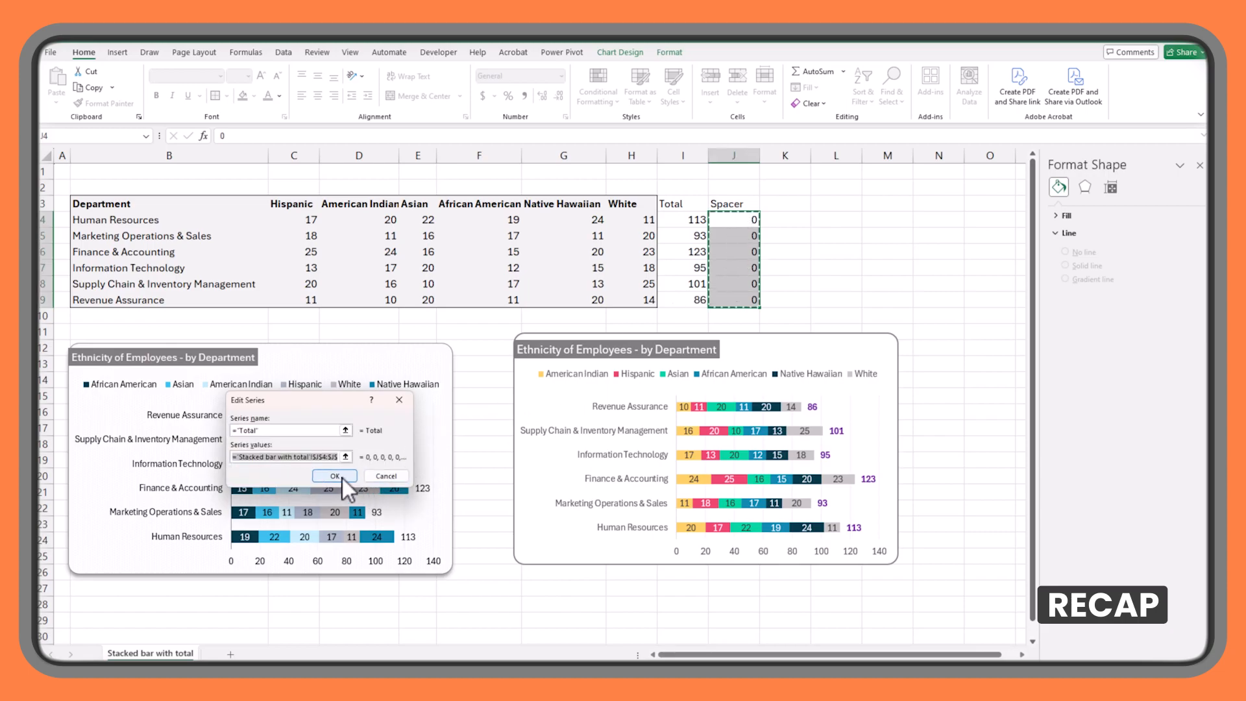
left_click(335, 476)
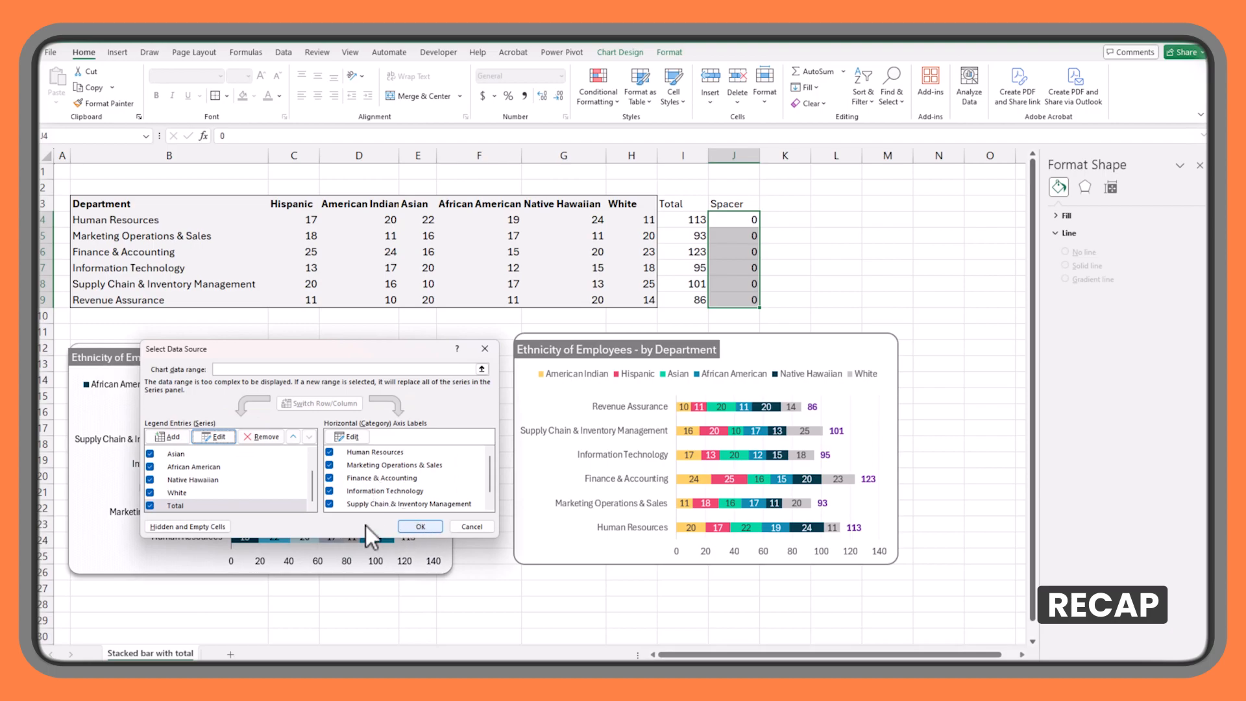
left_click(201, 505)
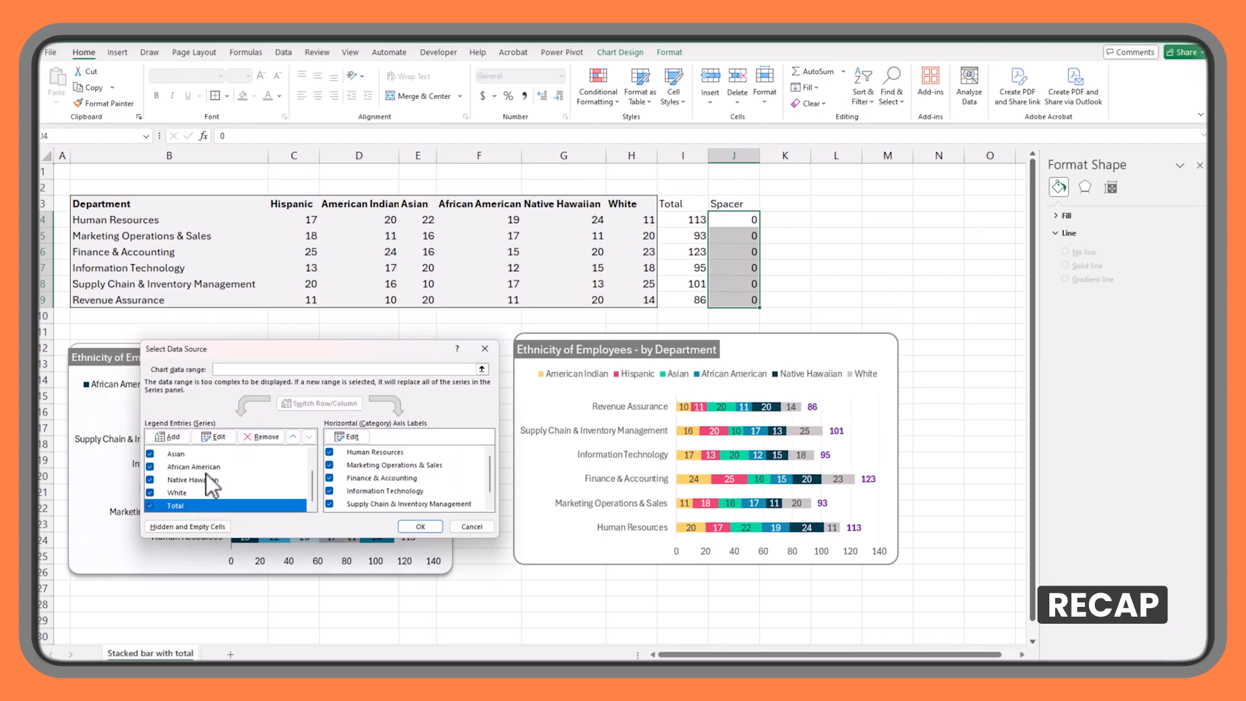
mouse_move(312, 485)
left_mouse_down()
mouse_move(312, 462)
mouse_move(312, 497)
left_mouse_up()
left_click(419, 527)
Reselect I4:I9 as the Value From Cells range for the purple total labels and deselect the chart.
left_click(818, 421)
left_click(813, 407)
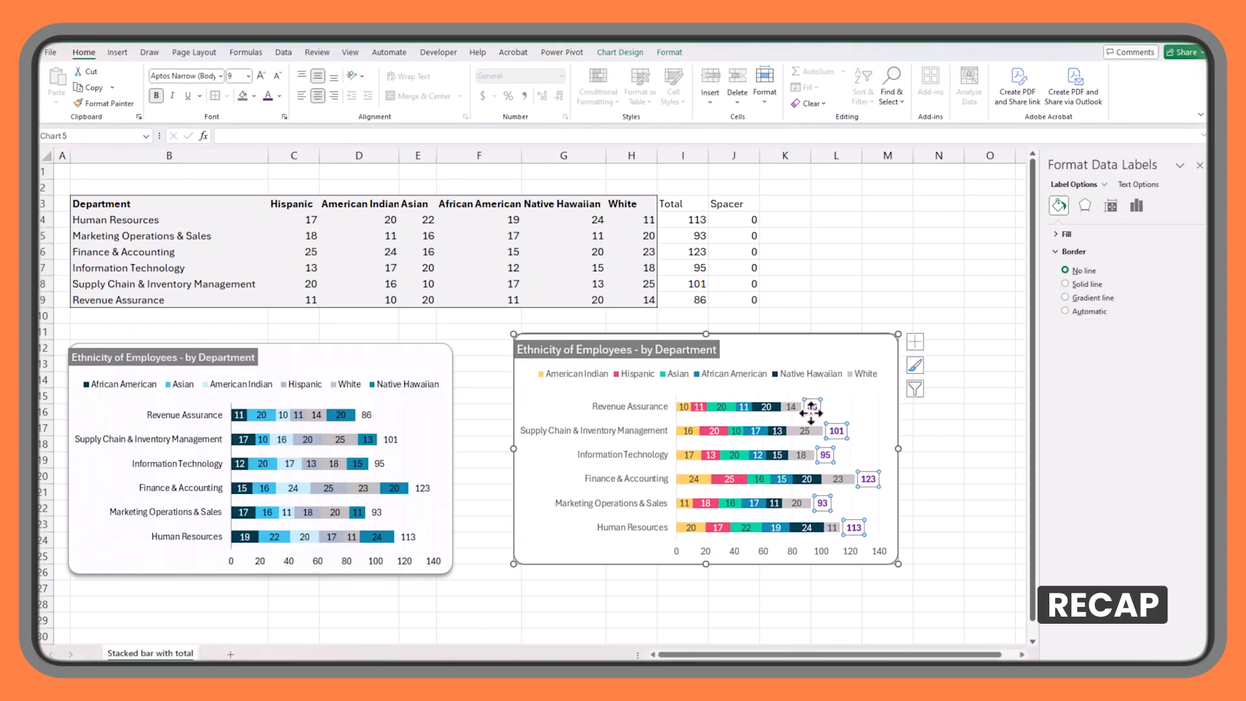
left_click(1140, 206)
left_click(1085, 234)
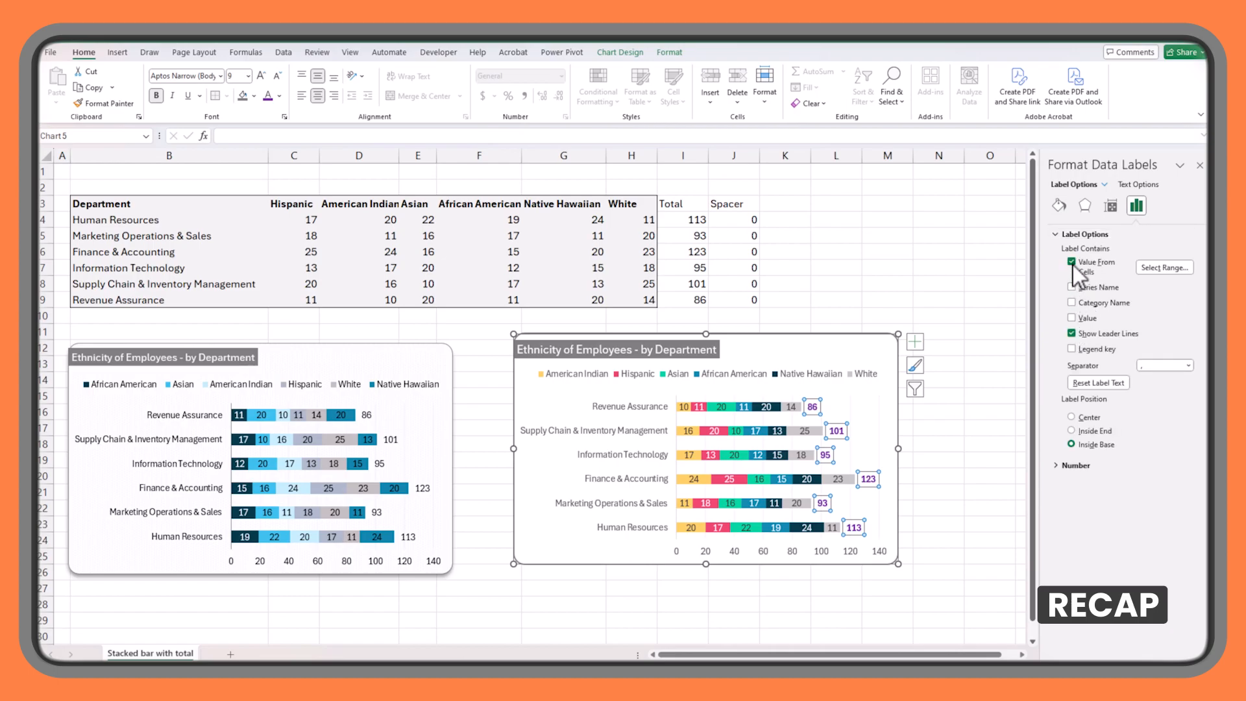
left_click(1154, 271)
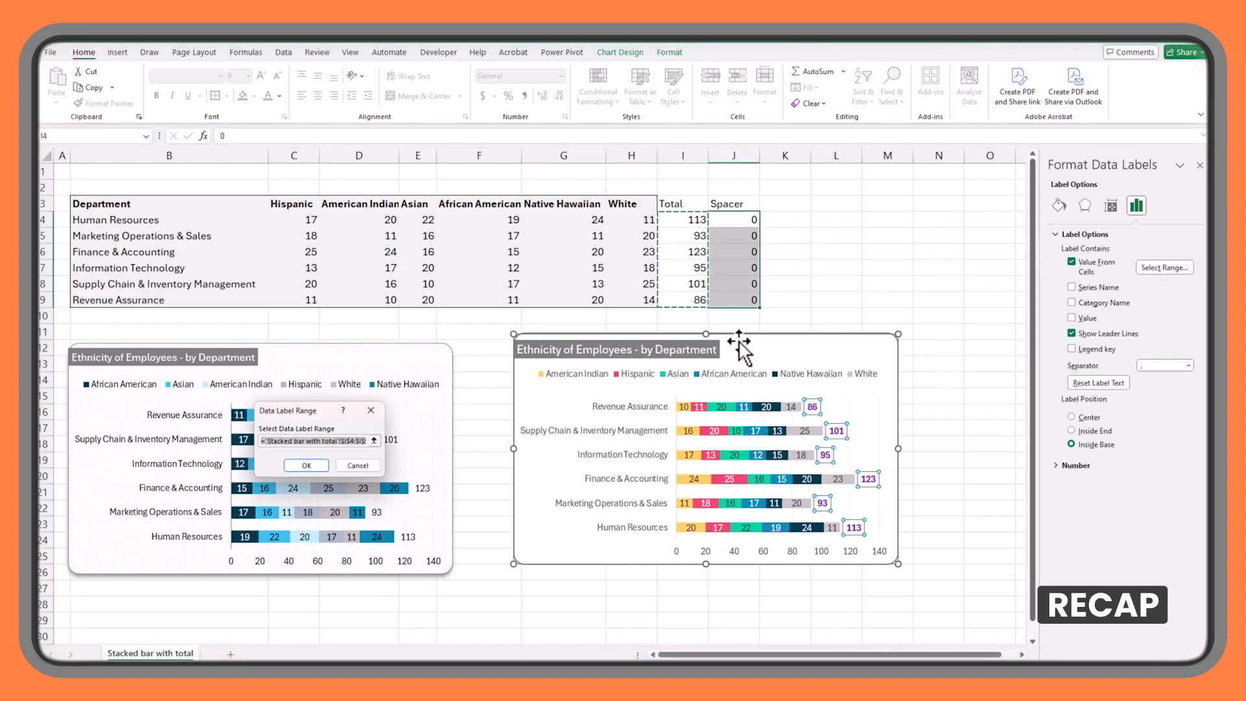
left_click_drag(689, 222, 682, 300)
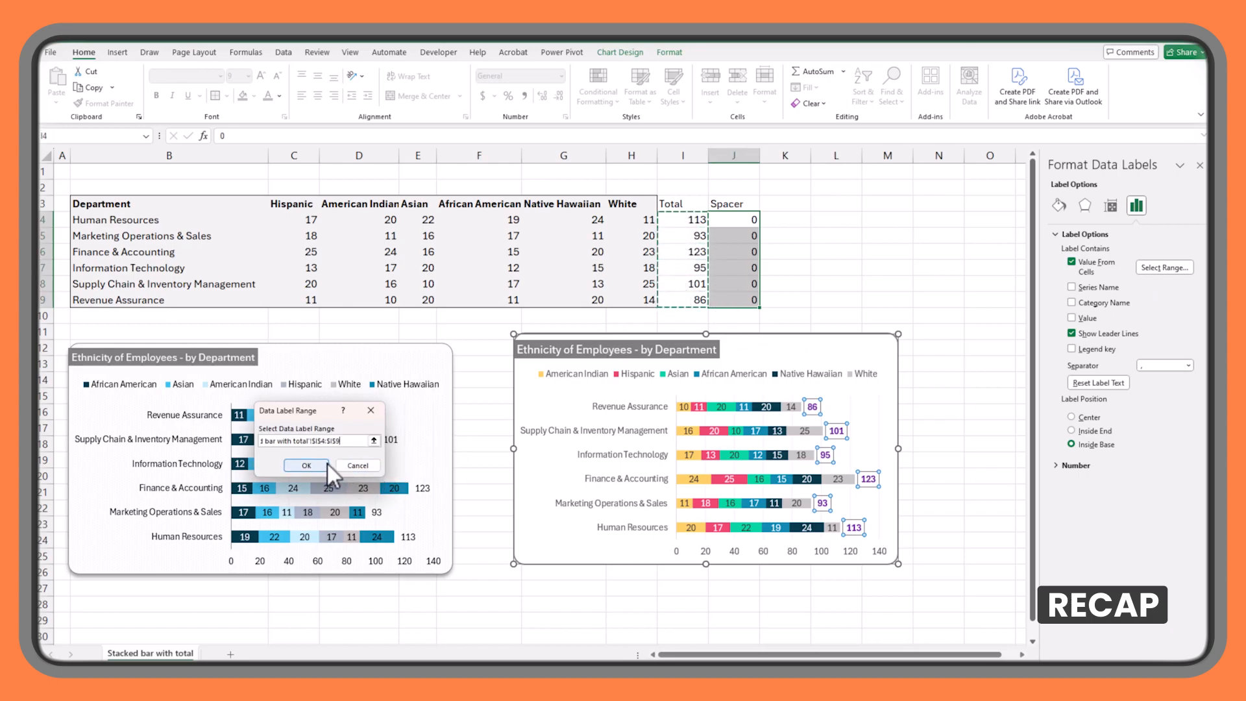
left_click(318, 465)
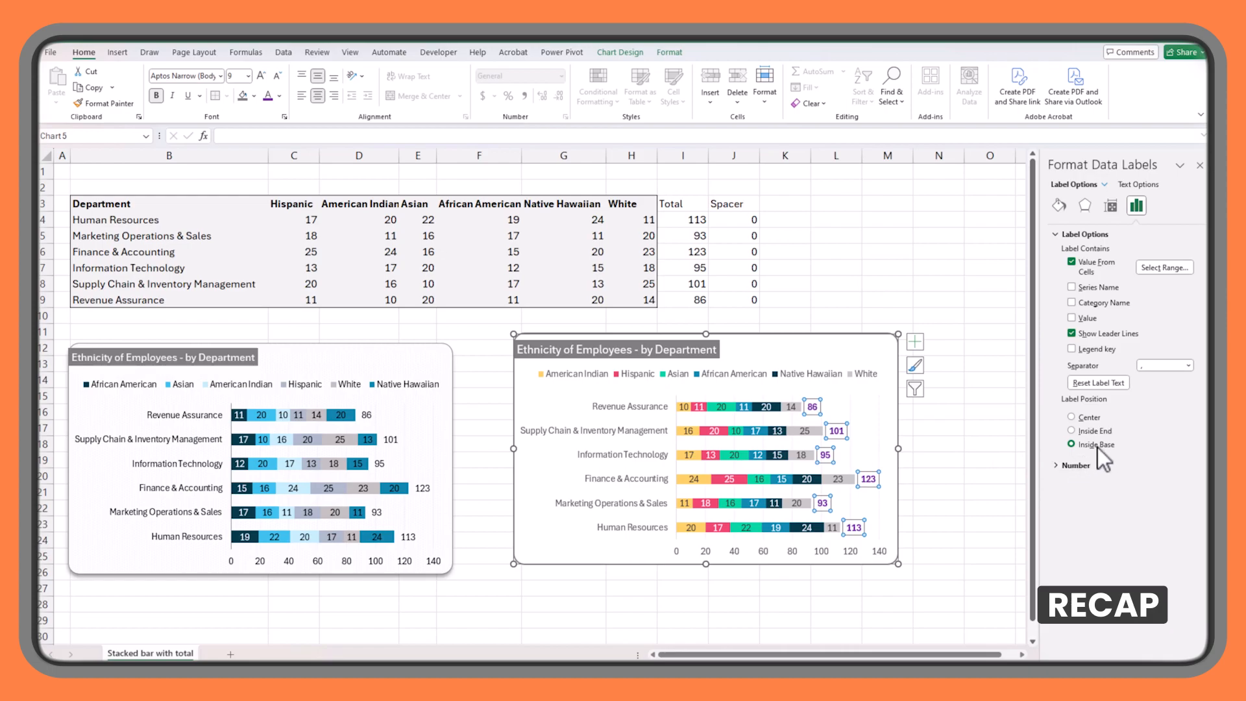
left_click(971, 446)
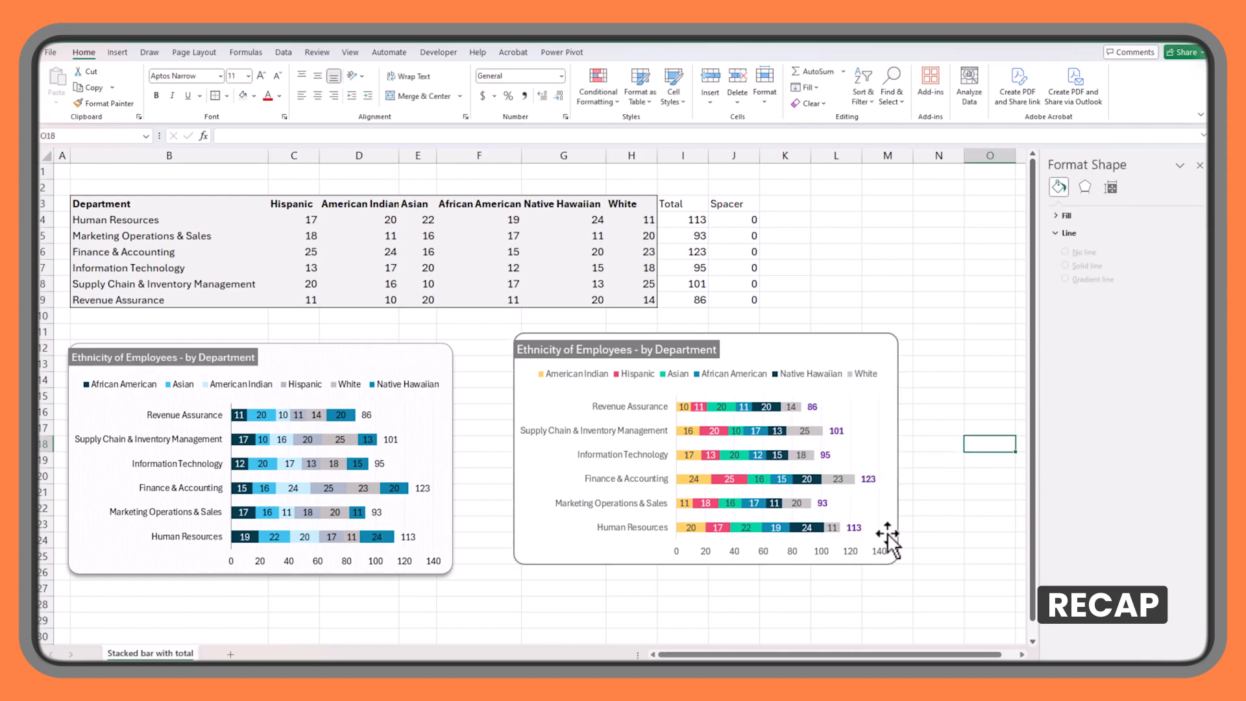